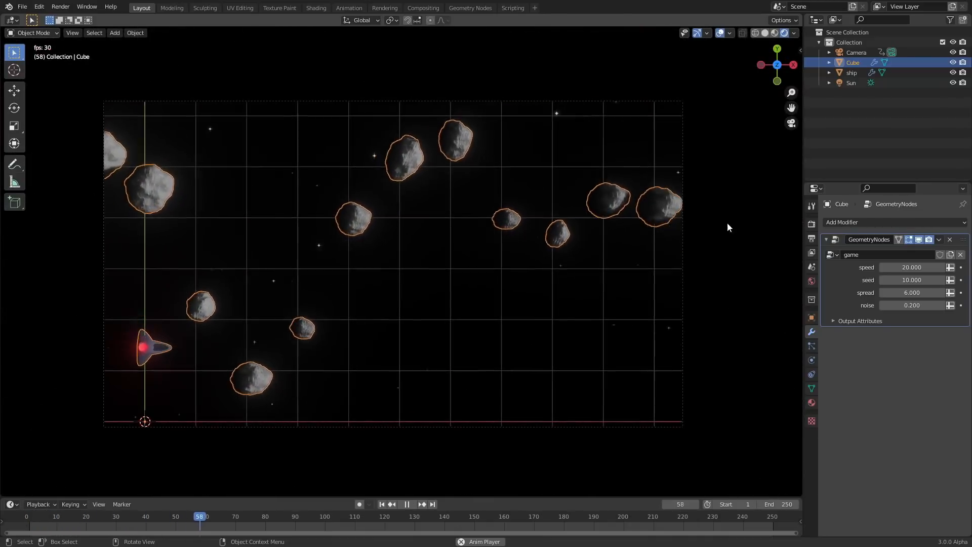
Try seed values 20 and 40 on the asteroid field's Geometry Nodes modifier, playing the animation between the changes
{"action": "key", "text": "space"}
{"action": "left_click", "coordinate": [910, 279]}
{"action": "type", "text": "20"}
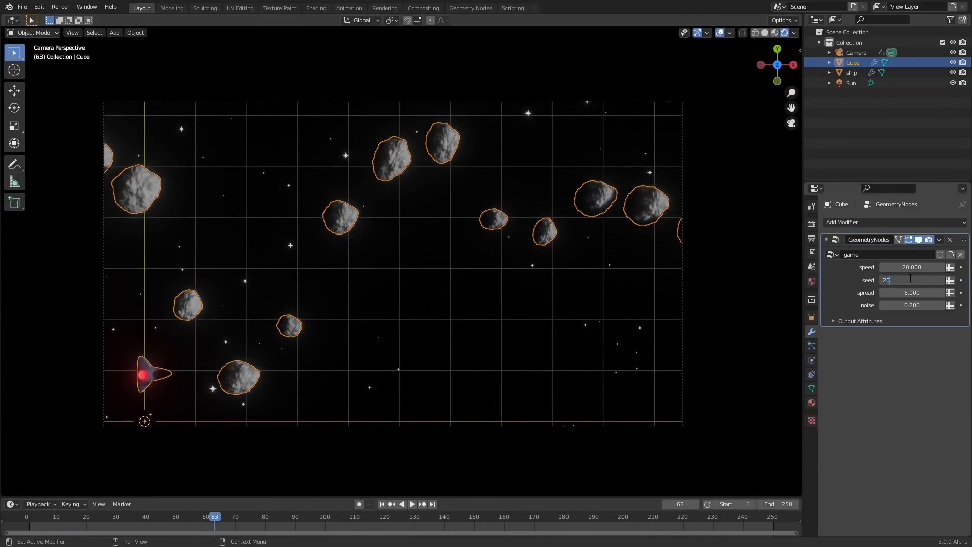
{"action": "key", "text": "Return"}
{"action": "key", "text": "space"}
{"action": "left_click", "coordinate": [911, 279]}
{"action": "type", "text": "40"}
{"action": "key", "text": "Return"}
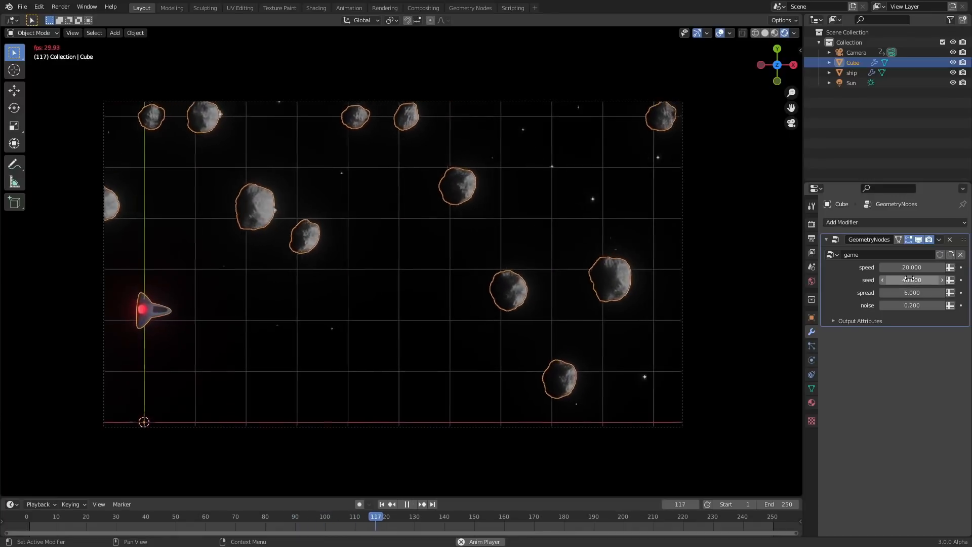
Try a speed of 15 in the asteroid modifier, play the animation, and set the speed back to 20
{"action": "key", "text": "space"}
{"action": "left_click_drag", "start_coordinate": [912, 267], "coordinate": [899, 266]}
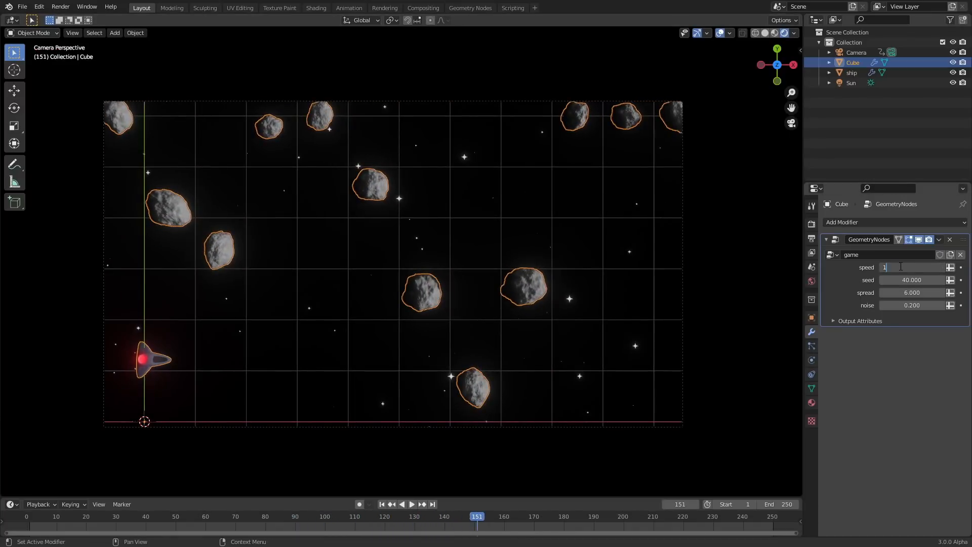
{"action": "key", "text": "space"}
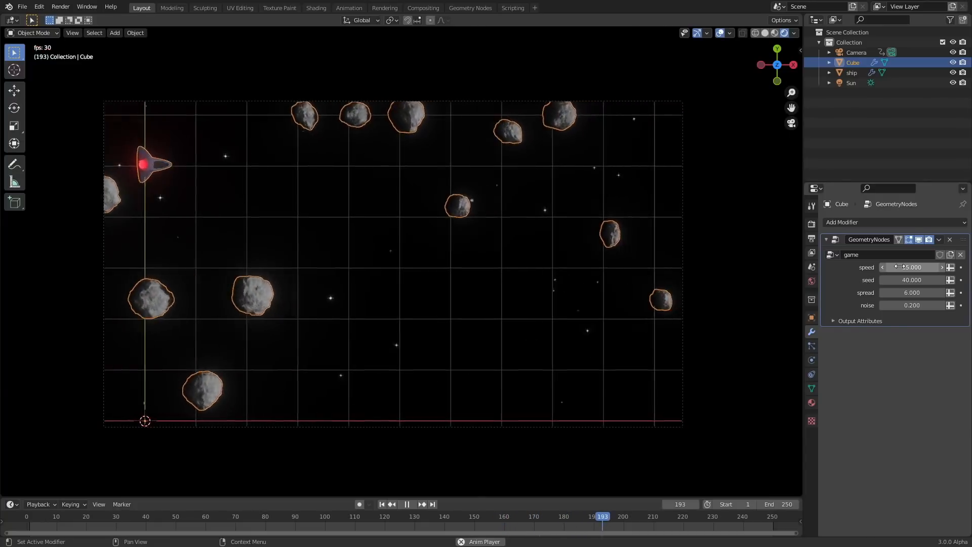
{"action": "key", "text": "space"}
{"action": "left_click", "coordinate": [900, 266]}
{"action": "type", "text": "20"}
{"action": "key", "text": "Return"}
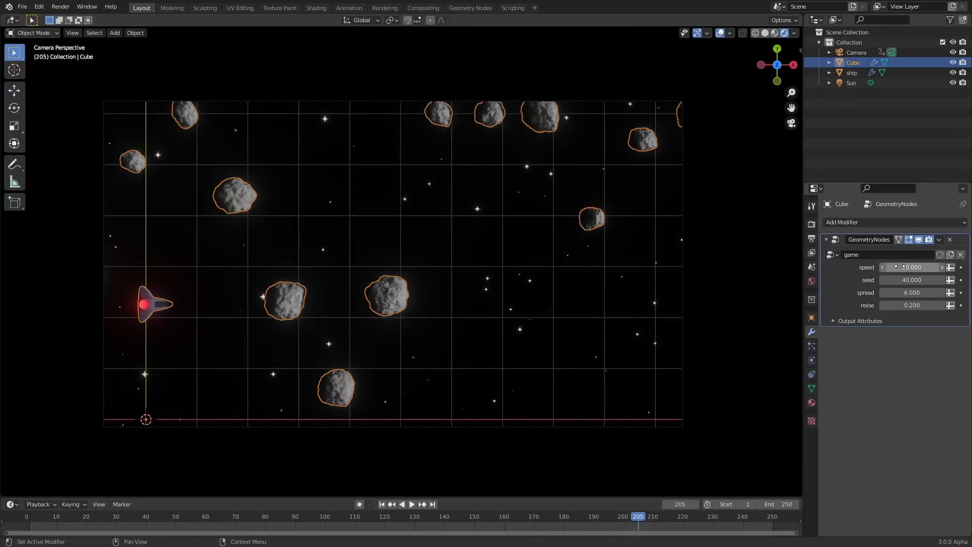
Set the asteroid field's spread to 3.607 and noise to 1.719, and play the animation to check the motion
{"action": "mouse_move", "coordinate": [786, 278]}
{"action": "middle_mouse_down"}
{"action": "mouse_move", "coordinate": [614, 289]}
{"action": "mouse_move", "coordinate": [798, 293]}
{"action": "middle_mouse_up"}
{"action": "left_click_drag", "start_coordinate": [885, 294], "coordinate": [907, 306]}
{"action": "key", "text": "space"}
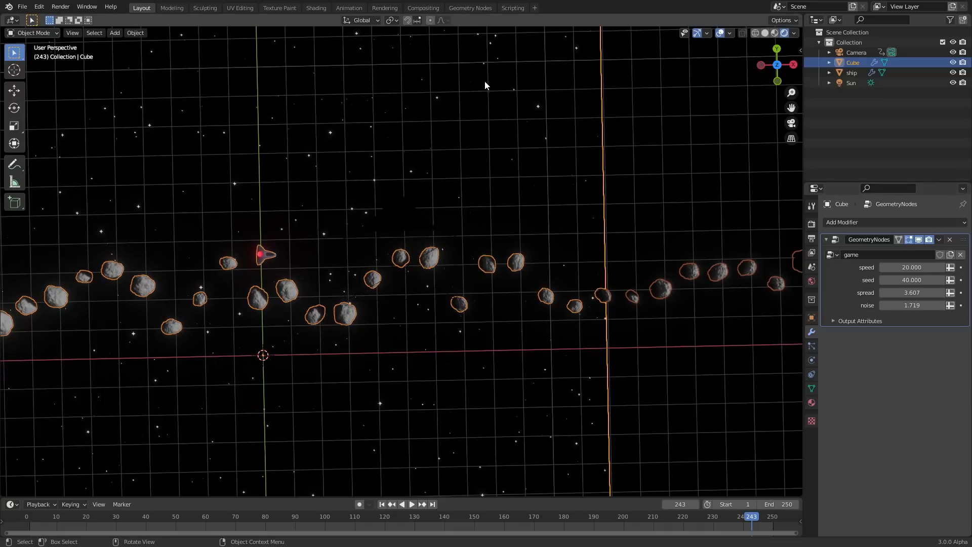
{"action": "key", "text": "space"}
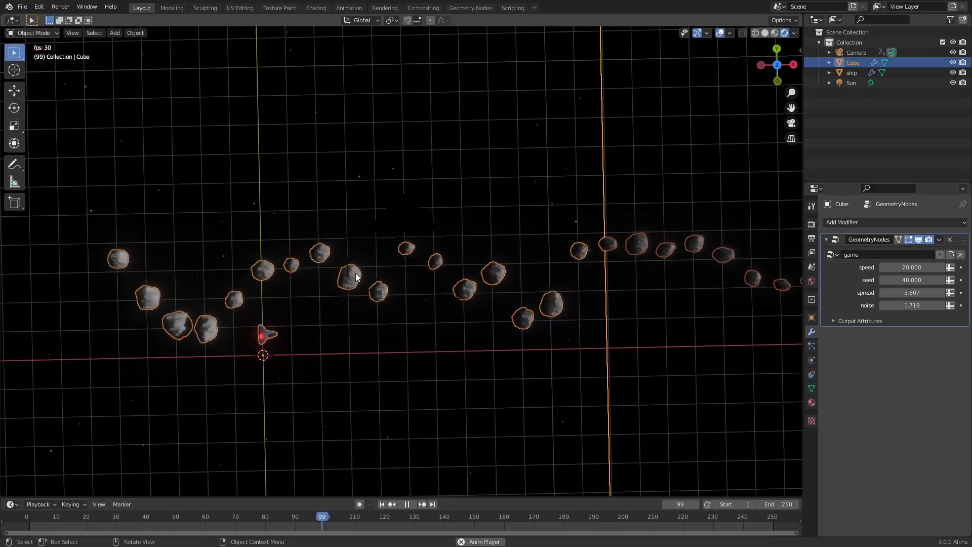
{"action": "middle_click_drag", "start_coordinate": [367, 293], "coordinate": [404, 228]}
{"action": "key", "text": "space"}
Start a new General file and switch to the Geometry Nodes workspace
{"action": "key", "text": "ctrl+n"}
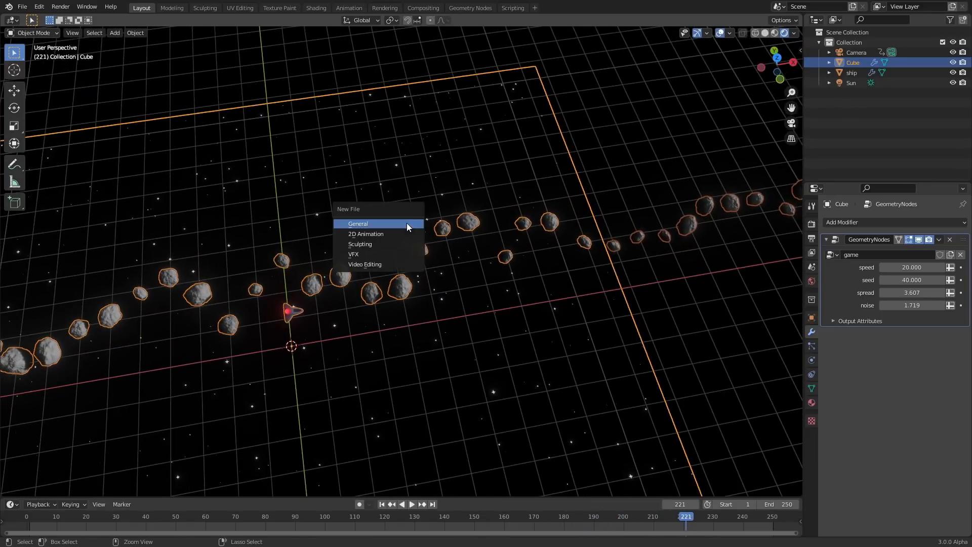
{"action": "left_click", "coordinate": [407, 223]}
{"action": "left_click", "coordinate": [512, 290]}
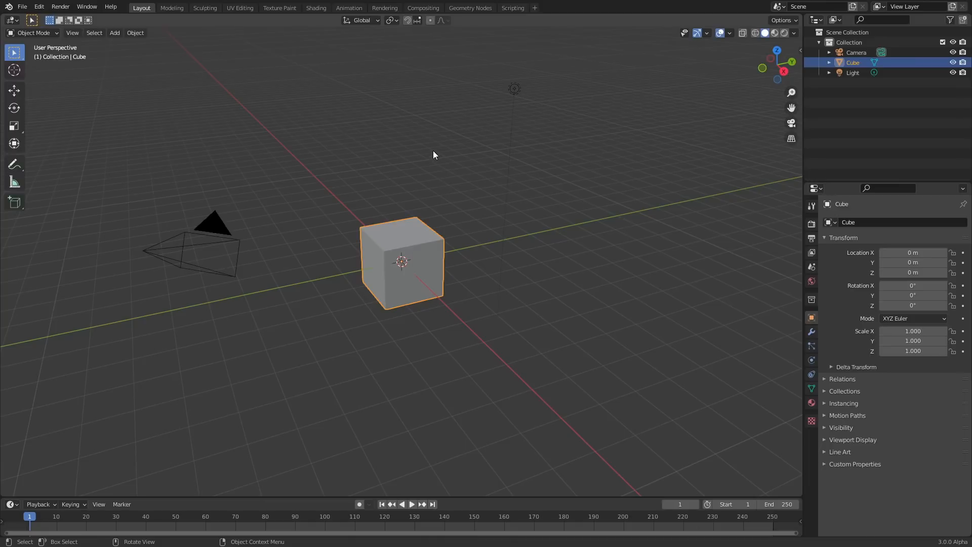
{"action": "middle_click_drag", "start_coordinate": [418, 180], "coordinate": [450, 113]}
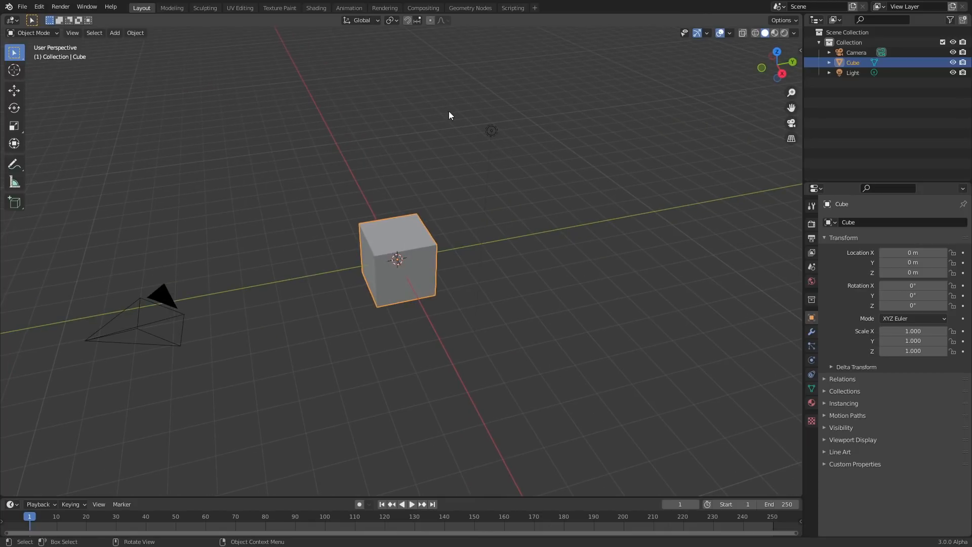
{"action": "left_click", "coordinate": [484, 7]}
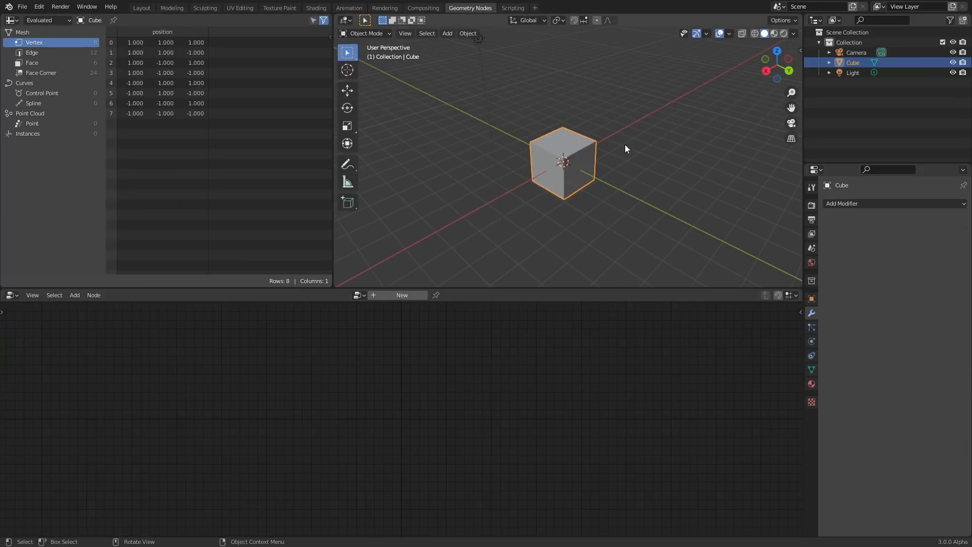
{"action": "middle_click_drag", "start_coordinate": [575, 163], "coordinate": [714, 139]}
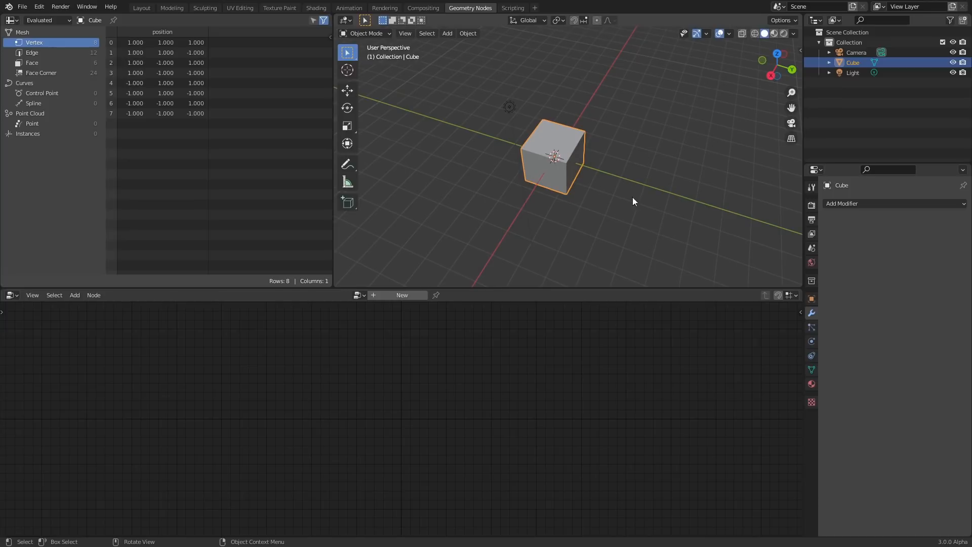
{"action": "scroll", "coordinate": [578, 147], "scroll_direction": "up", "scroll_amount": 2}
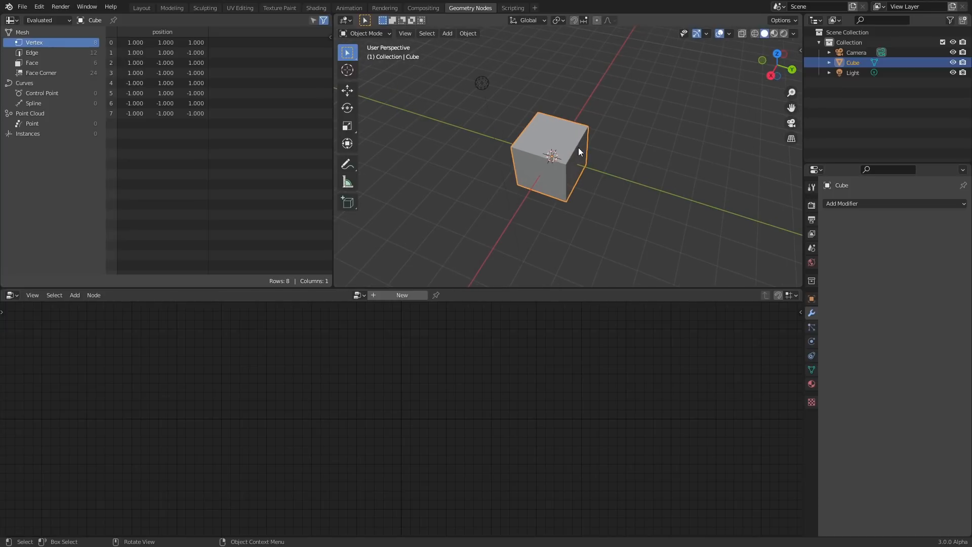
Save the project on the Desktop as awkwarddumbproject.blend
{"action": "key", "text": "ctrl+s"}
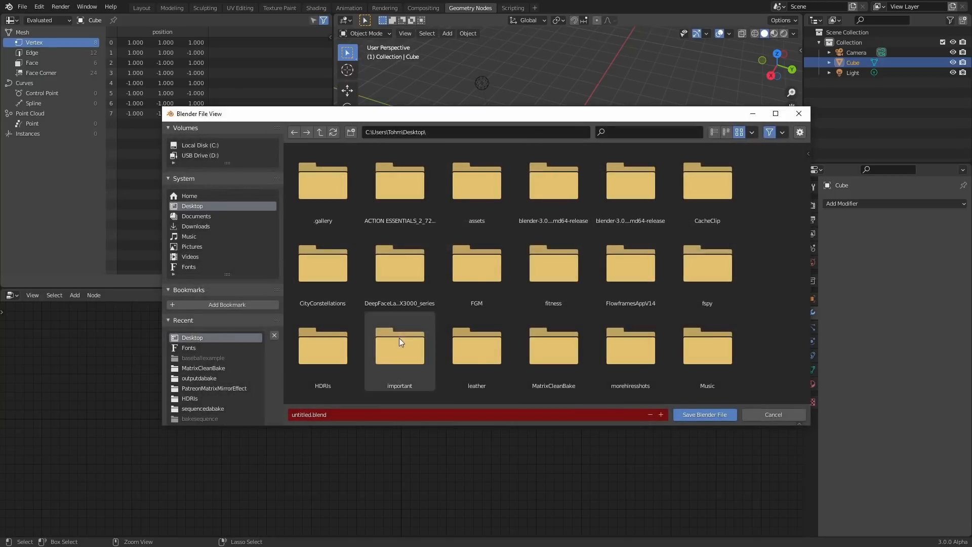
{"action": "left_click", "coordinate": [306, 418]}
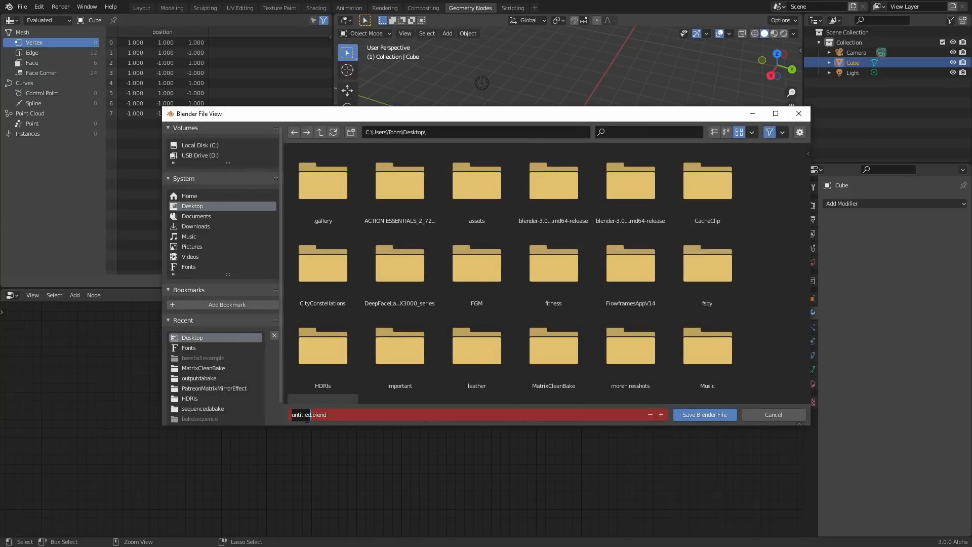
{"action": "type", "text": "aw"}
{"action": "key", "text": "BackSpace"}
{"action": "type", "text": "k"}
{"action": "key", "text": "BackSpace"}
{"action": "type", "text": "w"}
{"action": "type", "text": "kward"}
{"action": "type", "text": "dumbprojec"}
{"action": "type", "text": "t"}
{"action": "key", "text": "Return"}
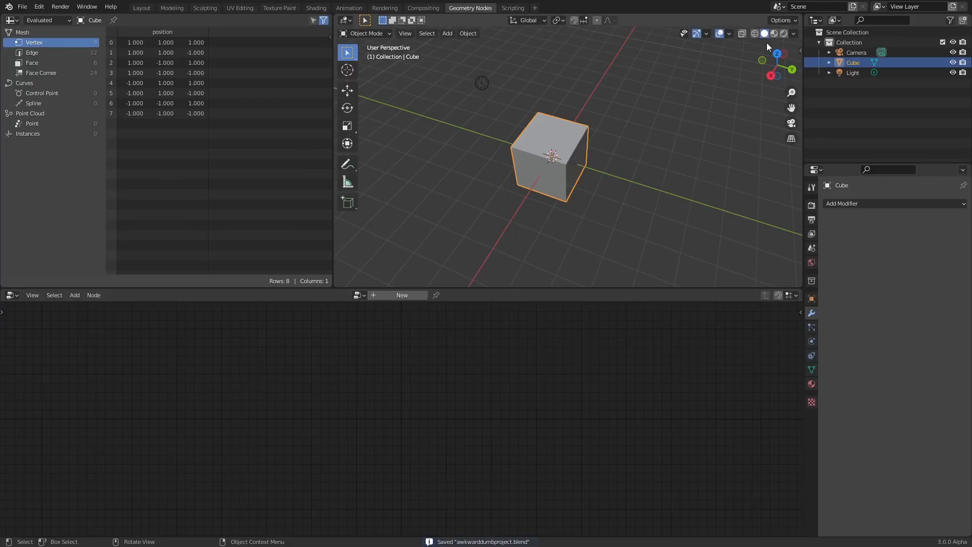
Create a geometry node tree on the cube without its Group Input node, and name it game
{"action": "left_click", "coordinate": [777, 54]}
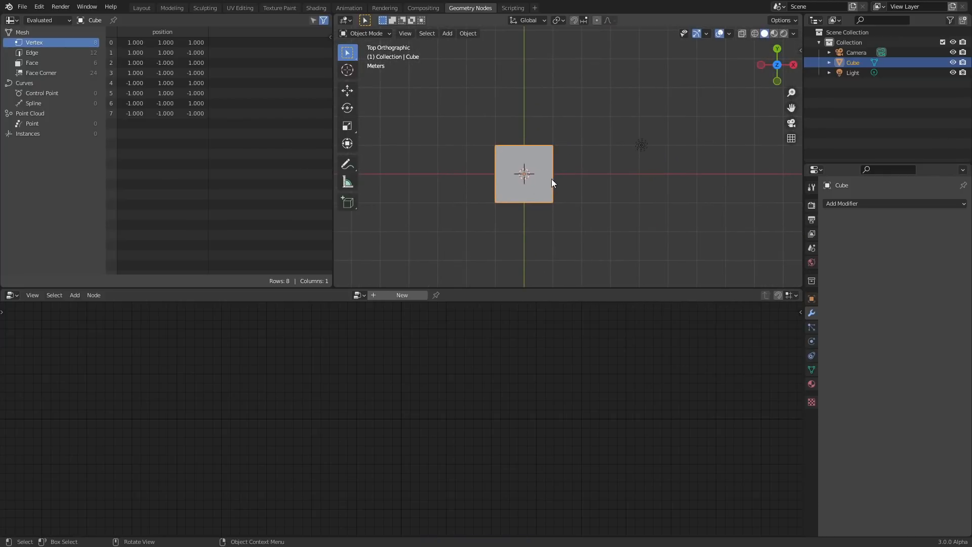
{"action": "left_click", "coordinate": [412, 295]}
{"action": "left_click", "coordinate": [264, 425]}
{"action": "key", "text": "x"}
{"action": "left_click", "coordinate": [386, 295]}
{"action": "type", "text": "game"}
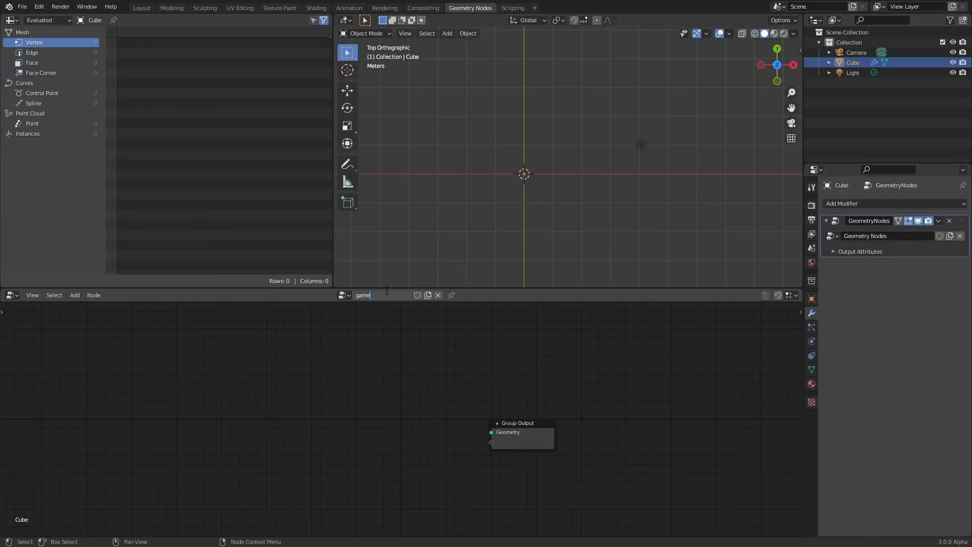
{"action": "key", "text": "Return"}
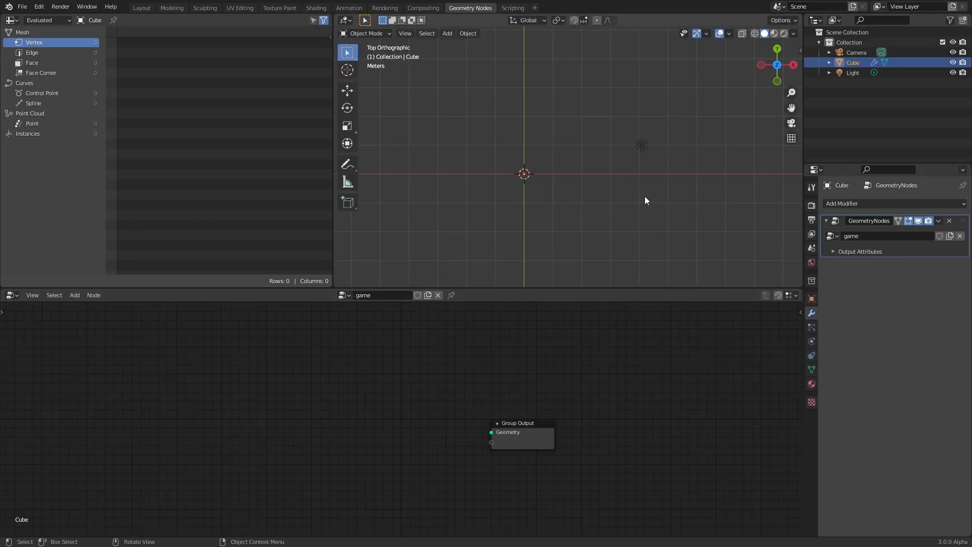
Add a Mesh Line node and connect its Geometry output to the Group Output
{"action": "scroll", "coordinate": [397, 380], "scroll_direction": "up", "scroll_amount": 2}
{"action": "key", "text": "shift+a"}
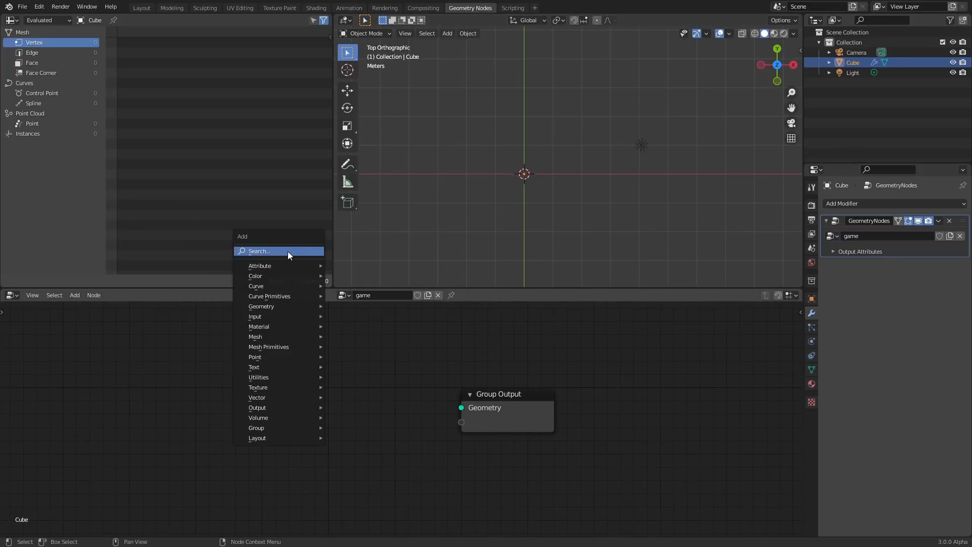
{"action": "left_click", "coordinate": [288, 252]}
{"action": "type", "text": "line"}
{"action": "key", "text": "Return"}
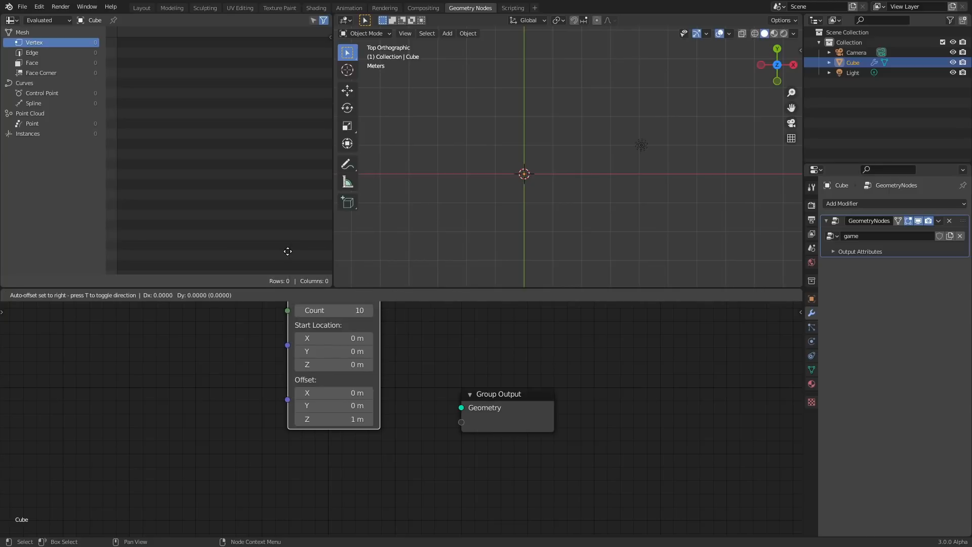
{"action": "left_click", "coordinate": [239, 335]}
{"action": "right_click_drag", "start_coordinate": [304, 347], "coordinate": [450, 385], "text": "alt"}
{"action": "left_click_drag", "start_coordinate": [293, 353], "coordinate": [223, 354]}
Set the Mesh Line offset to 1 m on X and 0 m on Z
{"action": "left_click", "coordinate": [223, 478]}
{"action": "type", "text": "1"}
{"action": "key", "text": "Return"}
{"action": "left_click_drag", "start_coordinate": [235, 506], "coordinate": [203, 505]}
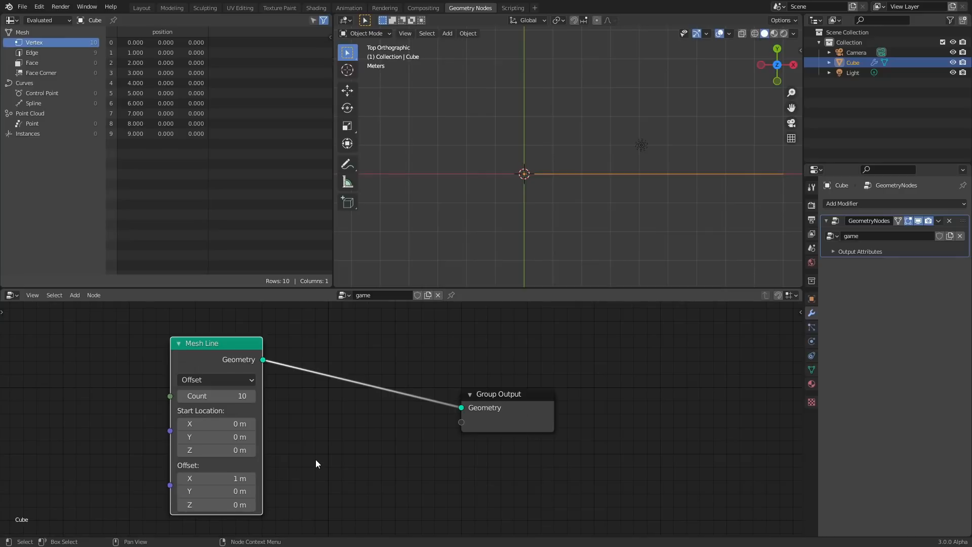
Try a different X offset on the Mesh Line node and set it back to 1 m
{"action": "middle_click_drag", "start_coordinate": [548, 205], "coordinate": [570, 184]}
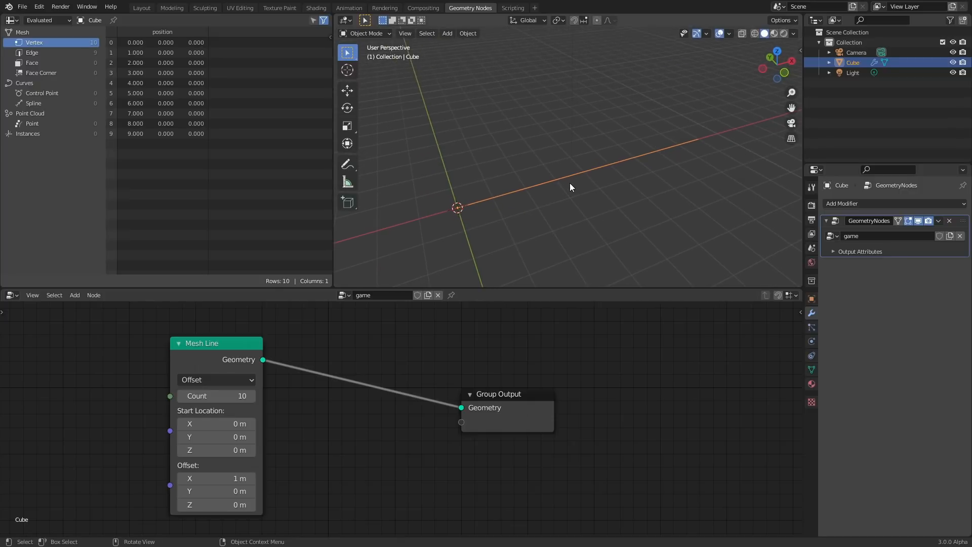
{"action": "left_click_drag", "start_coordinate": [223, 379], "coordinate": [220, 350]}
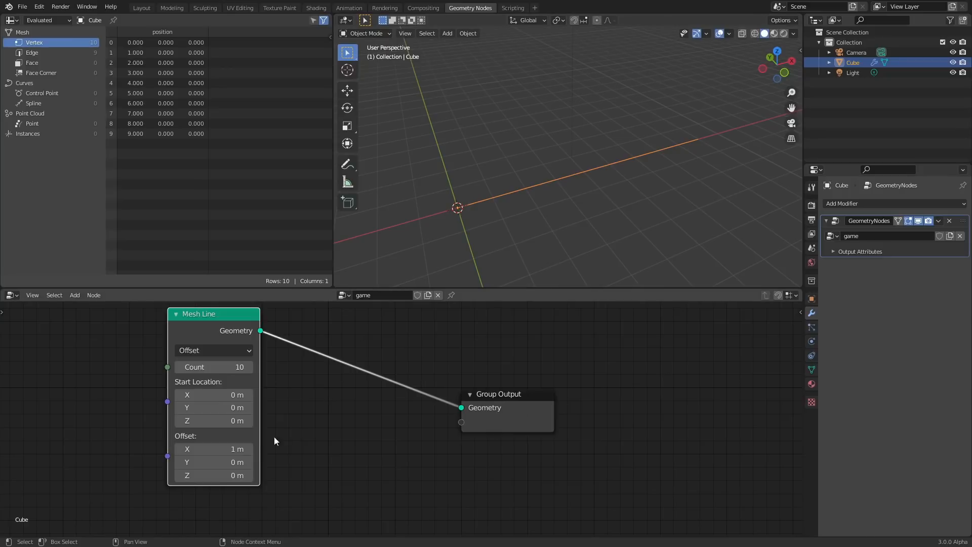
{"action": "left_click_drag", "start_coordinate": [216, 449], "coordinate": [198, 449]}
{"action": "left_click", "coordinate": [226, 450]}
{"action": "type", "text": "1"}
{"action": "key", "text": "Return"}
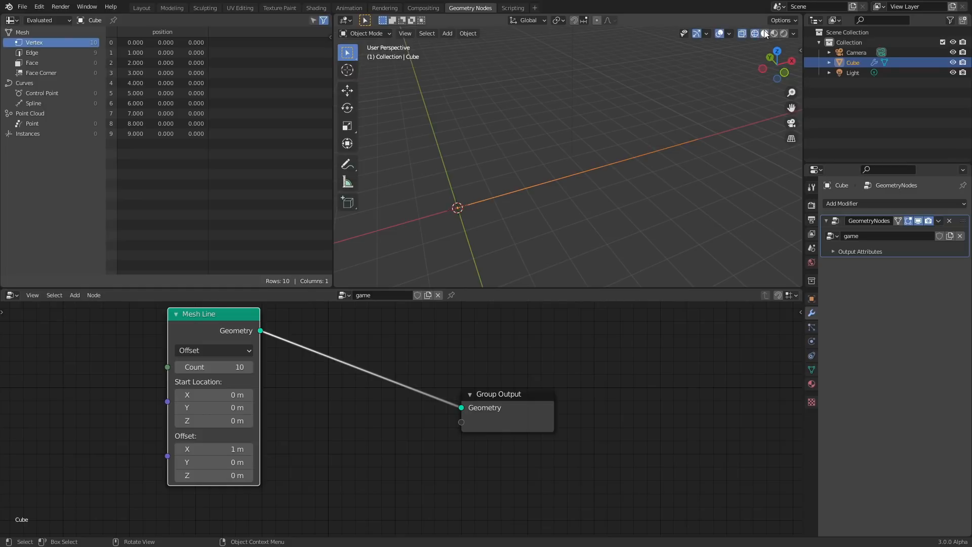
{"action": "key", "text": "Tab"}
{"action": "key", "text": "Tab"}
{"action": "key", "text": "Tab"}
{"action": "key", "text": "Tab"}
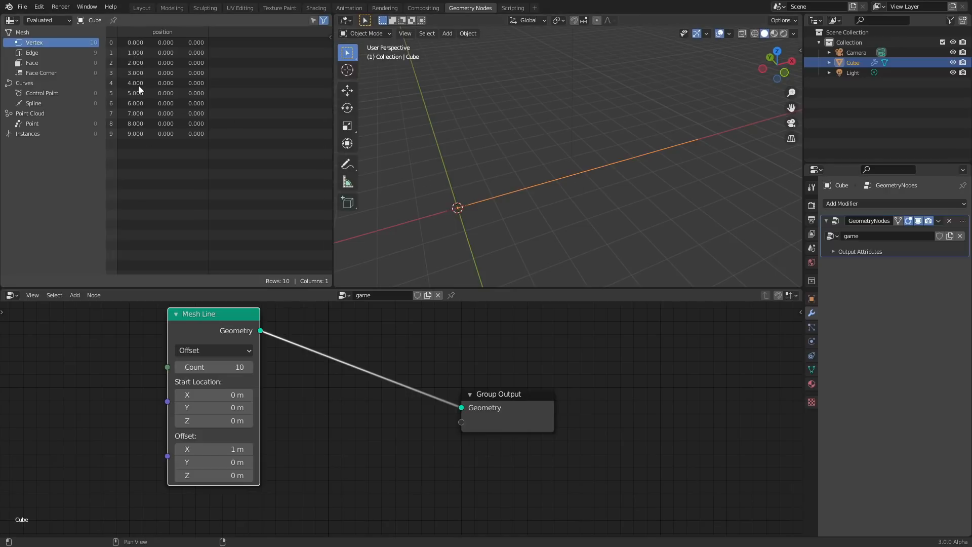
Insert an Instance on Points node between the Mesh Line and the Group Output
{"action": "middle_click_drag", "start_coordinate": [611, 109], "coordinate": [577, 147]}
{"action": "left_click", "coordinate": [779, 58]}
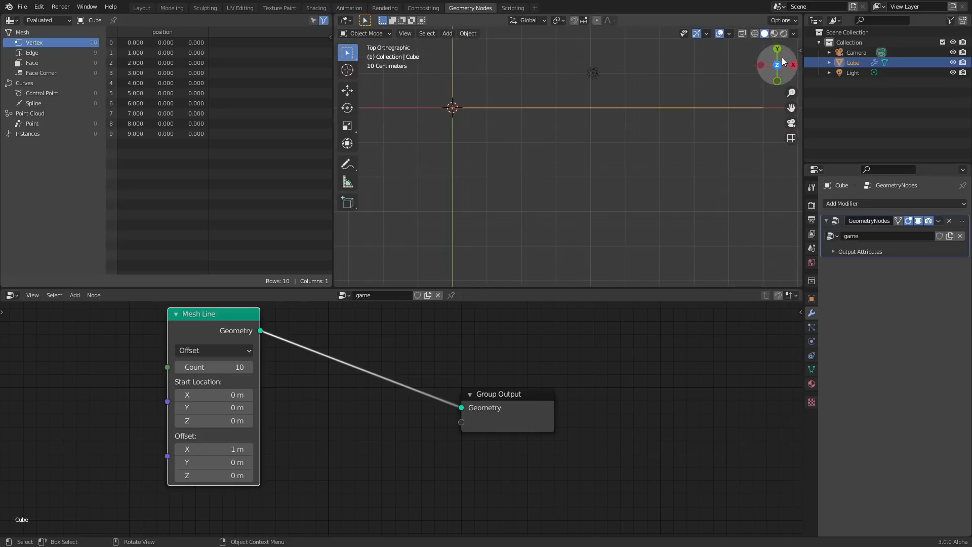
{"action": "middle_click_drag", "start_coordinate": [512, 107], "coordinate": [453, 151], "text": "shift"}
{"action": "key", "text": "shift+a"}
{"action": "left_click", "coordinate": [361, 317]}
{"action": "type", "text": "inst"}
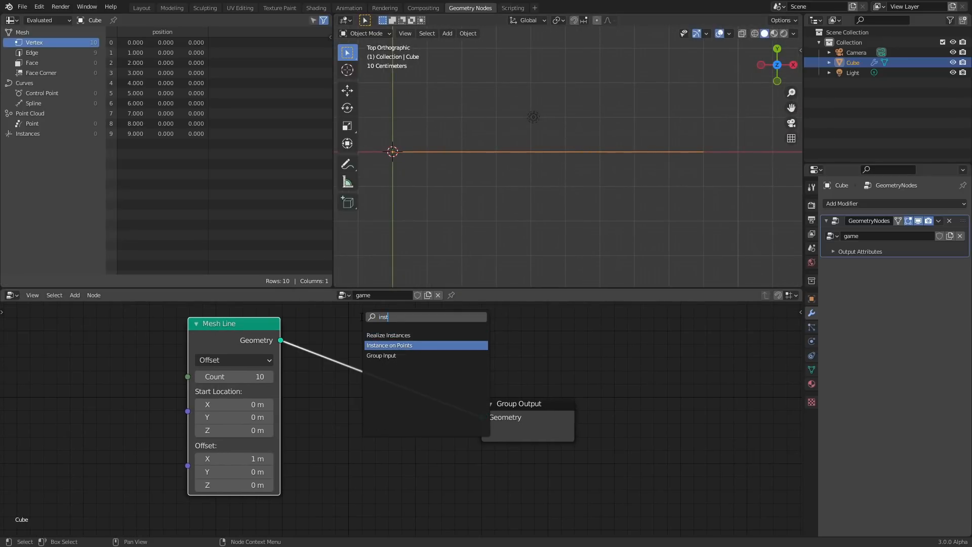
{"action": "left_click", "coordinate": [388, 346]}
{"action": "left_click", "coordinate": [502, 391]}
Move the Instance on Points and Group Output nodes away from the Mesh Line node to make room between them
{"action": "middle_click_drag", "start_coordinate": [501, 391], "coordinate": [397, 383]}
{"action": "left_click_drag", "start_coordinate": [480, 471], "coordinate": [300, 381]}
{"action": "key", "text": "g"}
{"action": "left_click", "coordinate": [608, 352]}
{"action": "left_click_drag", "start_coordinate": [119, 319], "coordinate": [54, 330]}
{"action": "middle_click_drag", "start_coordinate": [417, 368], "coordinate": [519, 378]}
{"action": "scroll", "coordinate": [379, 366], "scroll_direction": "up", "scroll_amount": 1}
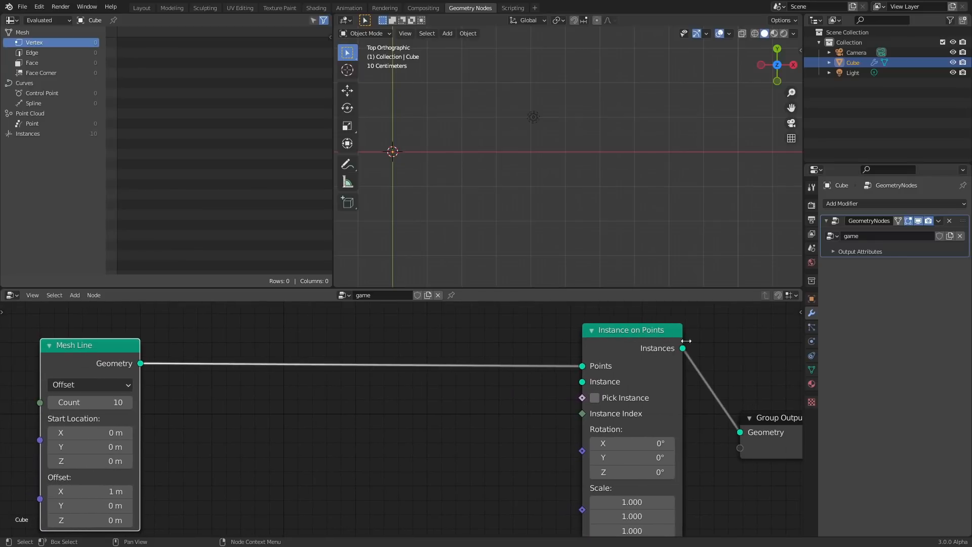
Add a UV Sphere with a 0.32 m radius and connect it to the Instance input of Instance on Points
{"action": "key", "text": "shift+a"}
{"action": "left_click", "coordinate": [445, 315]}
{"action": "type", "text": "uv sphere"}
{"action": "key", "text": "Return"}
{"action": "left_click", "coordinate": [532, 398]}
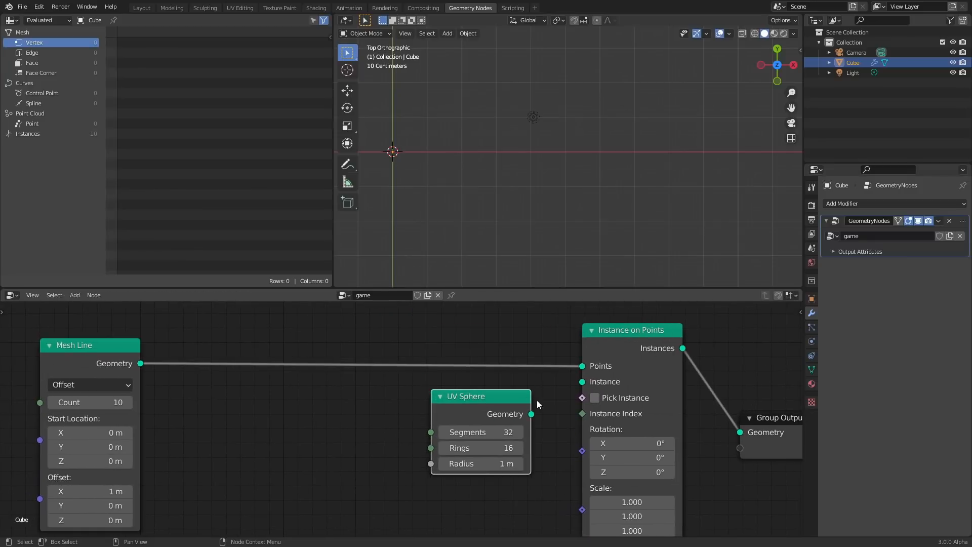
{"action": "left_click_drag", "start_coordinate": [531, 414], "coordinate": [583, 381]}
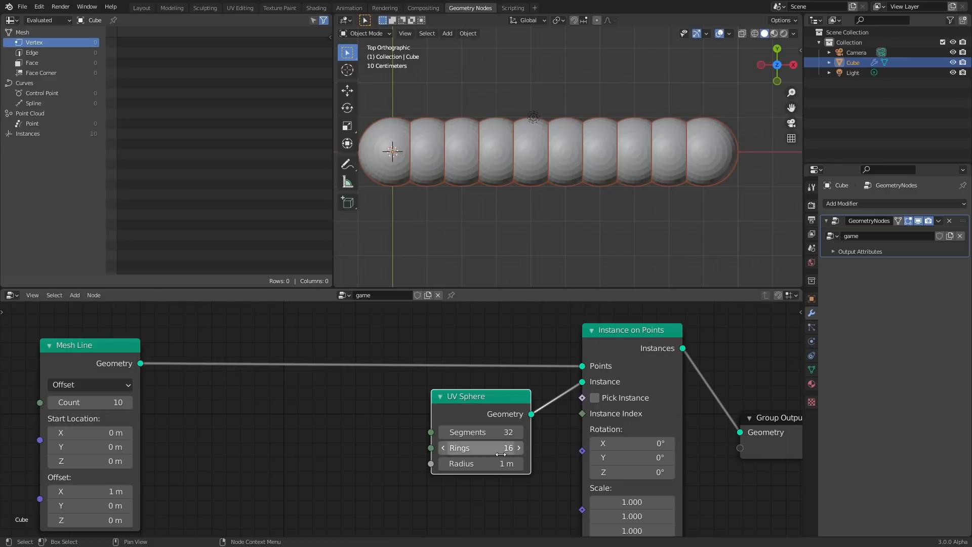
{"action": "left_click_drag", "start_coordinate": [481, 464], "coordinate": [447, 463]}
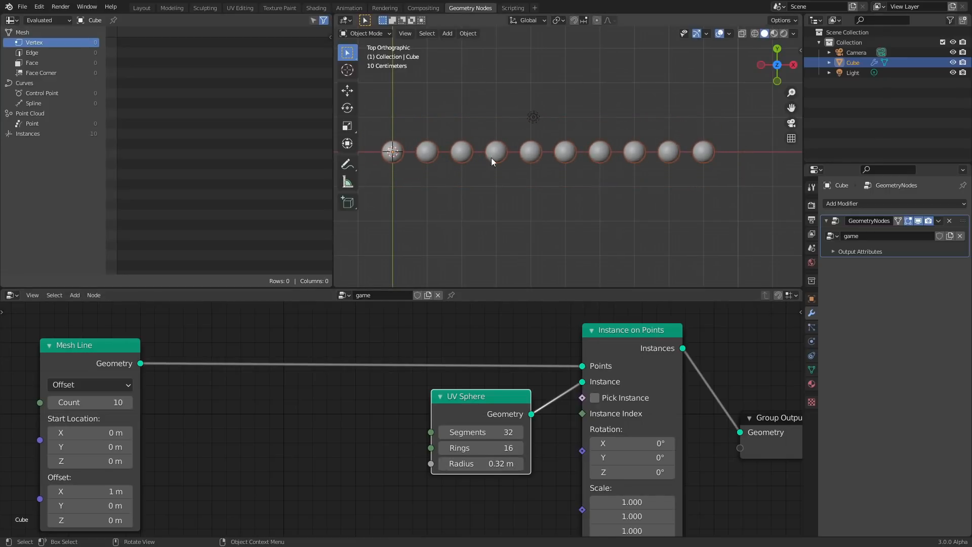
{"action": "left_click_drag", "start_coordinate": [466, 414], "coordinate": [457, 453]}
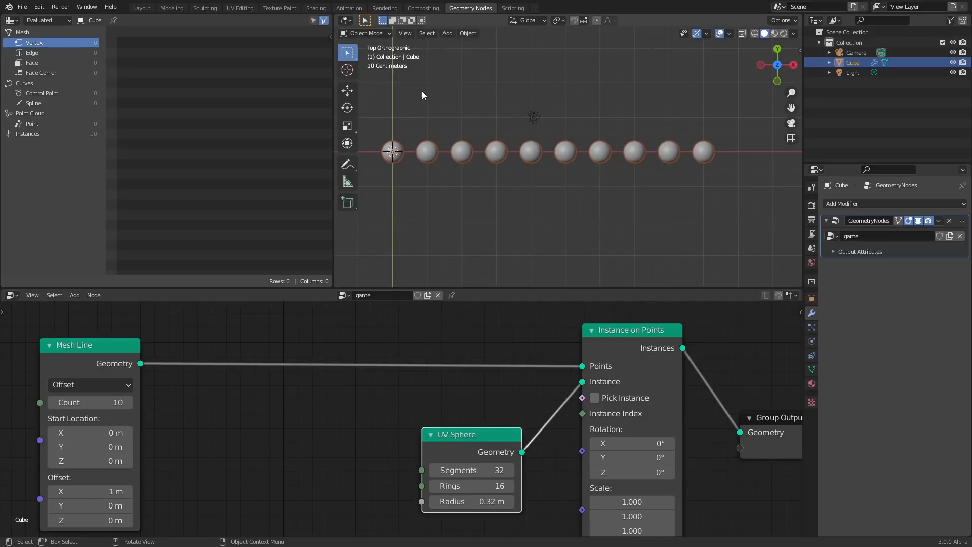
Insert a Set Position node on the link between Mesh Line and Instance on Points
{"action": "scroll", "coordinate": [406, 363], "scroll_direction": "left", "scroll_amount": 3}
{"action": "key", "text": "shift+a"}
{"action": "type", "text": "set"}
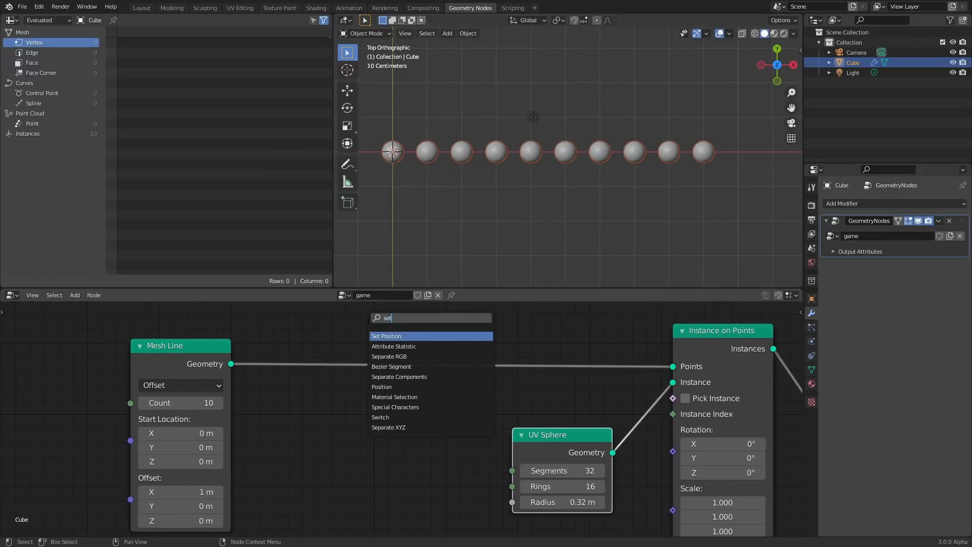
{"action": "left_click", "coordinate": [405, 336]}
{"action": "left_click", "coordinate": [430, 375]}
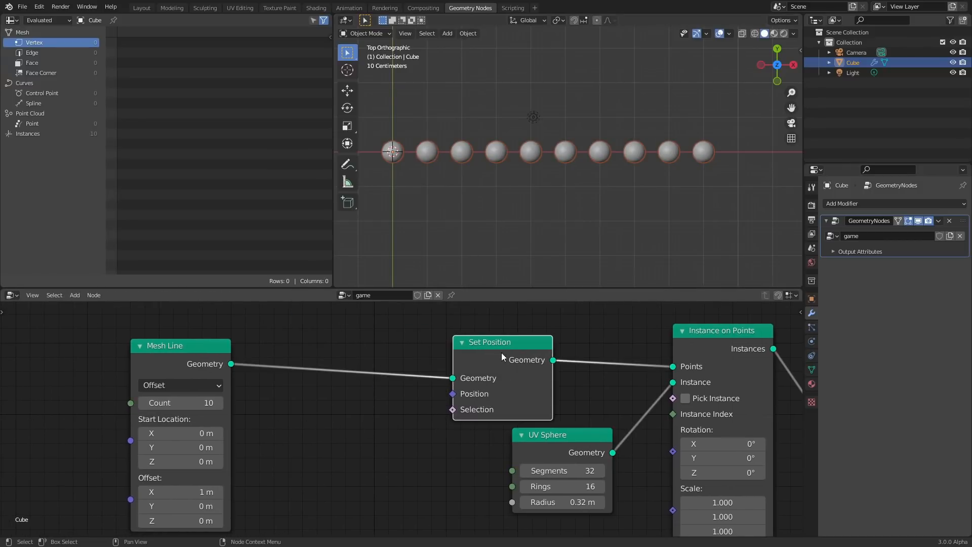
Spread out the Set Position, UV Sphere and Mesh Line nodes to leave room between Mesh Line and Set Position
{"action": "left_click_drag", "start_coordinate": [502, 357], "coordinate": [502, 343]}
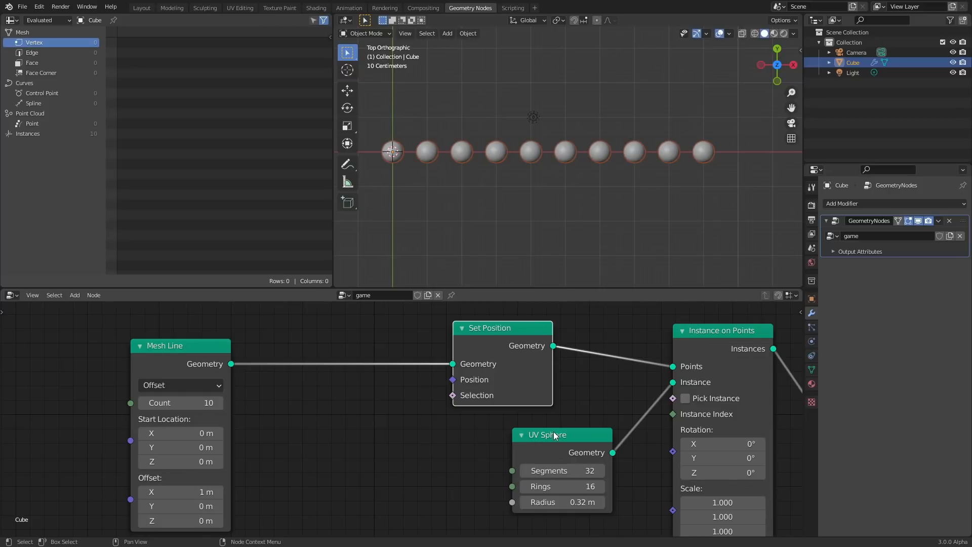
{"action": "left_click_drag", "start_coordinate": [553, 431], "coordinate": [551, 464]}
{"action": "middle_click_drag", "start_coordinate": [354, 416], "coordinate": [522, 421]}
{"action": "left_click_drag", "start_coordinate": [372, 363], "coordinate": [305, 345]}
Add a Position node and connect it to the Position input of Set Position
{"action": "middle_click_drag", "start_coordinate": [449, 327], "coordinate": [357, 320]}
{"action": "key", "text": "shift+a"}
{"action": "left_click", "coordinate": [362, 317]}
{"action": "type", "text": "po"}
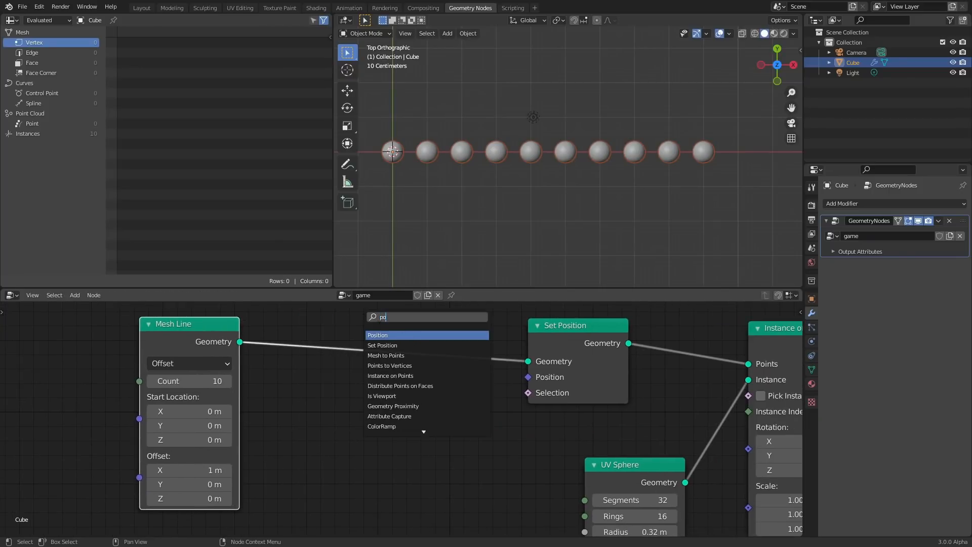
{"action": "left_click", "coordinate": [381, 334]}
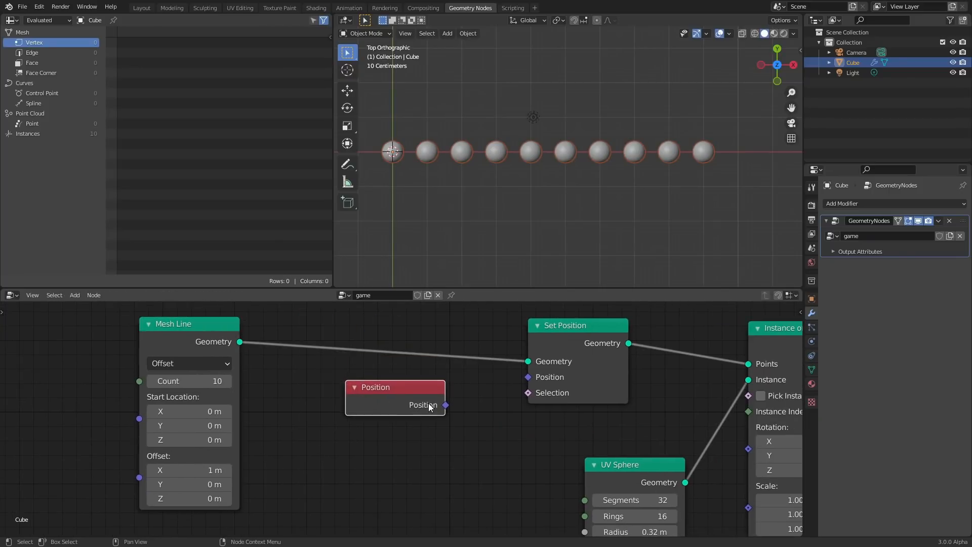
{"action": "left_click_drag", "start_coordinate": [446, 405], "coordinate": [529, 377]}
Arrange the Position node directly below Mesh Line and widen the gap between both of them and Set Position
{"action": "left_click_drag", "start_coordinate": [391, 387], "coordinate": [292, 383]}
{"action": "middle_click_drag", "start_coordinate": [223, 360], "coordinate": [280, 424]}
{"action": "left_click_drag", "start_coordinate": [265, 458], "coordinate": [372, 320]}
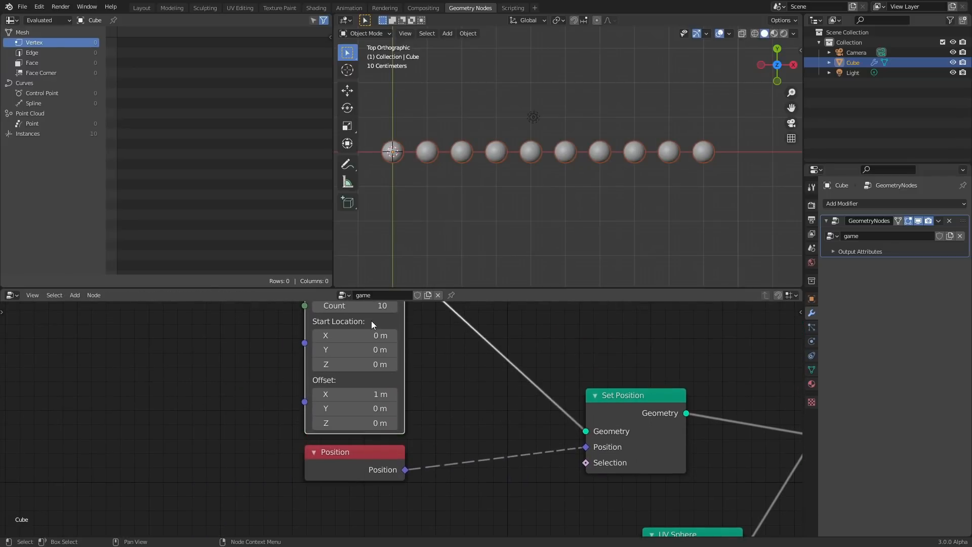
{"action": "left_click_drag", "start_coordinate": [274, 468], "coordinate": [371, 393]}
{"action": "key", "text": "g"}
{"action": "left_click", "coordinate": [266, 385]}
{"action": "left_click", "coordinate": [414, 395]}
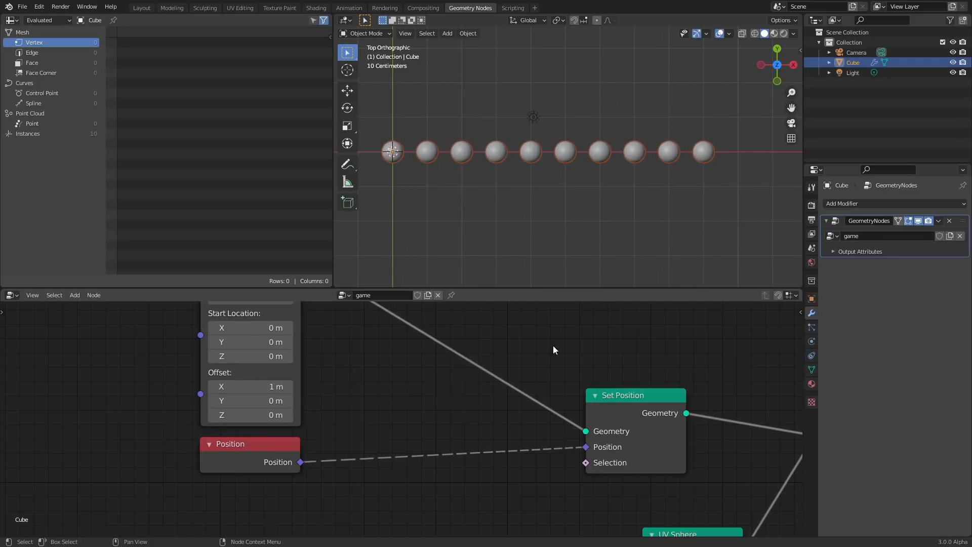
{"action": "left_click_drag", "start_coordinate": [639, 399], "coordinate": [689, 423]}
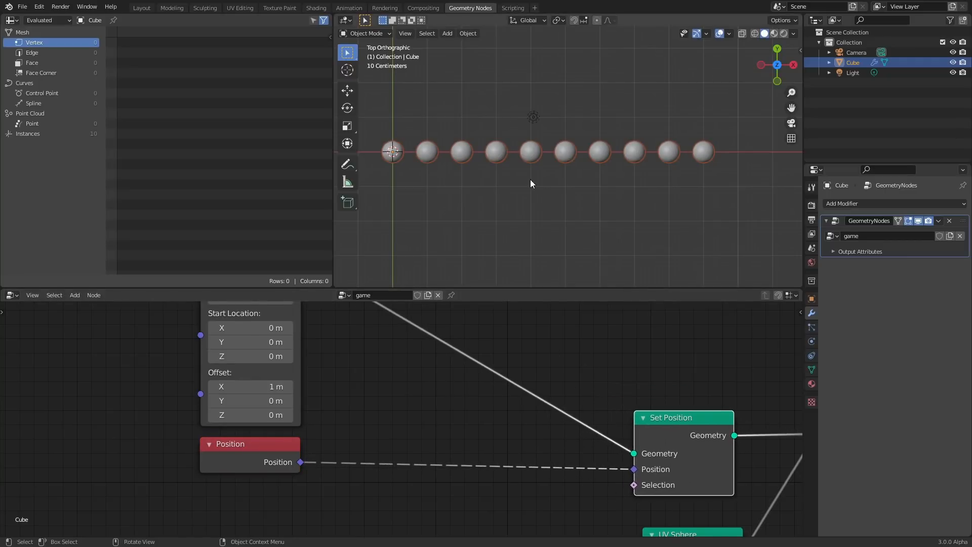
Cut the link from the Position node to Set Position and reconnect it to the same Position input
{"action": "middle_click_drag", "start_coordinate": [701, 405], "coordinate": [576, 361]}
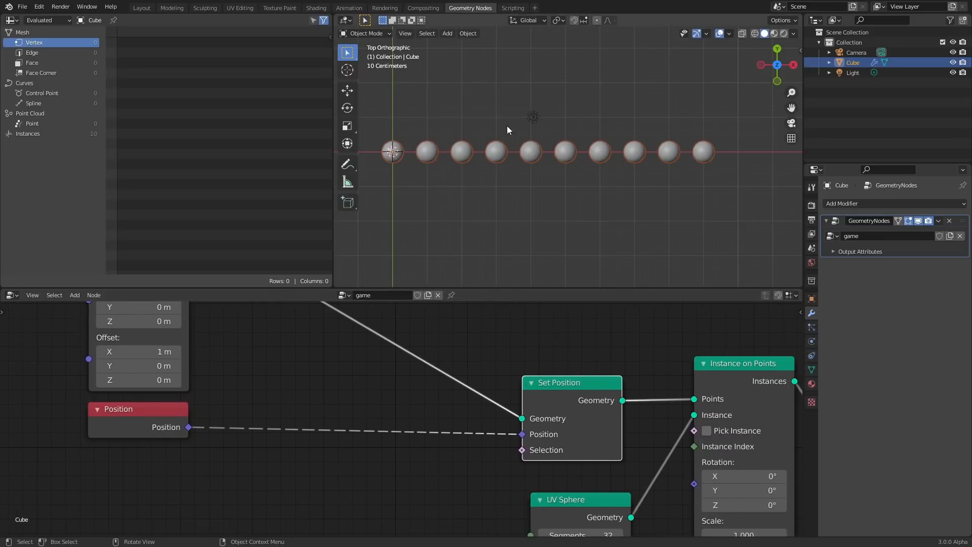
{"action": "middle_click_drag", "start_coordinate": [530, 182], "coordinate": [543, 188], "text": "shift"}
{"action": "scroll", "coordinate": [329, 379], "scroll_direction": "down", "scroll_amount": 5}
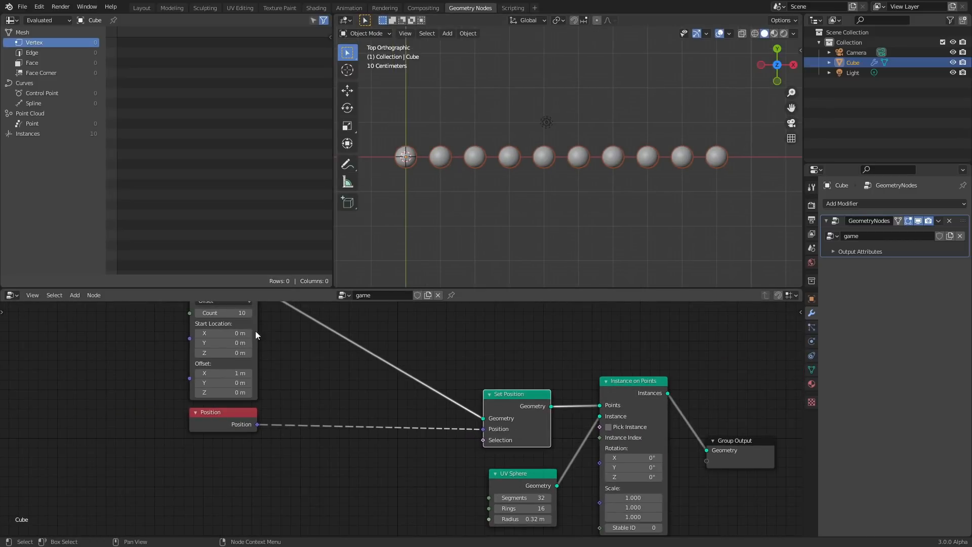
{"action": "middle_click_drag", "start_coordinate": [262, 333], "coordinate": [281, 356]}
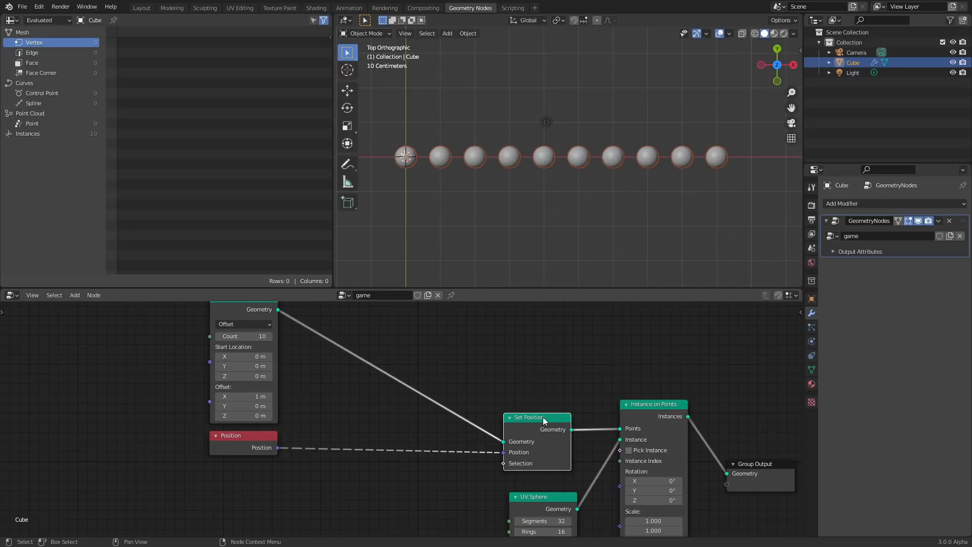
{"action": "middle_click_drag", "start_coordinate": [539, 420], "coordinate": [539, 389]}
{"action": "scroll", "coordinate": [264, 425], "scroll_direction": "up", "scroll_amount": 2}
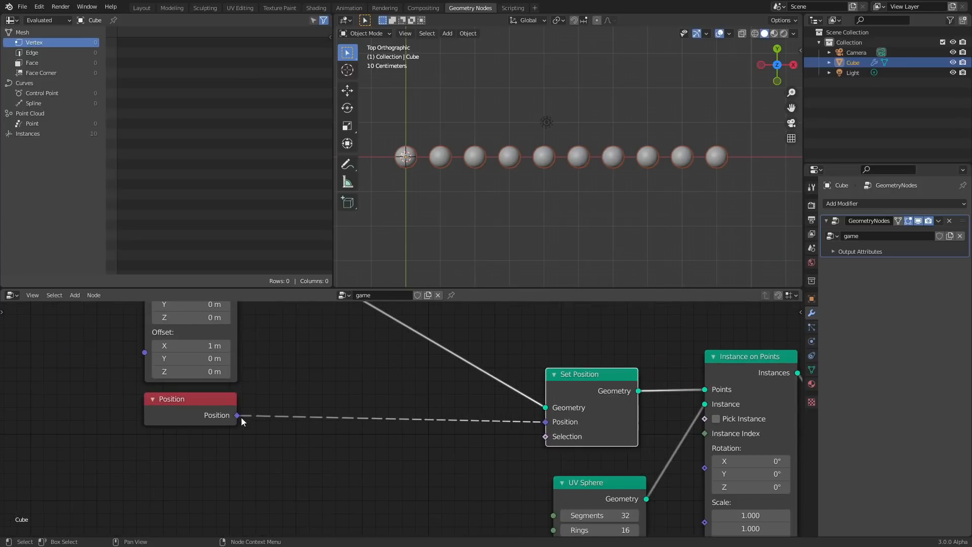
{"action": "right_click_drag", "start_coordinate": [480, 444], "coordinate": [433, 379], "text": "ctrl"}
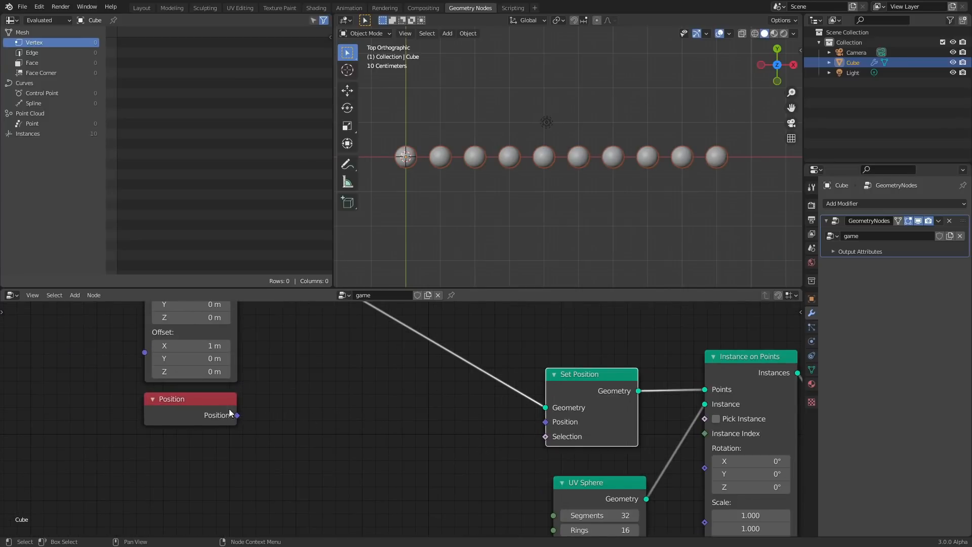
{"action": "left_click_drag", "start_coordinate": [238, 417], "coordinate": [552, 425]}
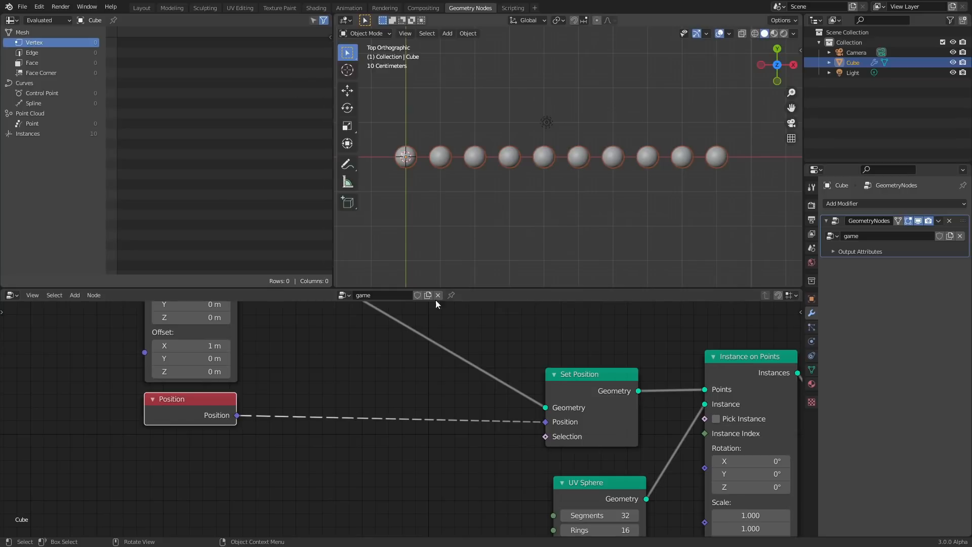
Insert a Vector Math node in Add mode on the link between Position and Set Position
{"action": "key", "text": "shift+a"}
{"action": "type", "text": "vect"}
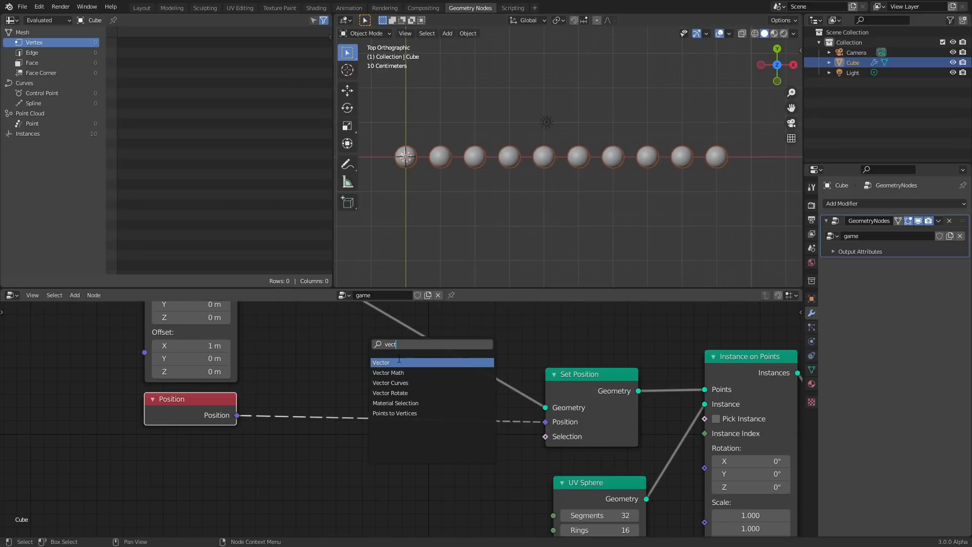
{"action": "left_click", "coordinate": [388, 373]}
{"action": "left_click", "coordinate": [388, 375]}
Try changing the second vector's Y value on the Add node and reset it to 0
{"action": "mouse_move", "coordinate": [359, 467]}
{"action": "left_mouse_down"}
{"action": "mouse_move", "coordinate": [374, 467]}
{"action": "mouse_move", "coordinate": [347, 467]}
{"action": "mouse_move", "coordinate": [405, 467]}
{"action": "mouse_move", "coordinate": [374, 472]}
{"action": "left_mouse_up"}
{"action": "key", "text": "BackSpace"}
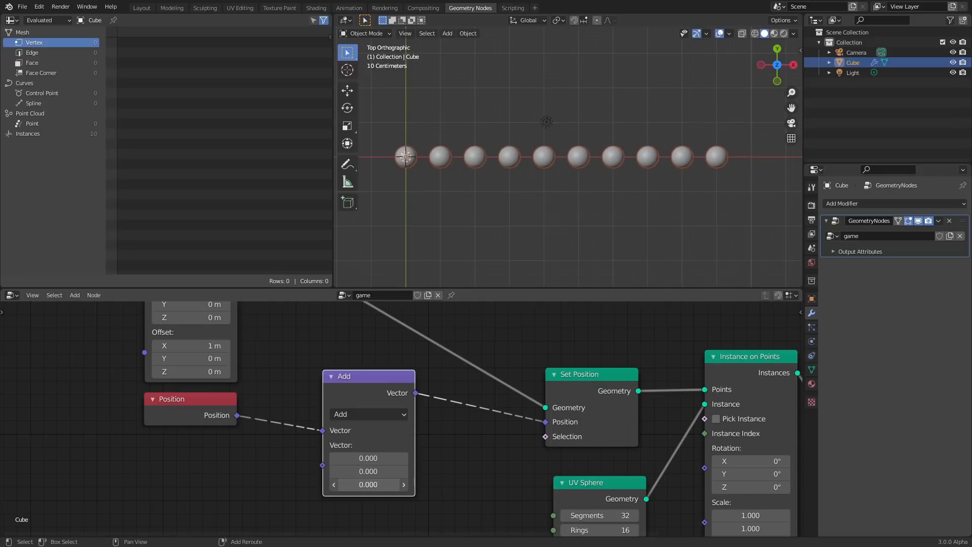
{"action": "mouse_move", "coordinate": [368, 471]}
{"action": "left_mouse_down", "text": "ctrl"}
{"action": "mouse_move", "coordinate": [385, 472]}
{"action": "mouse_move", "coordinate": [370, 472]}
{"action": "left_mouse_up", "text": "ctrl"}
{"action": "key", "text": "BackSpace"}
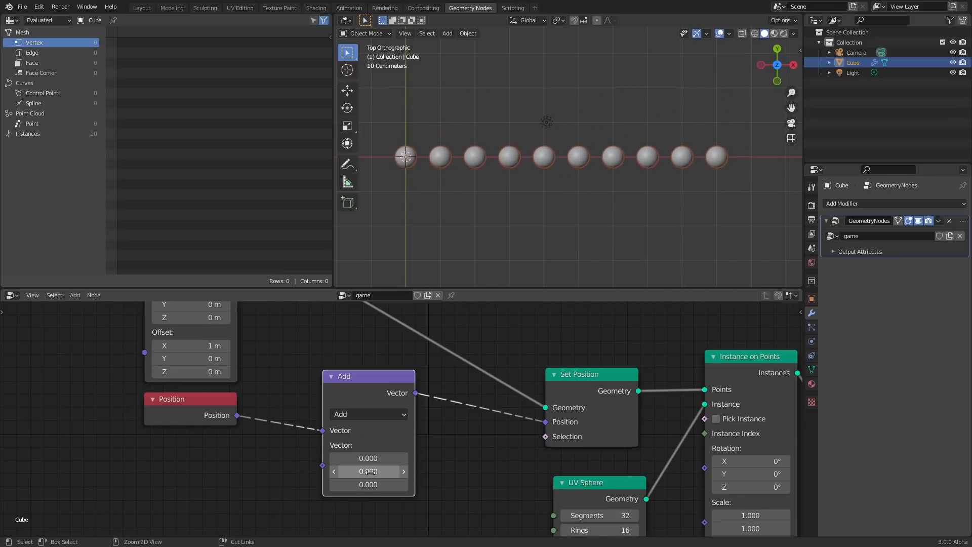
Add a Combine XYZ node below the Position node and connect its Vector output to the Add node's second vector input
{"action": "left_click_drag", "start_coordinate": [371, 376], "coordinate": [398, 381]}
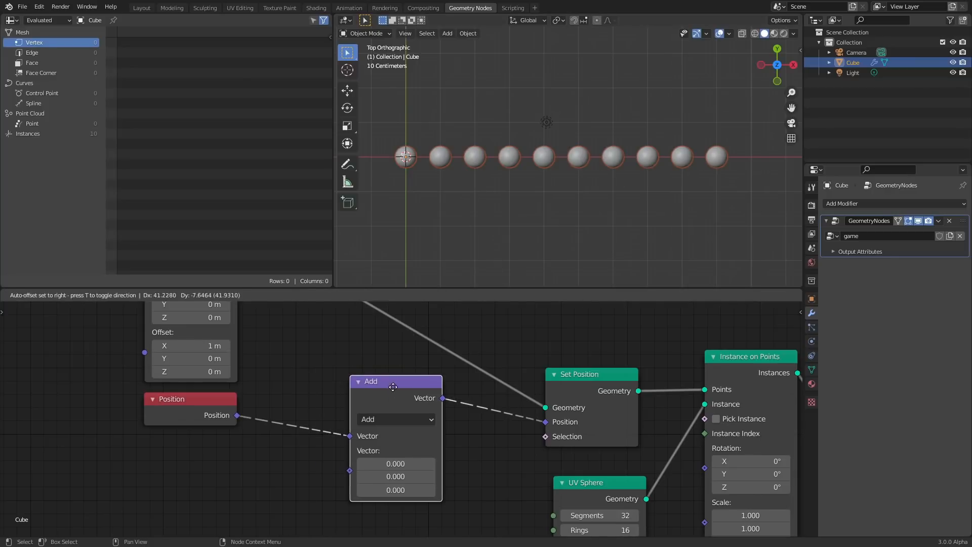
{"action": "middle_click_drag", "start_coordinate": [367, 388], "coordinate": [460, 375]}
{"action": "key", "text": "shift+a"}
{"action": "left_click", "coordinate": [424, 348]}
{"action": "type", "text": "combine"}
{"action": "key", "text": "Down"}
{"action": "key", "text": "Return"}
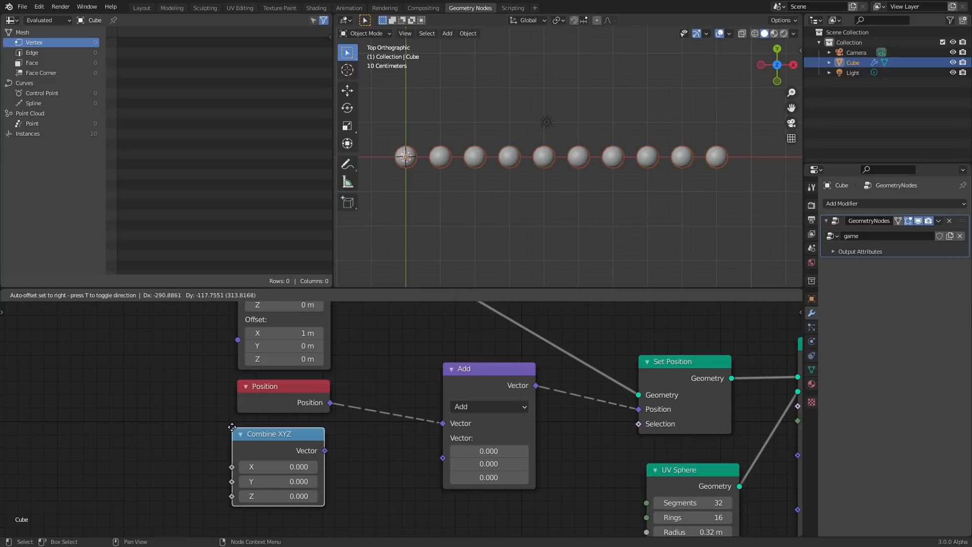
{"action": "left_click", "coordinate": [234, 427]}
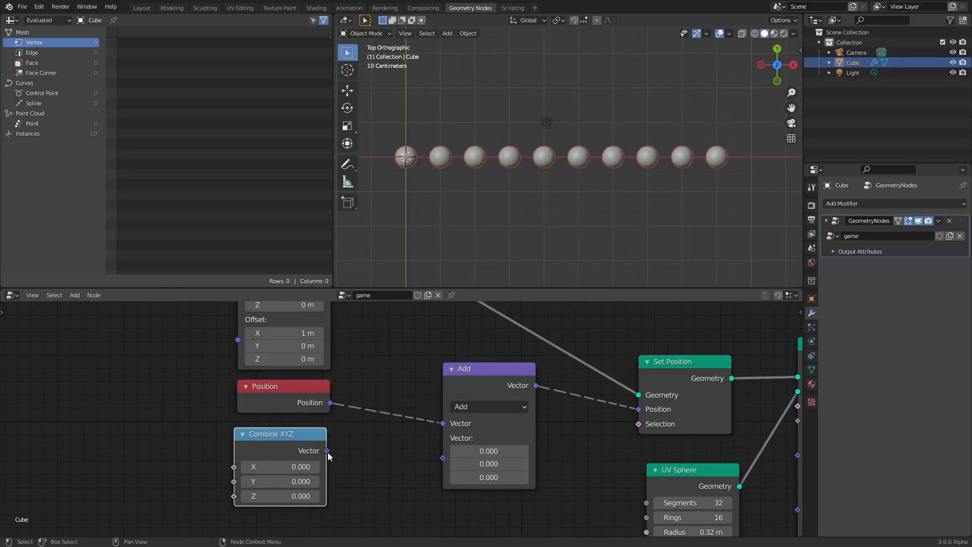
{"action": "left_click_drag", "start_coordinate": [327, 451], "coordinate": [446, 463]}
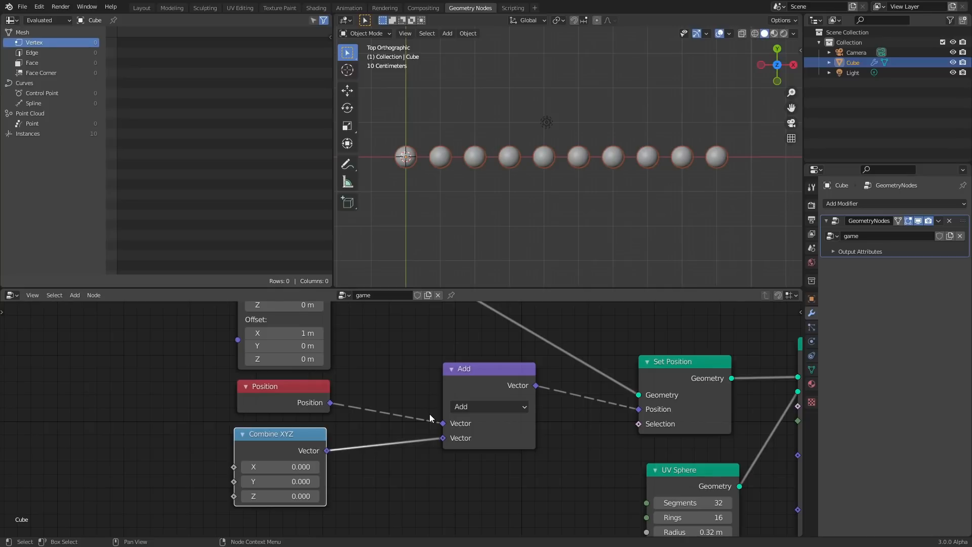
Add a Random Value node and connect its Value output to the Y input of Combine XYZ
{"action": "scroll", "coordinate": [429, 415], "scroll_direction": "down", "scroll_amount": 1}
{"action": "middle_click_drag", "start_coordinate": [288, 449], "coordinate": [427, 433]}
{"action": "scroll", "coordinate": [475, 414], "scroll_direction": "up", "scroll_amount": 1}
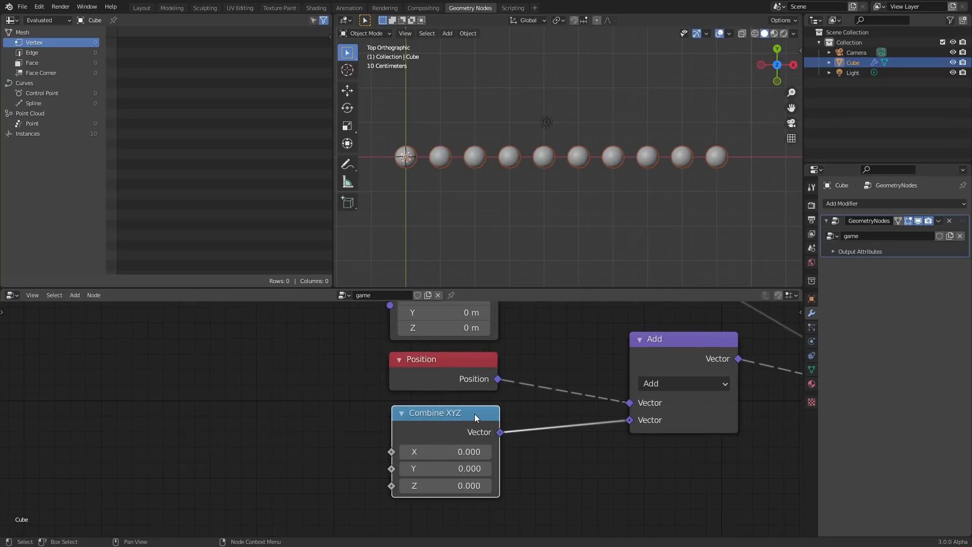
{"action": "scroll", "coordinate": [469, 452], "scroll_direction": "up", "scroll_amount": 1}
{"action": "key", "text": "shift+a"}
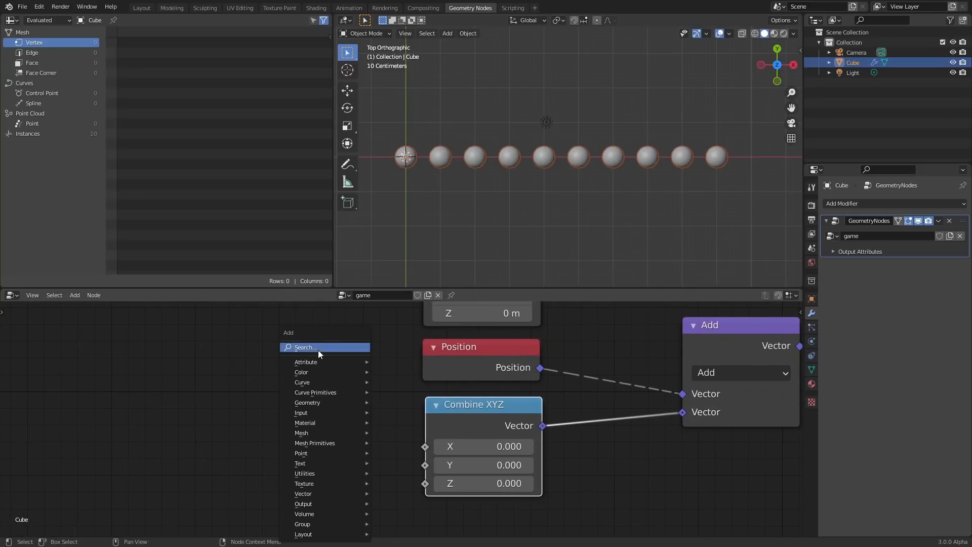
{"action": "type", "text": "random"}
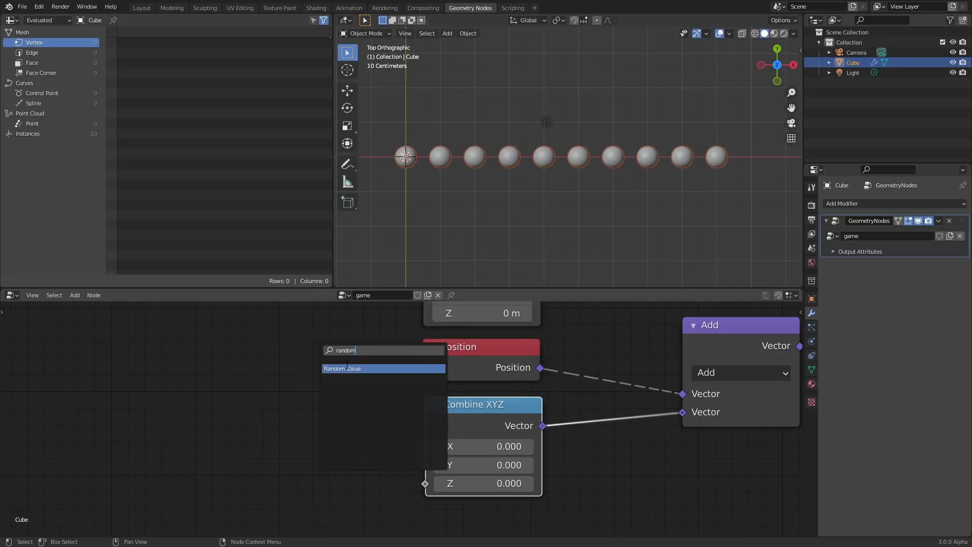
{"action": "key", "text": "Return"}
{"action": "left_click", "coordinate": [242, 380]}
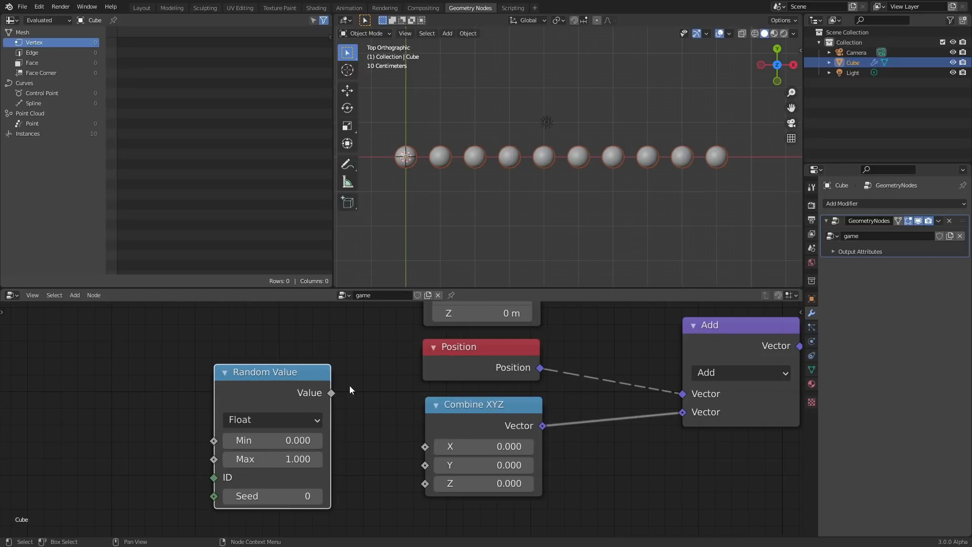
{"action": "left_click_drag", "start_coordinate": [331, 393], "coordinate": [423, 464]}
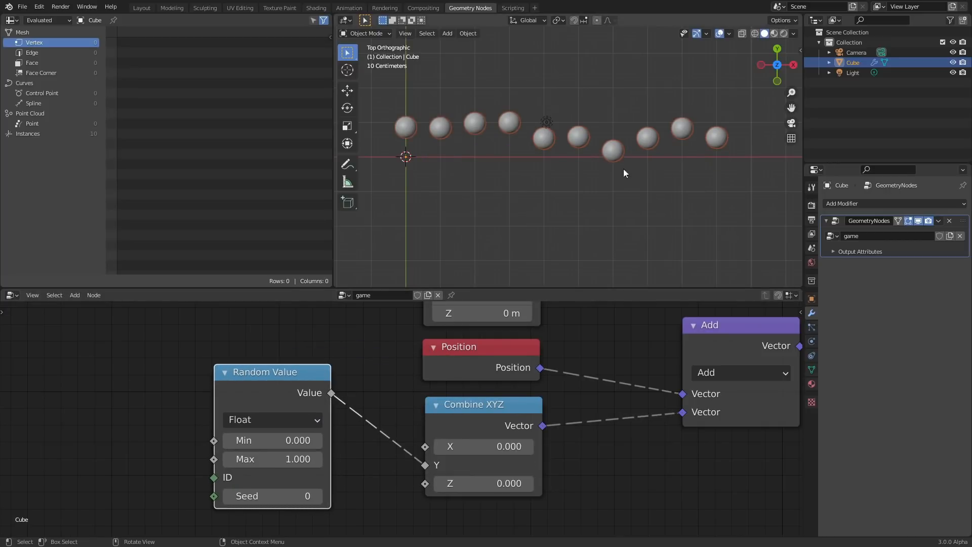
Set the Random Value maximum to 2.900 and examine the spheres' vertical scatter
{"action": "left_click_drag", "start_coordinate": [284, 459], "coordinate": [306, 459]}
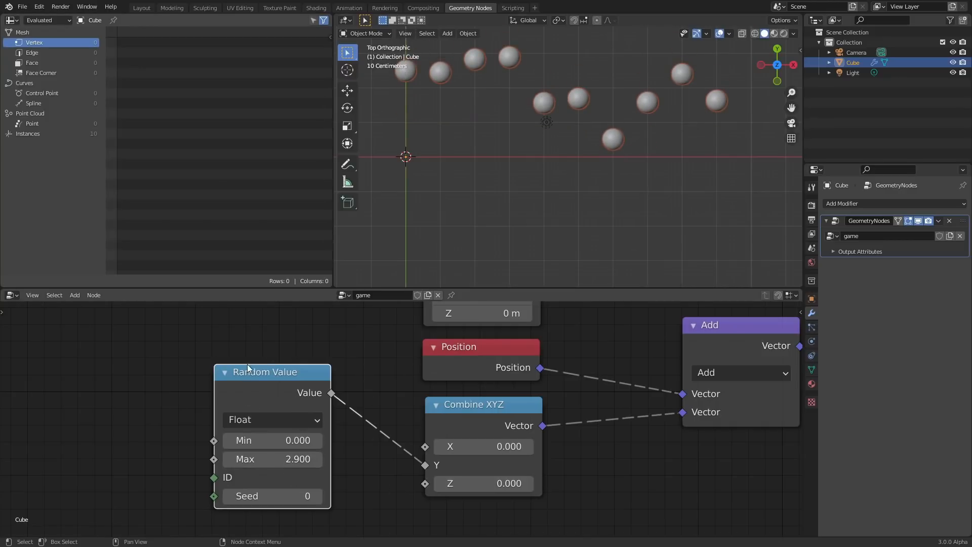
{"action": "middle_click_drag", "start_coordinate": [254, 409], "coordinate": [270, 397]}
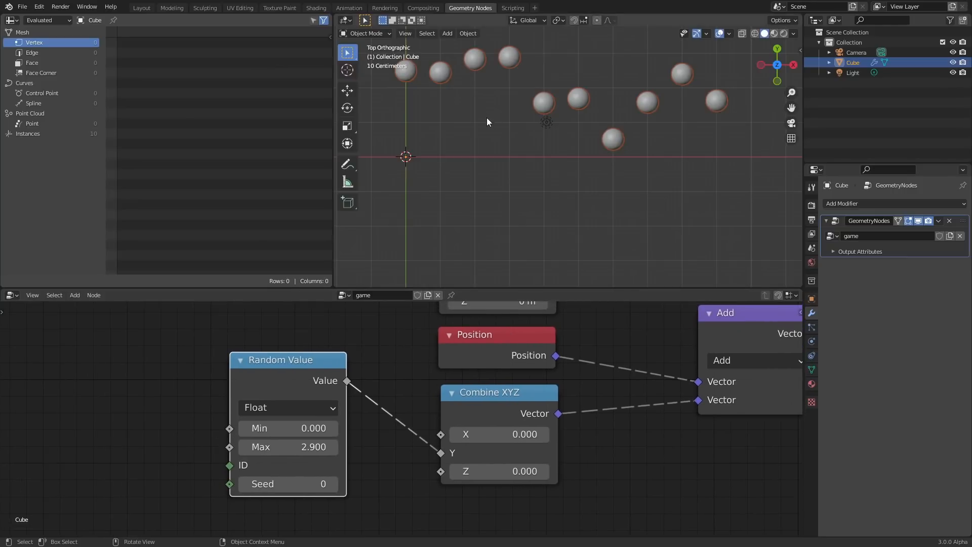
{"action": "scroll", "coordinate": [448, 135], "scroll_direction": "up", "scroll_amount": 5, "text": "shift"}
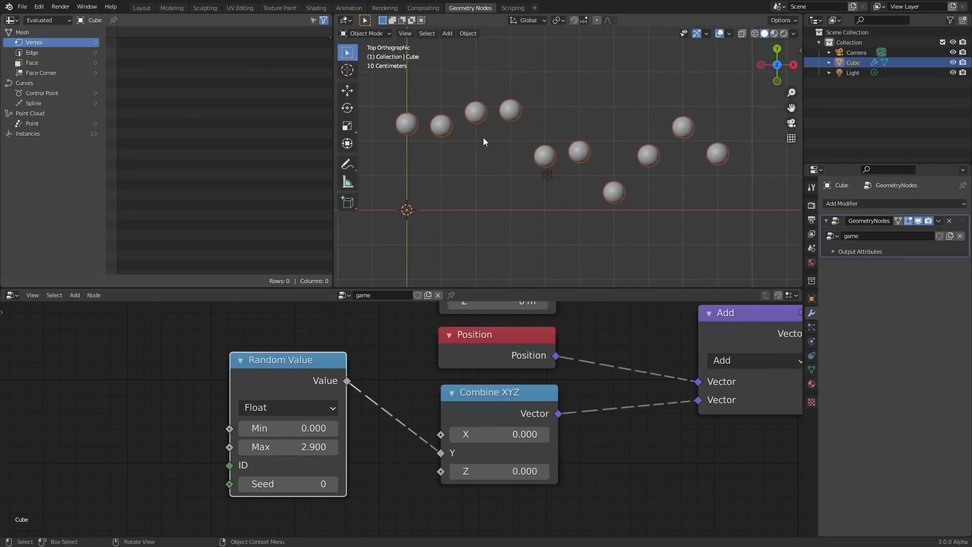
{"action": "scroll", "coordinate": [460, 122], "scroll_direction": "up", "scroll_amount": 4}
{"action": "middle_click_drag", "start_coordinate": [460, 123], "coordinate": [692, 151], "text": "shift"}
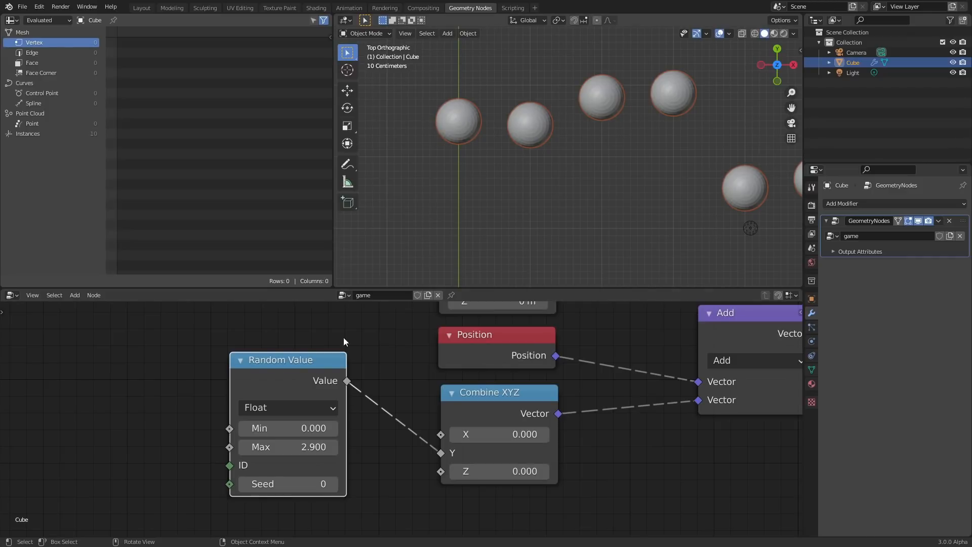
Delete the Random Value node
{"action": "key", "text": "x"}
{"action": "middle_click_drag", "start_coordinate": [349, 394], "coordinate": [273, 380]}
{"action": "scroll", "coordinate": [634, 195], "scroll_direction": "down", "scroll_amount": 2}
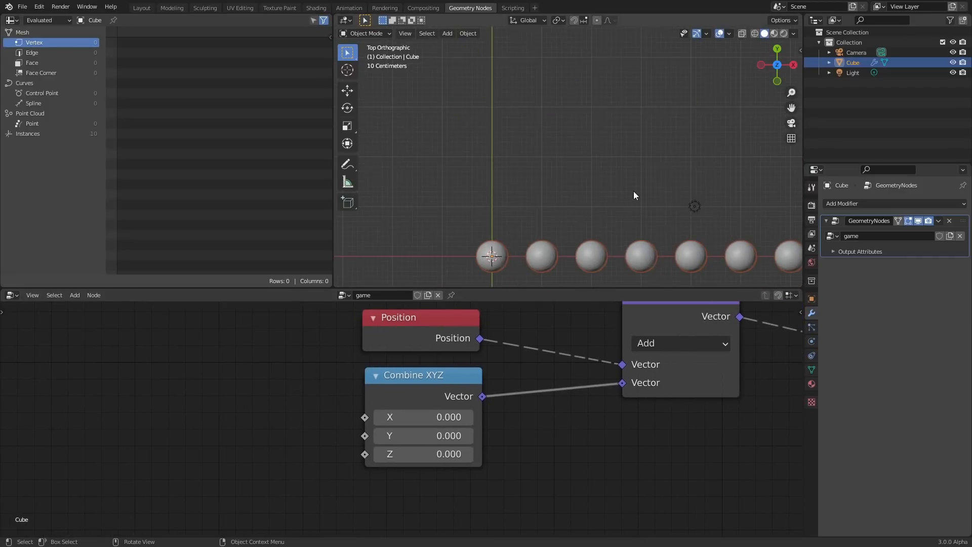
{"action": "middle_click_drag", "start_coordinate": [700, 209], "coordinate": [614, 174], "text": "shift"}
{"action": "scroll", "coordinate": [655, 186], "scroll_direction": "down", "scroll_amount": 2}
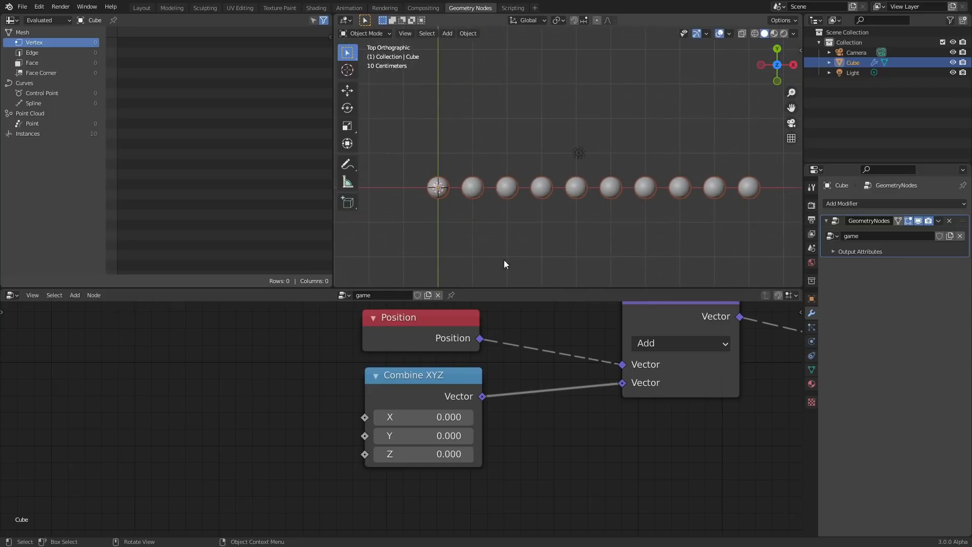
Add a Noise Texture node beside the input side of Combine XYZ
{"action": "key", "text": "shift+a"}
{"action": "type", "text": "noi"}
{"action": "left_click", "coordinate": [284, 369]}
{"action": "left_click", "coordinate": [272, 375]}
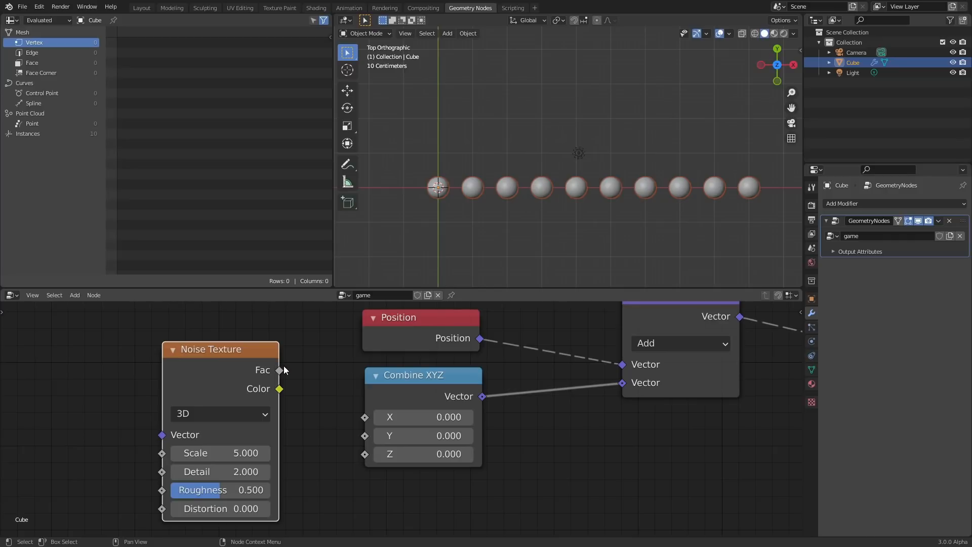
Compare the Noise Texture's Fac and Color outputs on the Y input of Combine XYZ, leaving Color connected
{"action": "left_click_drag", "start_coordinate": [286, 371], "coordinate": [356, 433]}
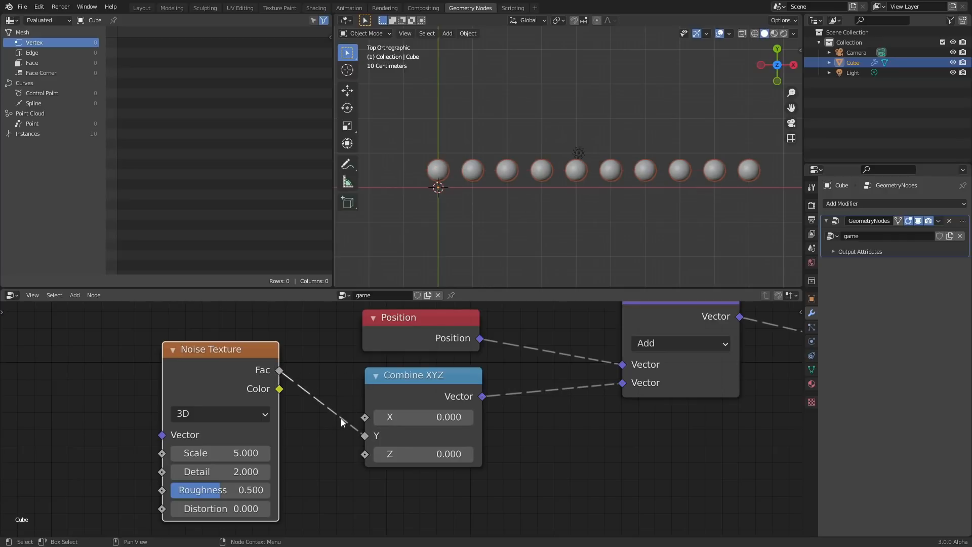
{"action": "key", "text": "ctrl+z"}
{"action": "left_click_drag", "start_coordinate": [279, 389], "coordinate": [362, 435]}
{"action": "left_click_drag", "start_coordinate": [279, 370], "coordinate": [368, 438]}
{"action": "left_click_drag", "start_coordinate": [279, 389], "coordinate": [364, 436]}
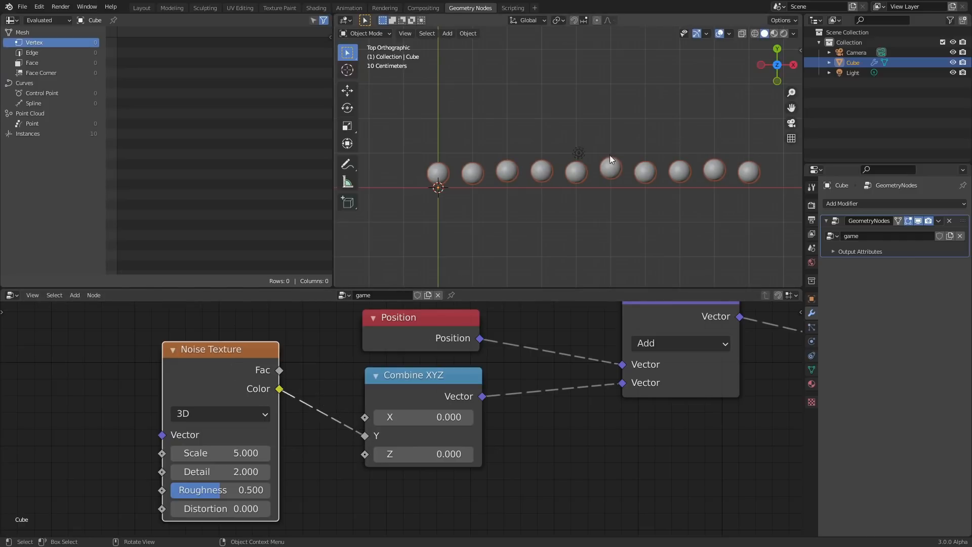
Move the Noise Texture node farther away from Combine XYZ to make room between them
{"action": "key", "text": "g"}
{"action": "left_click", "coordinate": [189, 370]}
{"action": "middle_click_drag", "start_coordinate": [188, 369], "coordinate": [286, 371]}
Insert a ColorRamp node between Noise Texture and Combine XYZ, and set its black stop to position 0.125
{"action": "key", "text": "shift+a"}
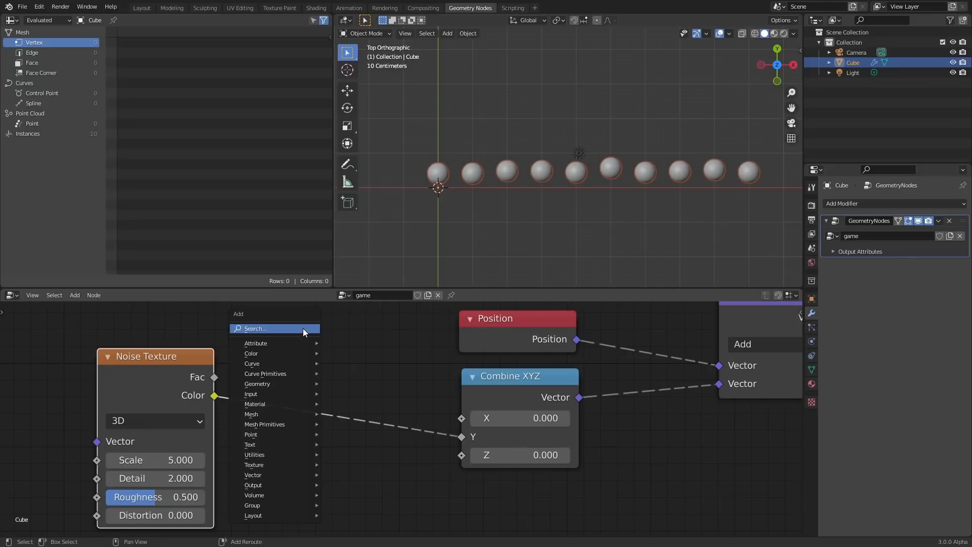
{"action": "left_click", "coordinate": [303, 328]}
{"action": "type", "text": "colo"}
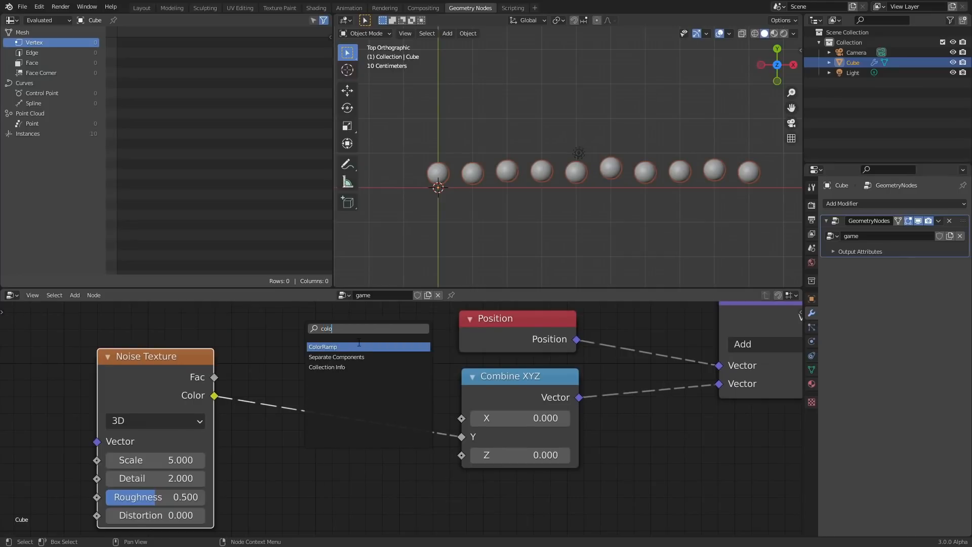
{"action": "left_click", "coordinate": [358, 346]}
{"action": "left_click", "coordinate": [330, 363]}
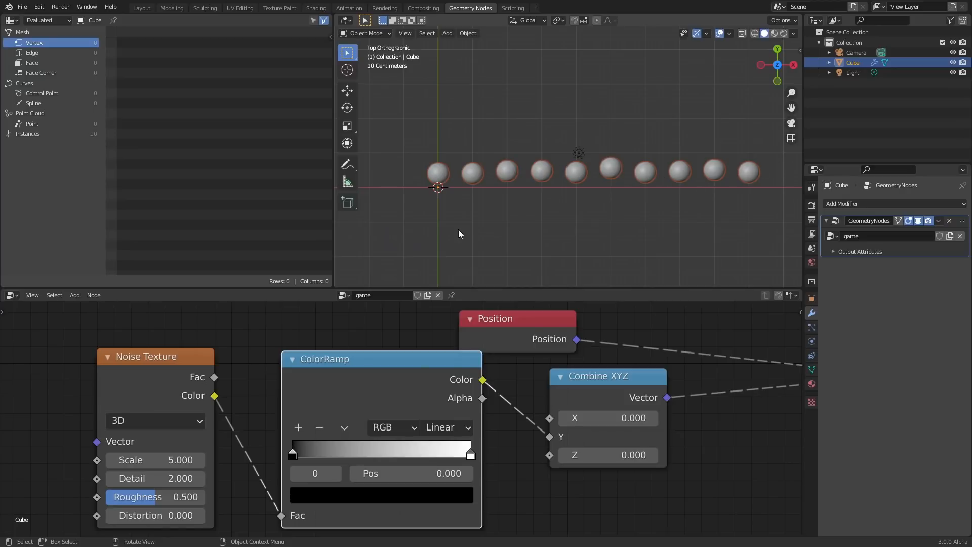
{"action": "left_click_drag", "start_coordinate": [390, 473], "coordinate": [426, 473]}
{"action": "left_click_drag", "start_coordinate": [384, 381], "coordinate": [348, 401]}
Connect the Set Position geometry directly to the Group Output, bypassing Instance on Points
{"action": "scroll", "coordinate": [402, 420], "scroll_direction": "down", "scroll_amount": 4}
{"action": "scroll", "coordinate": [473, 366], "scroll_direction": "down", "scroll_amount": 1}
{"action": "scroll", "coordinate": [526, 365], "scroll_direction": "right", "scroll_amount": 8, "text": "ctrl"}
{"action": "middle_click_drag", "start_coordinate": [569, 363], "coordinate": [432, 380]}
{"action": "left_click_drag", "start_coordinate": [433, 376], "coordinate": [589, 420]}
{"action": "middle_click_drag", "start_coordinate": [208, 426], "coordinate": [616, 378]}
{"action": "scroll", "coordinate": [385, 428], "scroll_direction": "up", "scroll_amount": 2}
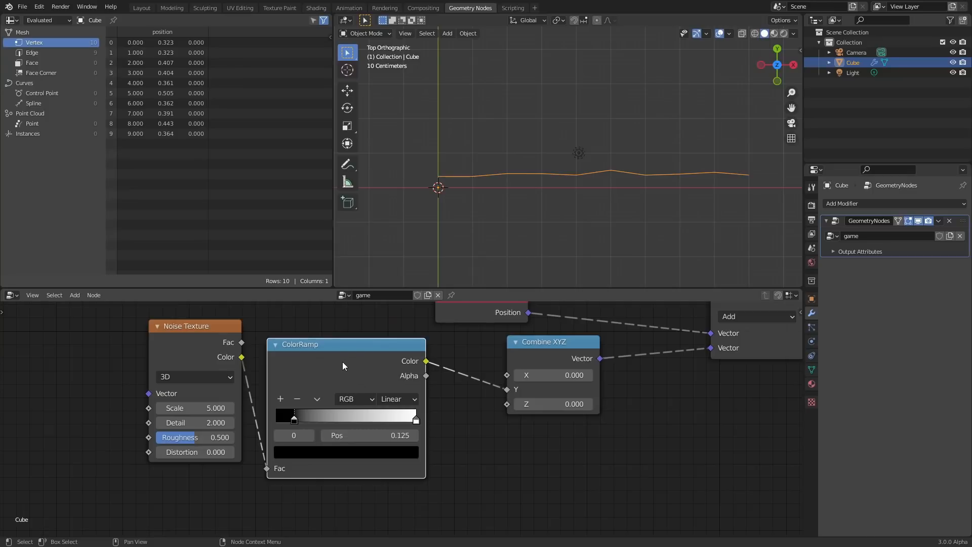
Compare the line with the ColorRamp muted and unmuted, and set its black stop to position 0.378
{"action": "key", "text": "m"}
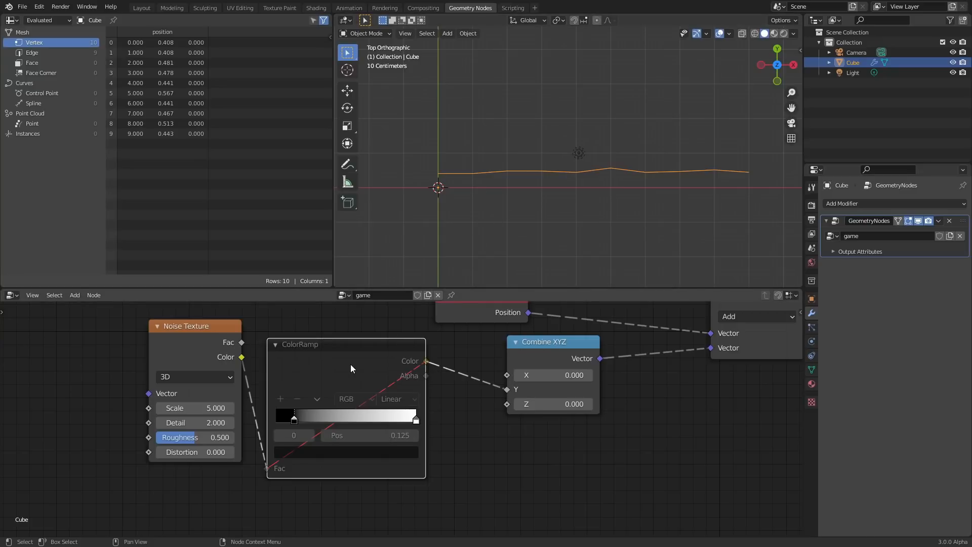
{"action": "key", "text": "m"}
{"action": "left_click_drag", "start_coordinate": [375, 434], "coordinate": [388, 428]}
Make room beside Combine XYZ and insert a Math node between the ColorRamp and its Y input
{"action": "left_click_drag", "start_coordinate": [551, 340], "coordinate": [564, 338]}
{"action": "key", "text": "shift+a"}
{"action": "type", "text": "m"}
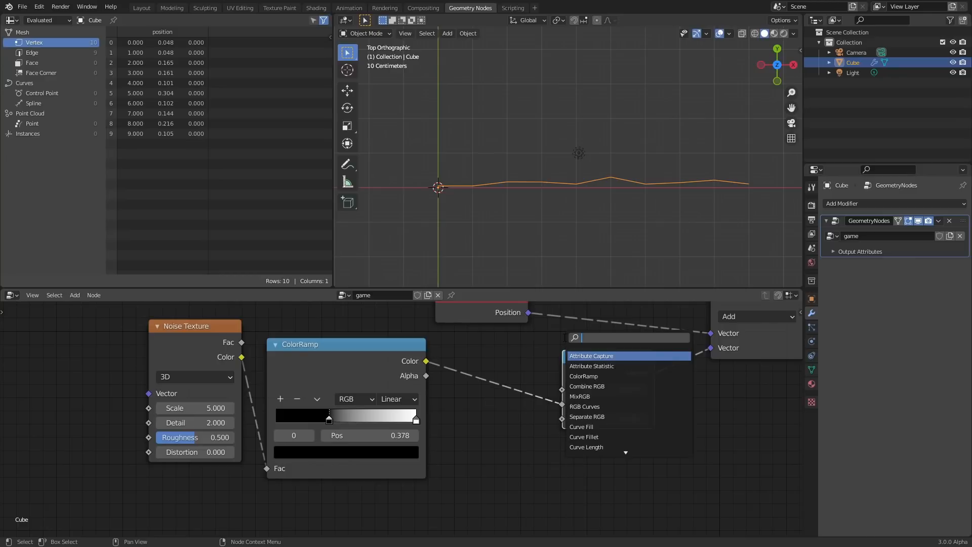
{"action": "type", "text": "ath"}
{"action": "key", "text": "Return"}
{"action": "left_click", "coordinate": [469, 360]}
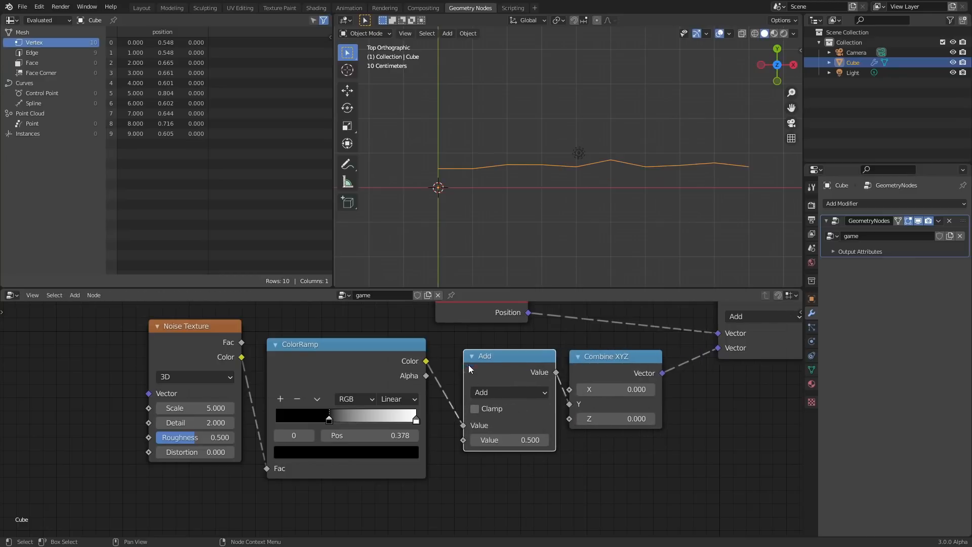
Set the Math node's operation to Multiply with a value of 10
{"action": "left_click", "coordinate": [499, 393]}
{"action": "key", "text": "m"}
{"action": "left_click", "coordinate": [527, 445]}
{"action": "type", "text": "10"}
{"action": "key", "text": "Return"}
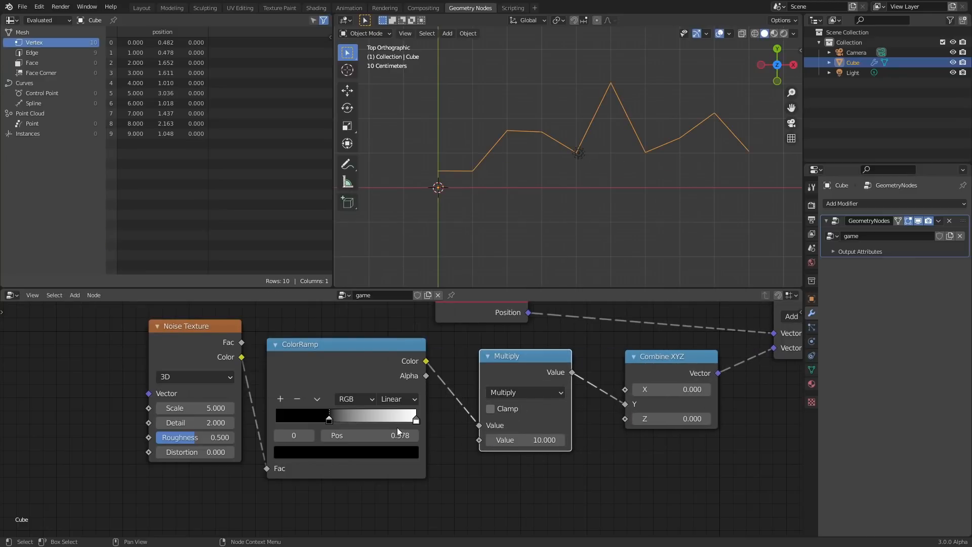
Set the Mesh Line's count to 60
{"action": "scroll", "coordinate": [445, 385], "scroll_direction": "down", "scroll_amount": 2}
{"action": "middle_click_drag", "start_coordinate": [434, 387], "coordinate": [290, 480]}
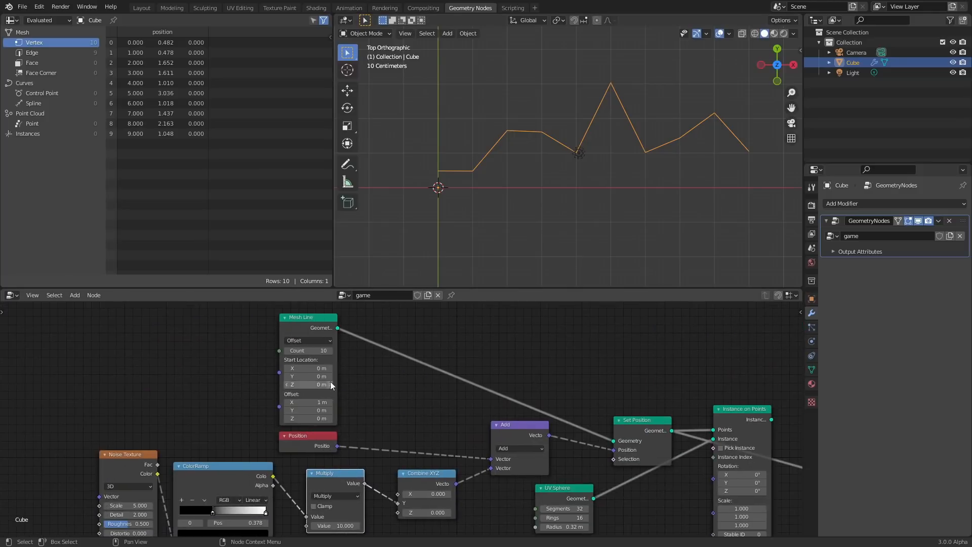
{"action": "left_click", "coordinate": [309, 350]}
{"action": "type", "text": "60"}
{"action": "key", "text": "Return"}
{"action": "scroll", "coordinate": [637, 189], "scroll_direction": "down", "scroll_amount": 6}
{"action": "scroll", "coordinate": [597, 169], "scroll_direction": "up", "scroll_amount": 4}
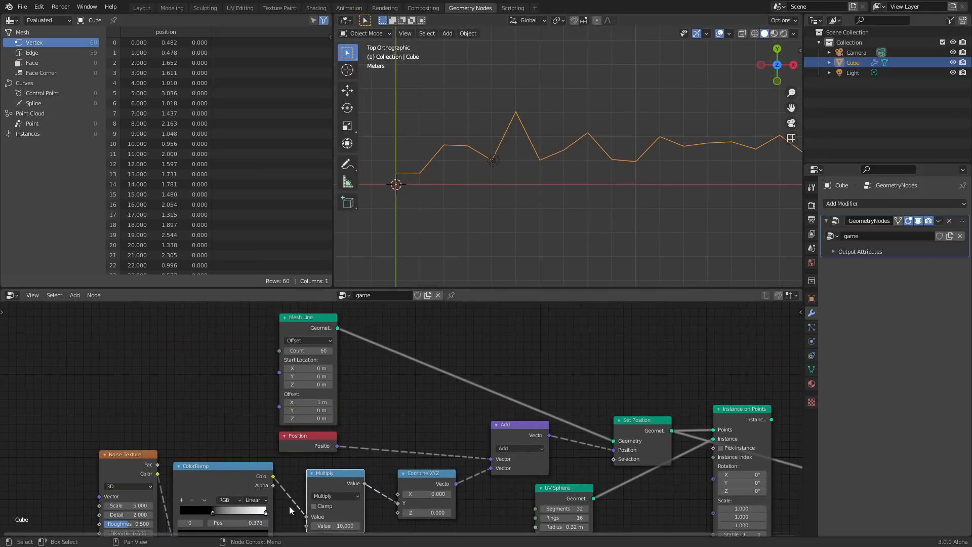
Set the ColorRamp's black stop to position 0.408
{"action": "middle_click_drag", "start_coordinate": [292, 509], "coordinate": [303, 448]}
{"action": "mouse_move", "coordinate": [224, 451]}
{"action": "left_mouse_down"}
{"action": "mouse_move", "coordinate": [237, 452]}
{"action": "mouse_move", "coordinate": [226, 452]}
{"action": "left_mouse_up"}
{"action": "scroll", "coordinate": [674, 223], "scroll_direction": "down", "scroll_amount": 3}
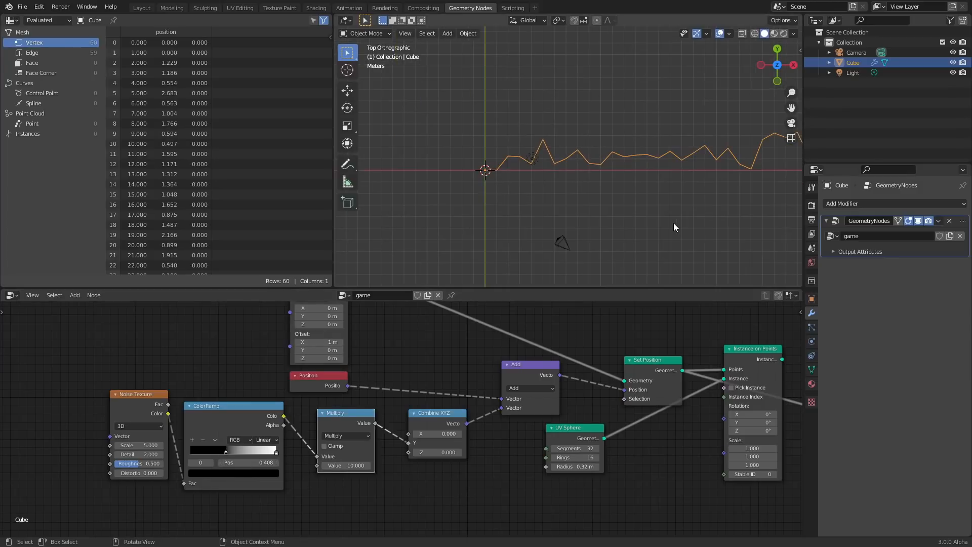
{"action": "scroll", "coordinate": [599, 232], "scroll_direction": "up", "scroll_amount": 2}
Select the ColorRamp's white stop and lower its position to 0.582
{"action": "left_click", "coordinate": [211, 463]}
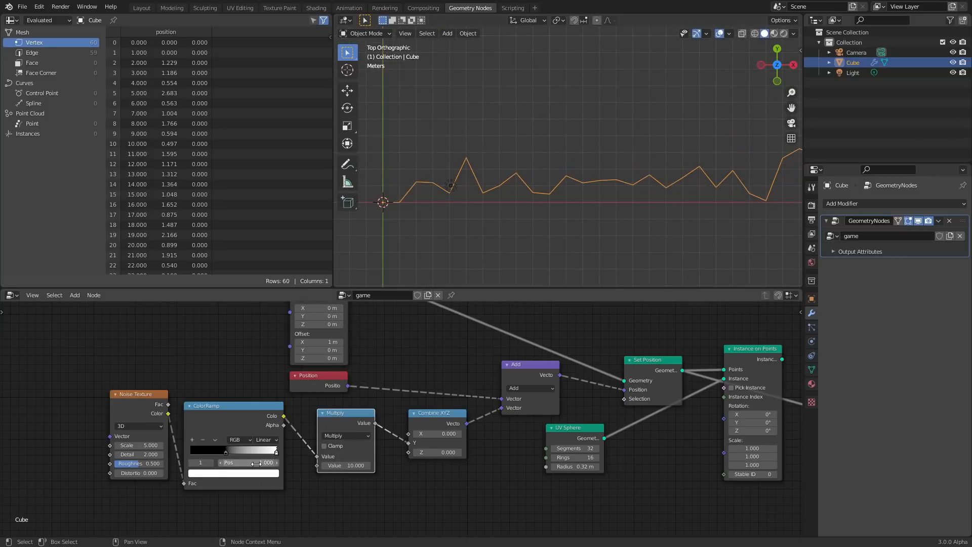
{"action": "left_click_drag", "start_coordinate": [251, 462], "coordinate": [243, 463]}
{"action": "left_click_drag", "start_coordinate": [267, 450], "coordinate": [238, 463]}
{"action": "middle_click_drag", "start_coordinate": [499, 141], "coordinate": [508, 189], "text": "shift"}
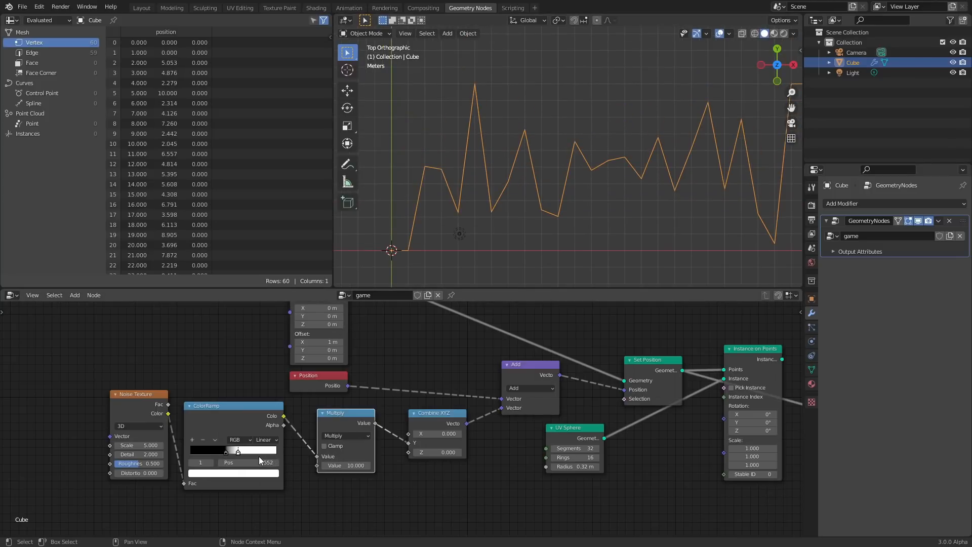
{"action": "mouse_move", "coordinate": [260, 461]}
{"action": "left_mouse_down", "text": "shift"}
{"action": "mouse_move", "coordinate": [236, 461]}
{"action": "mouse_move", "coordinate": [231, 451]}
{"action": "mouse_move", "coordinate": [258, 462]}
{"action": "left_mouse_up", "text": "shift"}
{"action": "scroll", "coordinate": [634, 184], "scroll_direction": "down", "scroll_amount": 4}
{"action": "scroll", "coordinate": [614, 165], "scroll_direction": "down", "scroll_amount": 1, "text": "ctrl"}
{"action": "scroll", "coordinate": [614, 166], "scroll_direction": "down", "scroll_amount": 2, "text": "ctrl"}
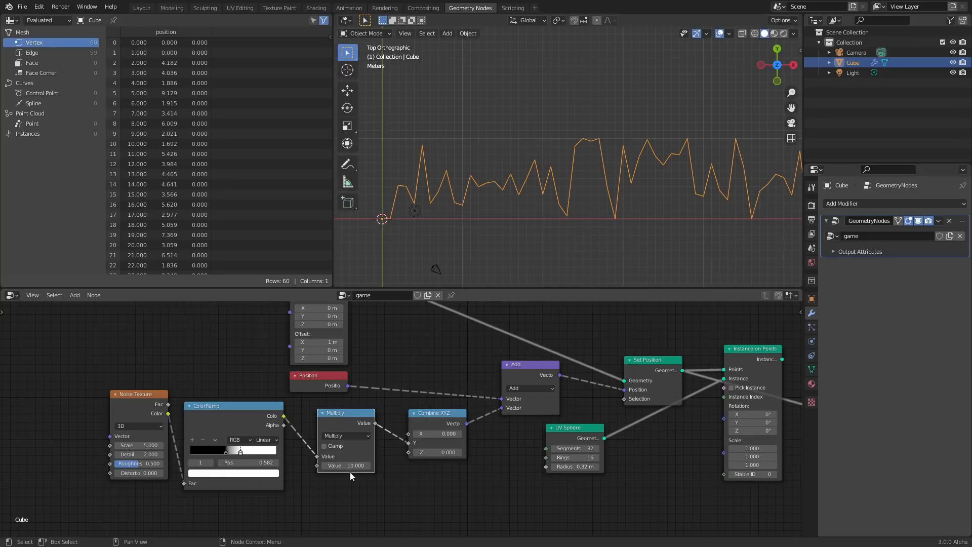
Try a Multiply value of 5, and set it to 6 instead
{"action": "scroll", "coordinate": [393, 441], "scroll_direction": "up", "scroll_amount": 1}
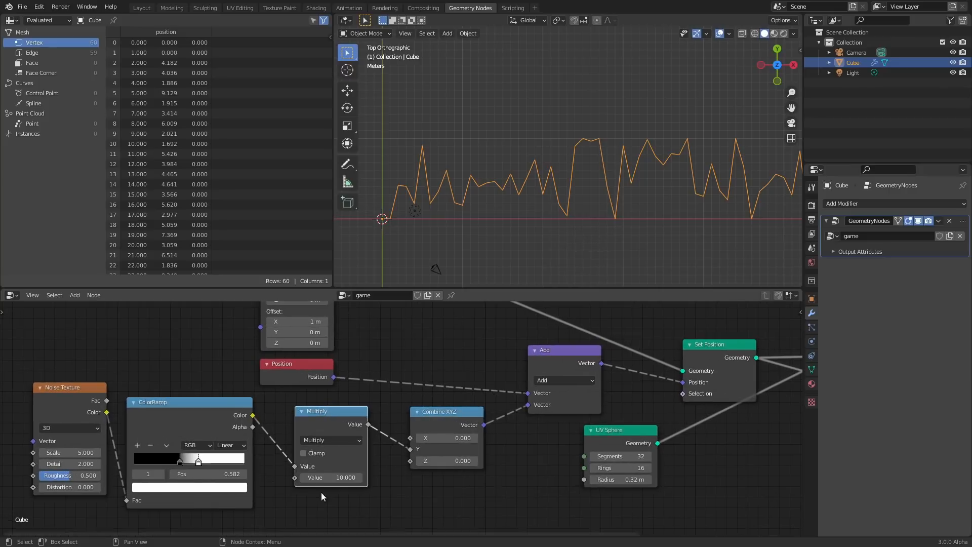
{"action": "left_click", "coordinate": [349, 477]}
{"action": "type", "text": "5"}
{"action": "key", "text": "Return"}
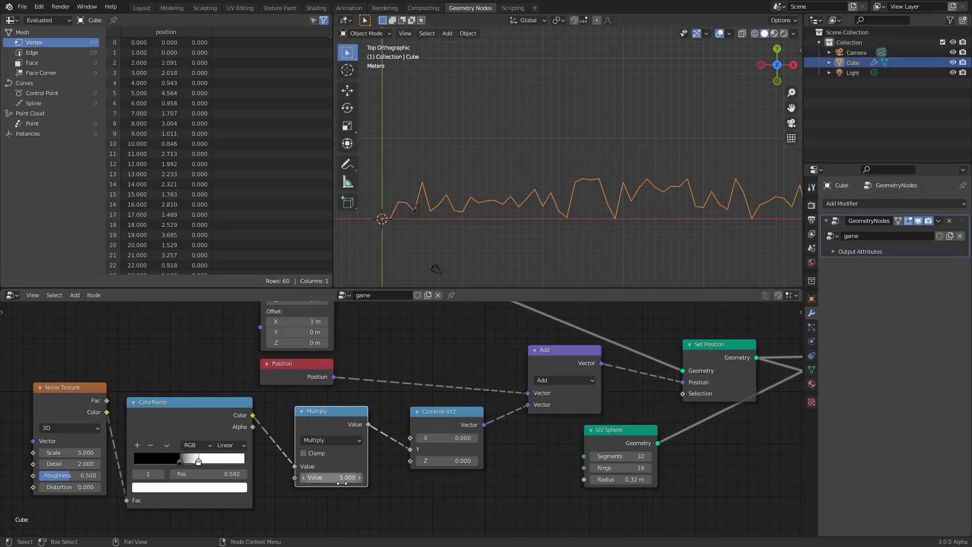
{"action": "left_click", "coordinate": [346, 478]}
{"action": "type", "text": "6"}
{"action": "key", "text": "Return"}
Reconnect the Instance on Points output to the Group Output to show the spheres, and save the file
{"action": "middle_click_drag", "start_coordinate": [712, 418], "coordinate": [317, 437]}
{"action": "scroll", "coordinate": [486, 361], "scroll_direction": "up", "scroll_amount": 1}
{"action": "left_click_drag", "start_coordinate": [493, 358], "coordinate": [539, 424]}
{"action": "scroll", "coordinate": [538, 196], "scroll_direction": "up", "scroll_amount": 8}
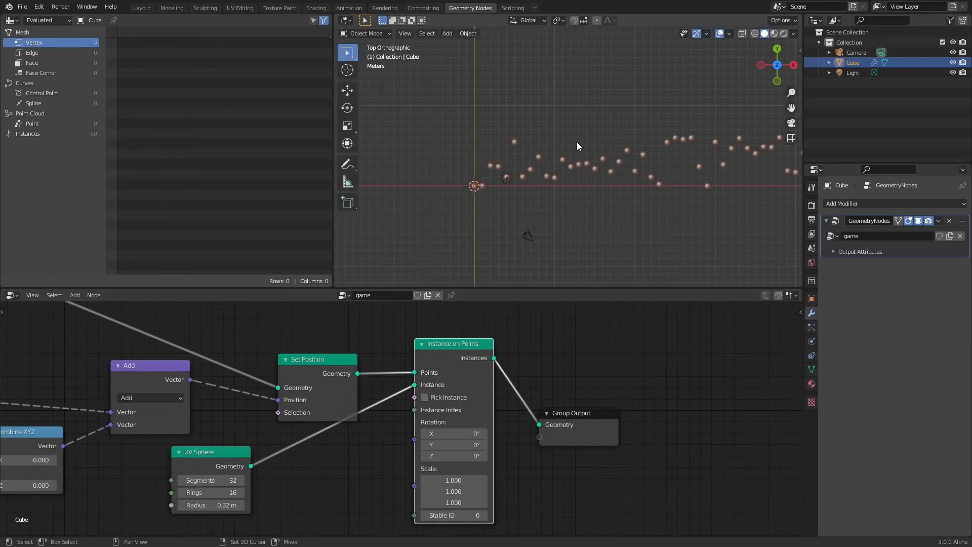
{"action": "middle_click_drag", "start_coordinate": [569, 159], "coordinate": [648, 139], "text": "shift"}
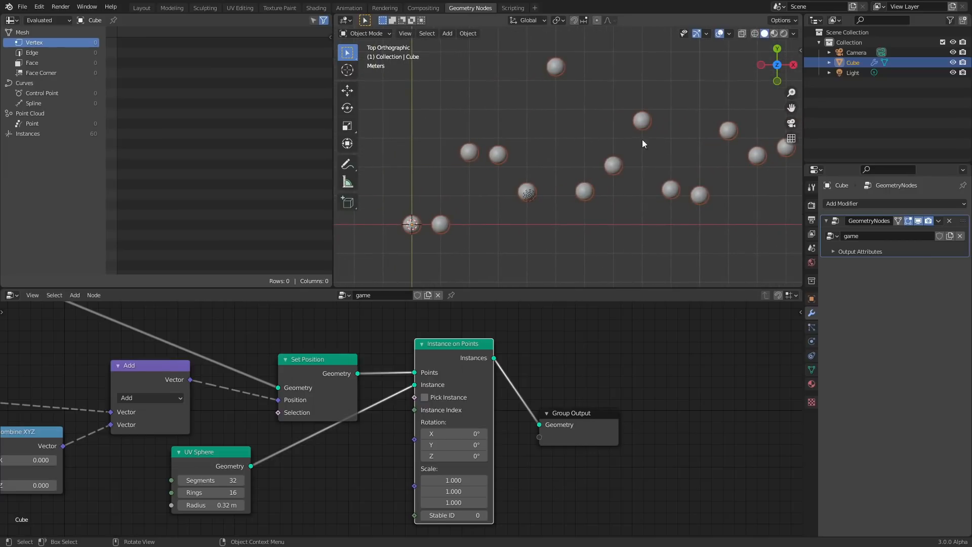
{"action": "key", "text": "ctrl+s"}
Try a different Noise Texture scale, restore it to 5 and save the file
{"action": "scroll", "coordinate": [506, 141], "scroll_direction": "down", "scroll_amount": 4}
{"action": "middle_click_drag", "start_coordinate": [210, 410], "coordinate": [624, 369]}
{"action": "middle_click_drag", "start_coordinate": [68, 428], "coordinate": [374, 405]}
{"action": "scroll", "coordinate": [363, 405], "scroll_direction": "up", "scroll_amount": 4}
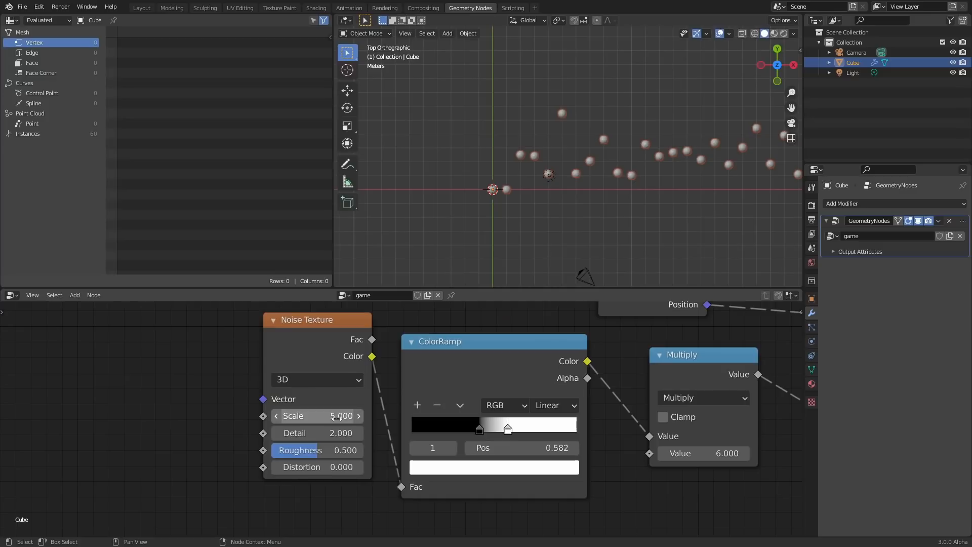
{"action": "left_click_drag", "start_coordinate": [337, 417], "coordinate": [363, 416]}
{"action": "left_click", "coordinate": [337, 416]}
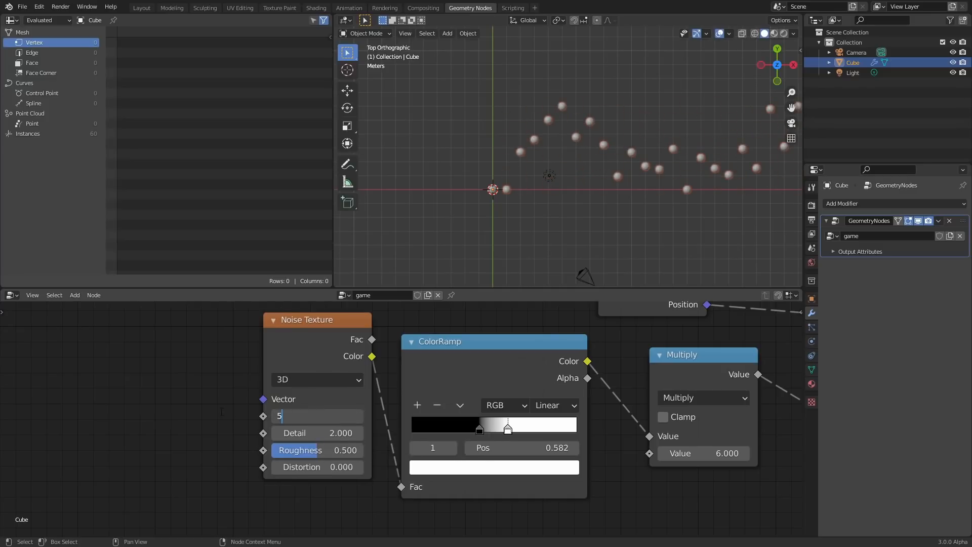
{"action": "type", "text": "5"}
{"action": "key", "text": "Return"}
{"action": "key", "text": "ctrl+s"}
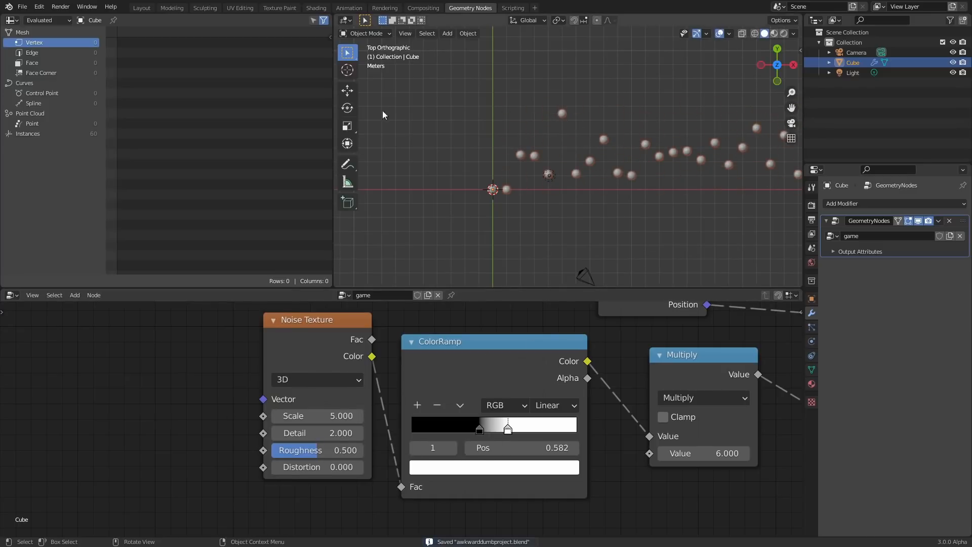
Add a Cube mesh primitive node below the UV Sphere node
{"action": "middle_click_drag", "start_coordinate": [639, 140], "coordinate": [521, 143], "text": "shift"}
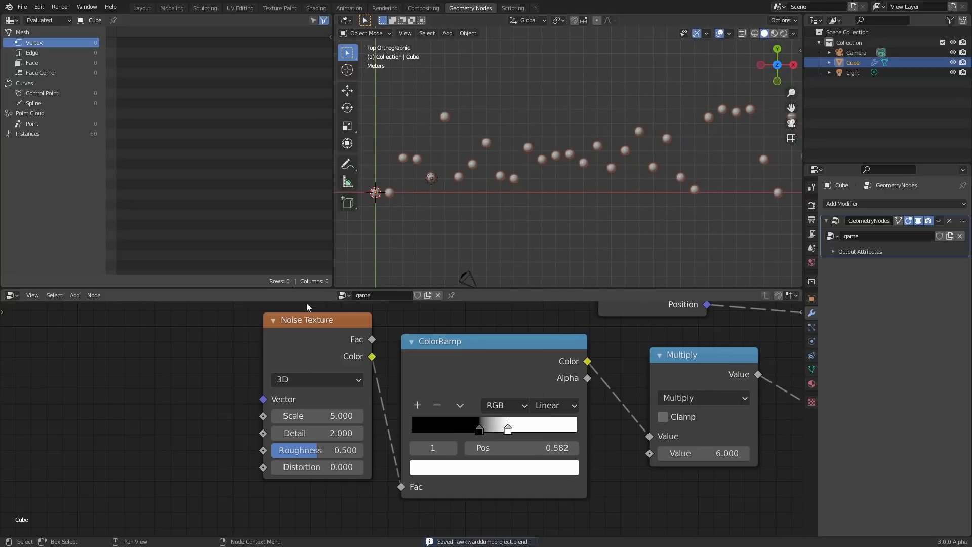
{"action": "scroll", "coordinate": [403, 405], "scroll_direction": "down", "scroll_amount": 2}
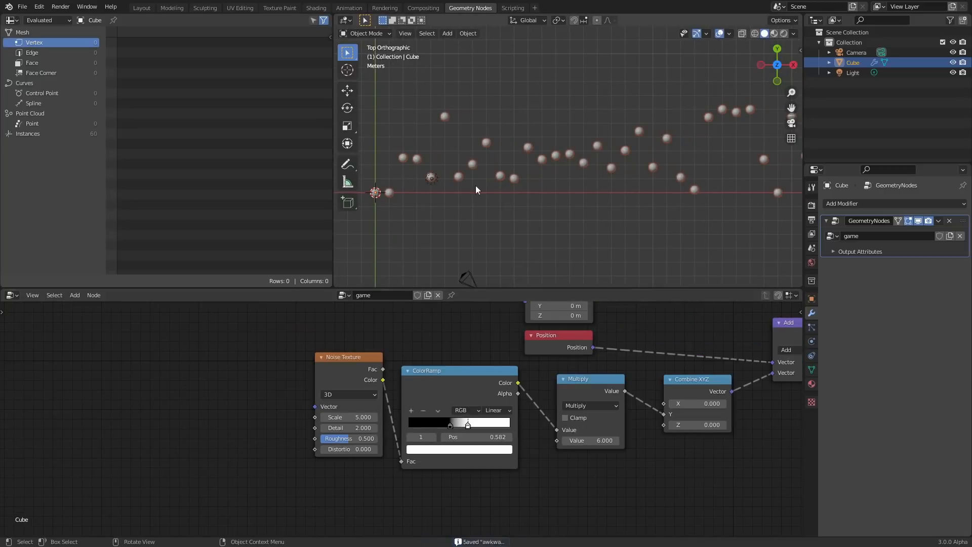
{"action": "middle_click_drag", "start_coordinate": [533, 197], "coordinate": [589, 188], "text": "shift"}
{"action": "scroll", "coordinate": [506, 155], "scroll_direction": "up", "scroll_amount": 2}
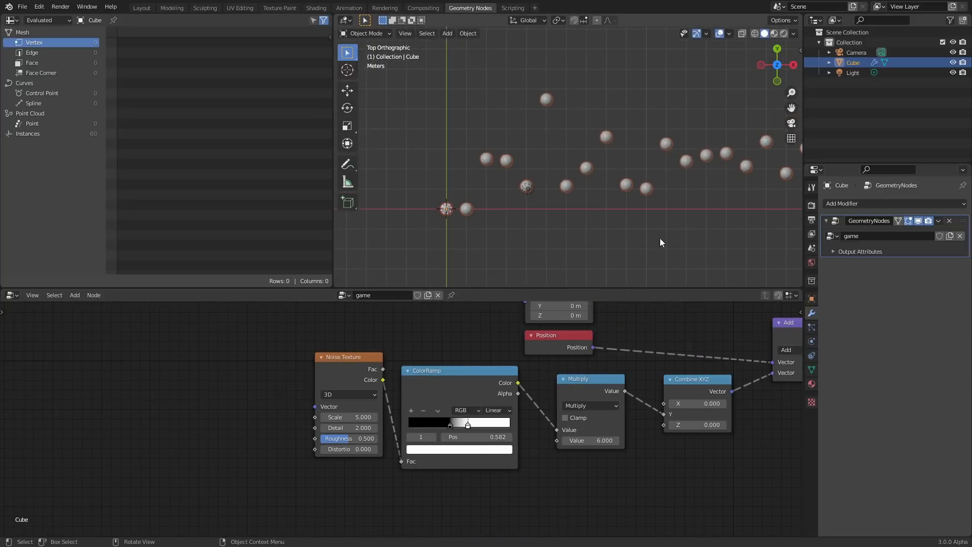
{"action": "middle_click_drag", "start_coordinate": [685, 367], "coordinate": [402, 391]}
{"action": "scroll", "coordinate": [402, 390], "scroll_direction": "down", "scroll_amount": 2}
{"action": "middle_click_drag", "start_coordinate": [615, 354], "coordinate": [485, 358]}
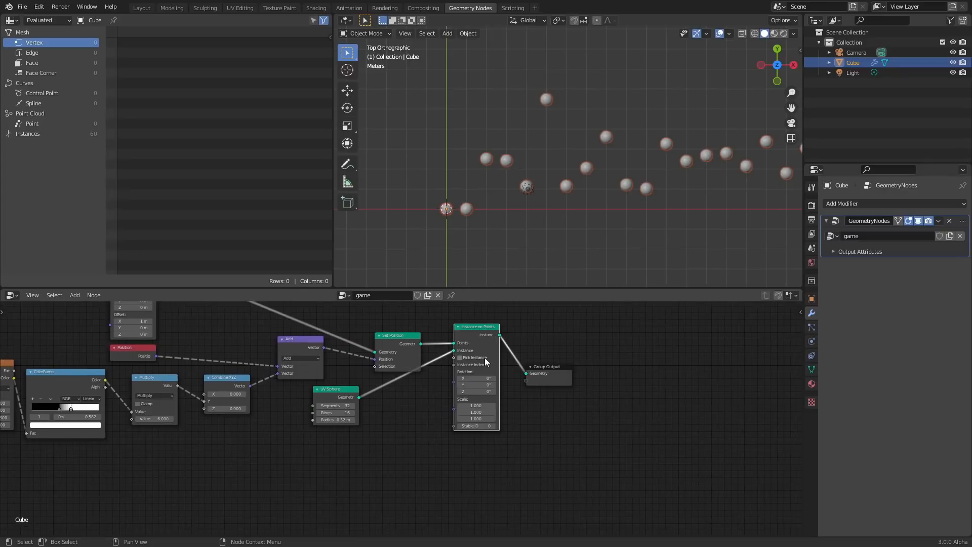
{"action": "scroll", "coordinate": [484, 357], "scroll_direction": "up", "scroll_amount": 2}
{"action": "middle_click_drag", "start_coordinate": [145, 370], "coordinate": [363, 370]}
{"action": "key", "text": "shift+a"}
{"action": "left_click", "coordinate": [345, 351]}
{"action": "type", "text": "cub"}
{"action": "left_click", "coordinate": [391, 367]}
{"action": "left_click", "coordinate": [524, 474]}
Merge the Cube with the instanced spheres through a Join Geometry node feeding the Group Output
{"action": "middle_click_drag", "start_coordinate": [588, 438], "coordinate": [405, 461]}
{"action": "right_click_drag", "start_coordinate": [575, 378], "coordinate": [319, 504], "text": "ctrl+shift"}
{"action": "left_click_drag", "start_coordinate": [644, 390], "coordinate": [762, 398]}
{"action": "middle_click_drag", "start_coordinate": [511, 425], "coordinate": [718, 399]}
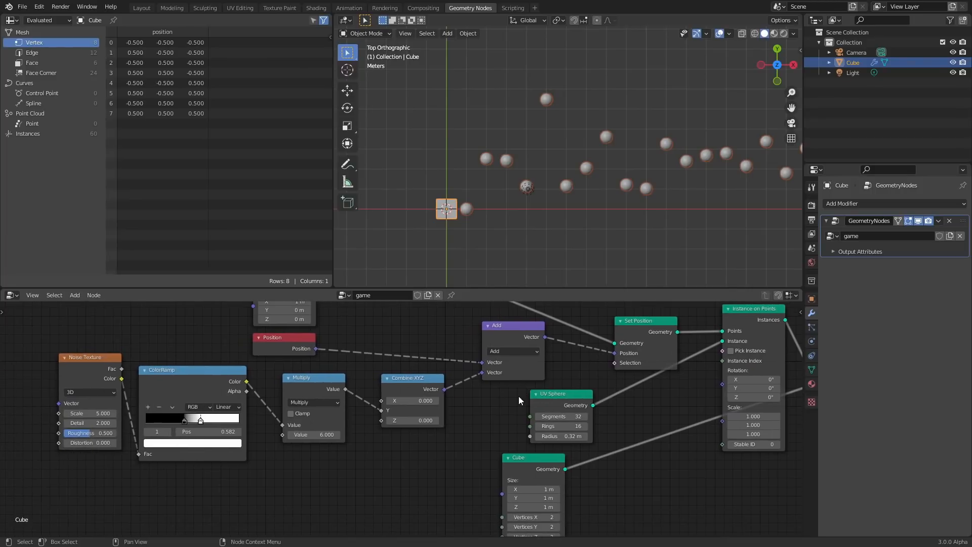
{"action": "middle_click_drag", "start_coordinate": [432, 385], "coordinate": [434, 359]}
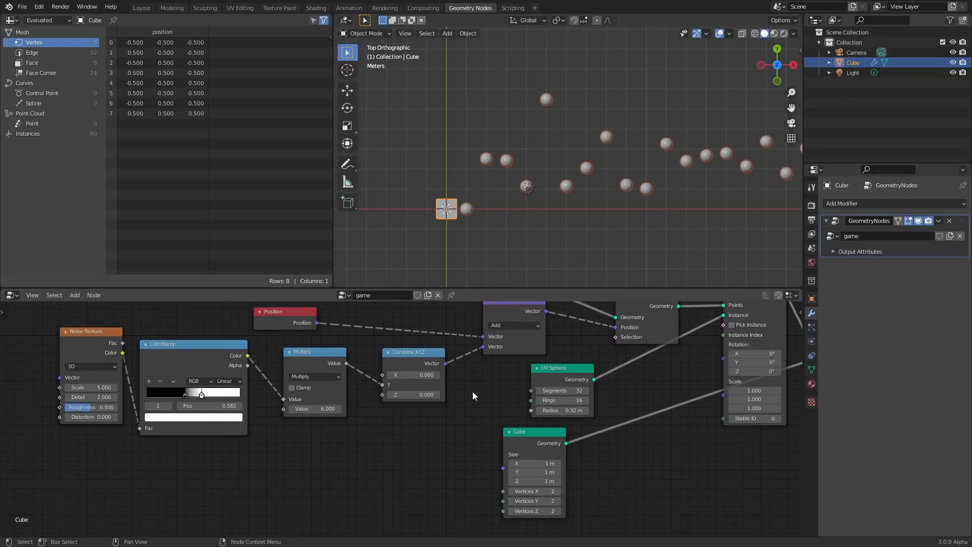
Insert a Transform node on the link between the Cube and Join Geometry
{"action": "key", "text": "shift+a"}
{"action": "left_click", "coordinate": [515, 347]}
{"action": "type", "text": "transform"}
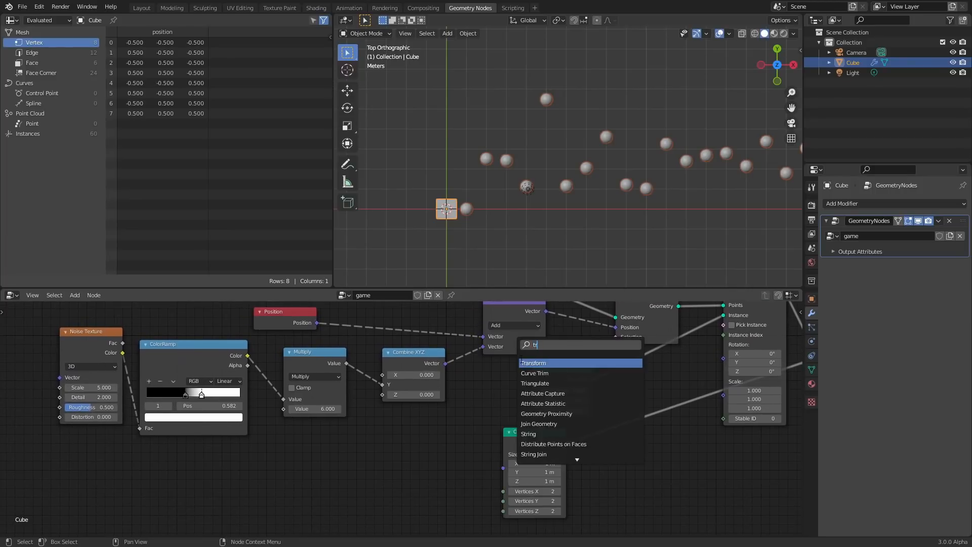
{"action": "key", "text": "Return"}
{"action": "left_click", "coordinate": [569, 421]}
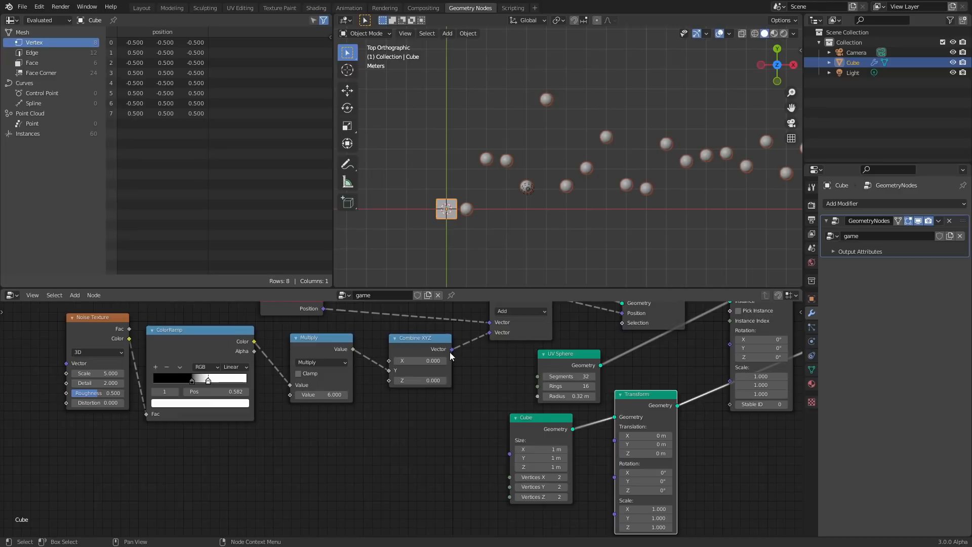
Try to drive the Transform node's Translation with the Combine XYZ vector and inspect the upstream noise links
{"action": "left_click_drag", "start_coordinate": [451, 349], "coordinate": [475, 395]}
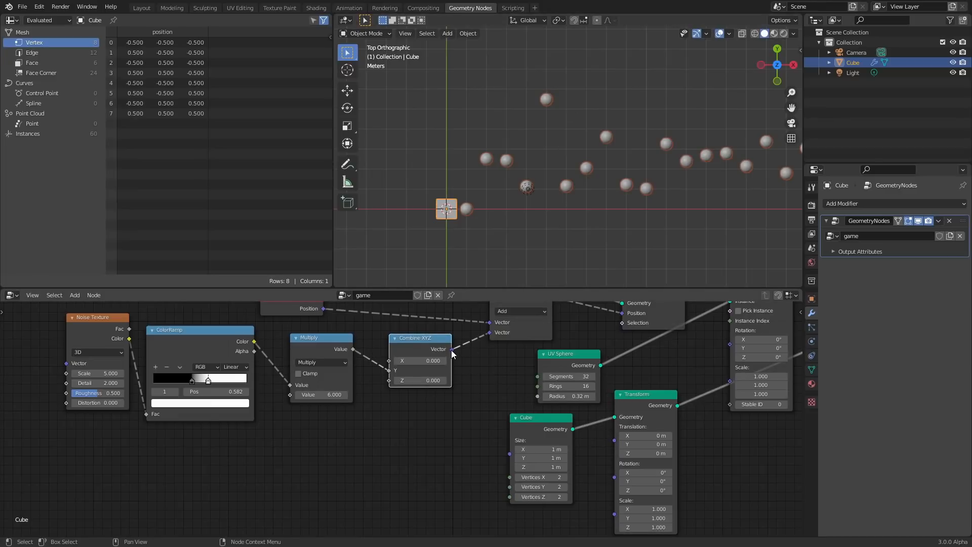
{"action": "left_click_drag", "start_coordinate": [452, 349], "coordinate": [614, 436]}
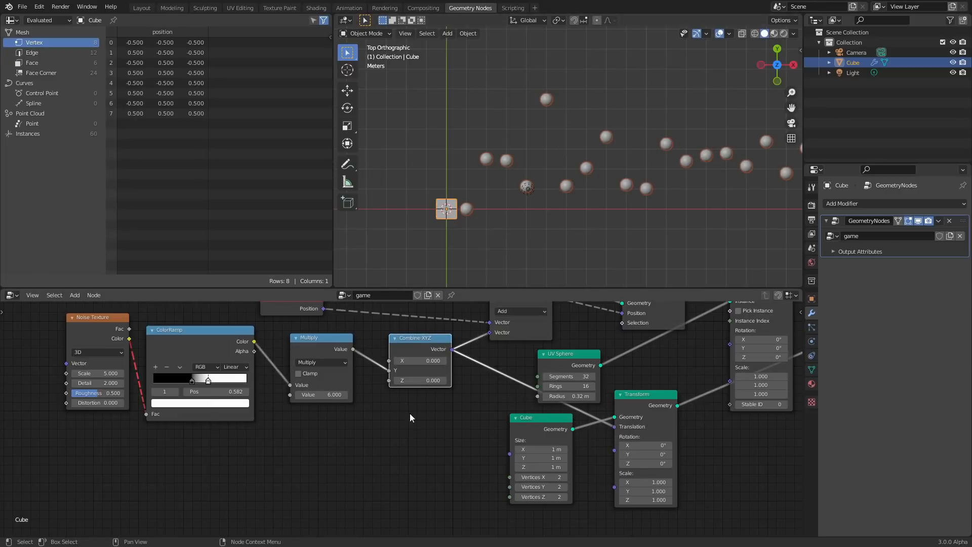
{"action": "middle_click_drag", "start_coordinate": [196, 381], "coordinate": [409, 380]}
{"action": "scroll", "coordinate": [409, 380], "scroll_direction": "up", "scroll_amount": 3}
{"action": "scroll", "coordinate": [335, 372], "scroll_direction": "down", "scroll_amount": 3}
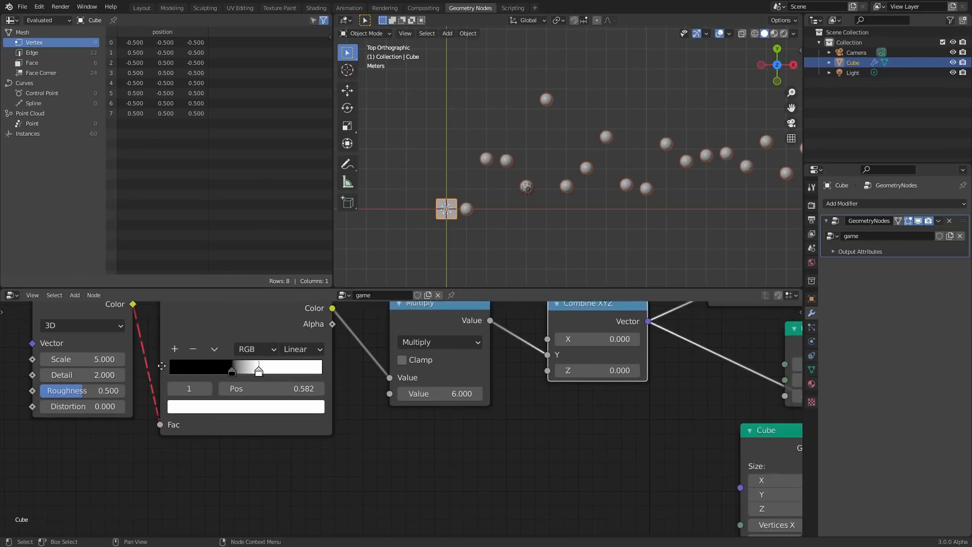
{"action": "middle_click_drag", "start_coordinate": [707, 442], "coordinate": [522, 435]}
Delete the Transform and Join Geometry nodes while keeping the Cube linked through to the Group Output
{"action": "left_click", "coordinate": [582, 415]}
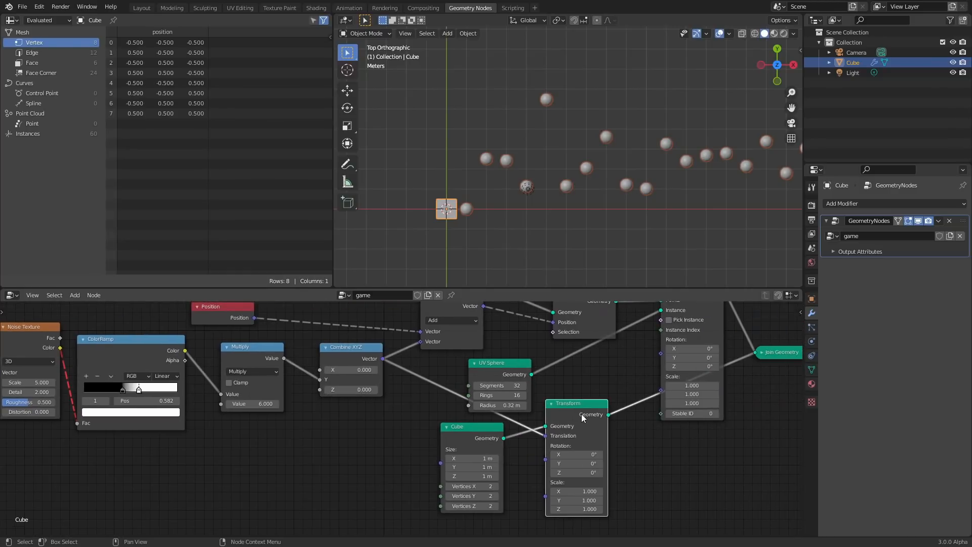
{"action": "key", "text": "ctrl+x"}
{"action": "middle_click_drag", "start_coordinate": [668, 375], "coordinate": [536, 408]}
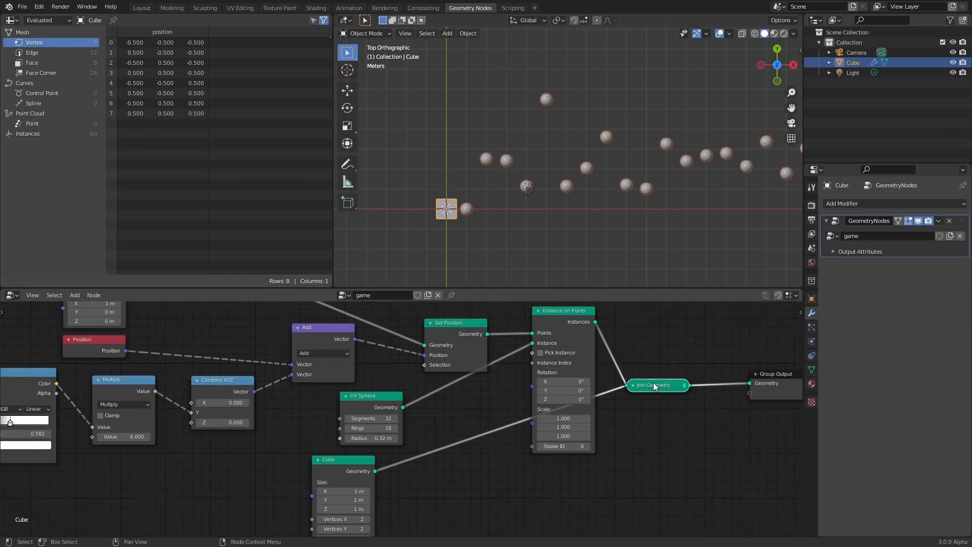
{"action": "key", "text": "ctrl+x"}
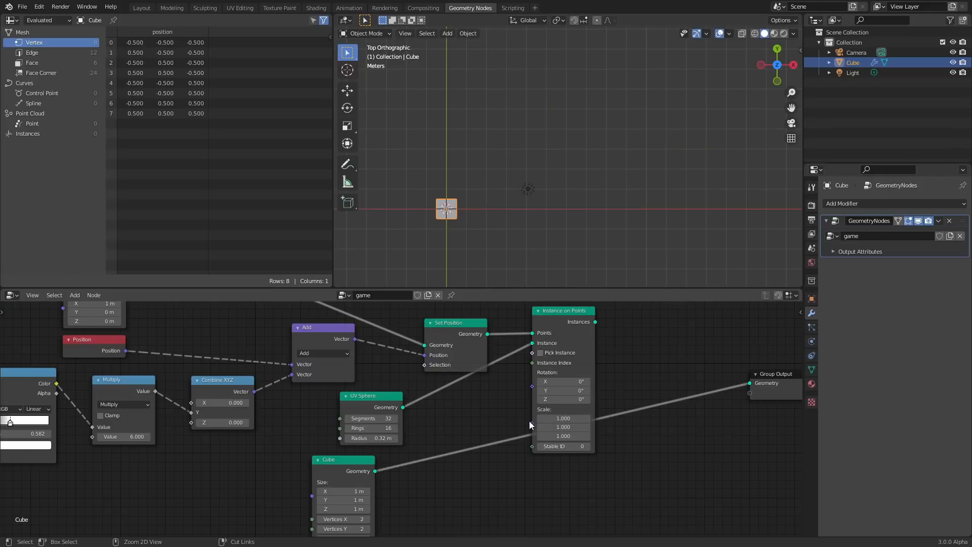
Link the sphere Instance on Points directly to the Group Output and delete the stray Viewer and Cube nodes
{"action": "left_click", "coordinate": [571, 311], "text": "ctrl+shift"}
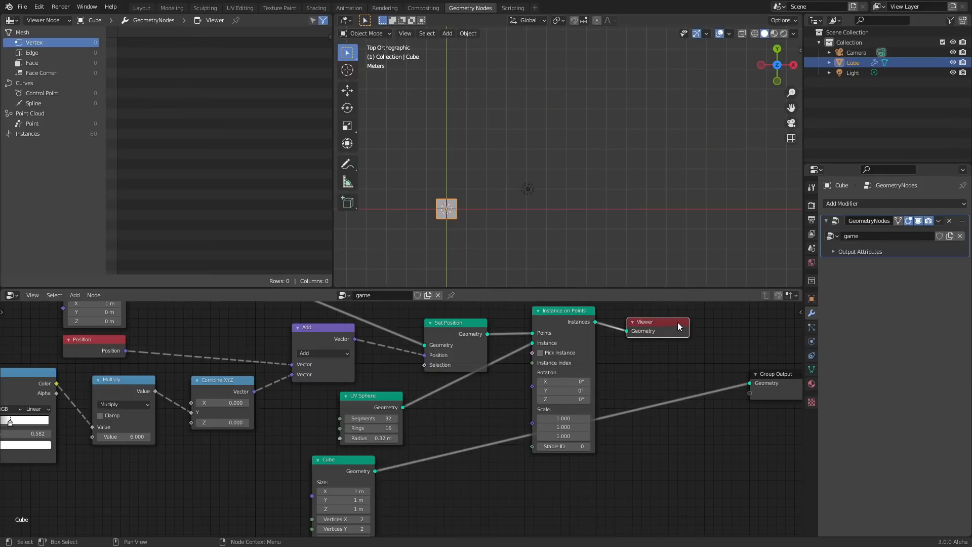
{"action": "key", "text": "x"}
{"action": "left_click_drag", "start_coordinate": [595, 322], "coordinate": [754, 385]}
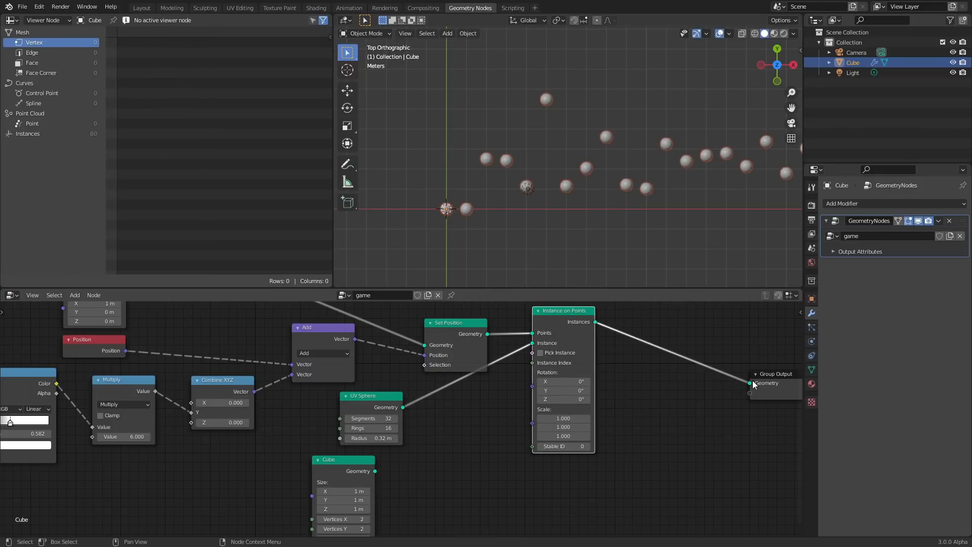
{"action": "middle_click_drag", "start_coordinate": [315, 415], "coordinate": [413, 358]}
{"action": "left_click", "coordinate": [433, 402]}
{"action": "key", "text": "x"}
Add an Index node and link it to the Vector input of the Noise Texture
{"action": "middle_click_drag", "start_coordinate": [305, 402], "coordinate": [695, 446]}
{"action": "scroll", "coordinate": [383, 403], "scroll_direction": "up", "scroll_amount": 5}
{"action": "middle_click_drag", "start_coordinate": [380, 402], "coordinate": [448, 419]}
{"action": "key", "text": "shift+a"}
{"action": "left_click", "coordinate": [350, 330]}
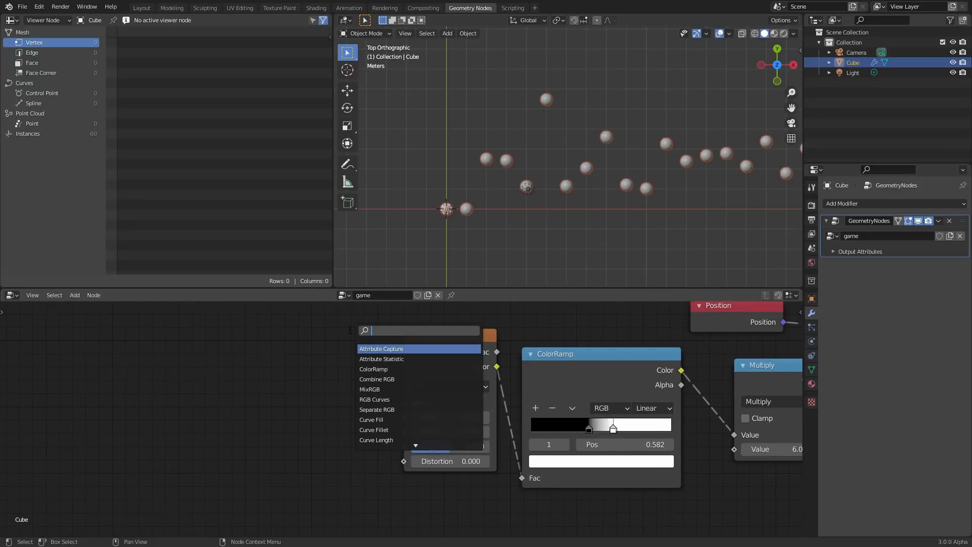
{"action": "type", "text": "ind"}
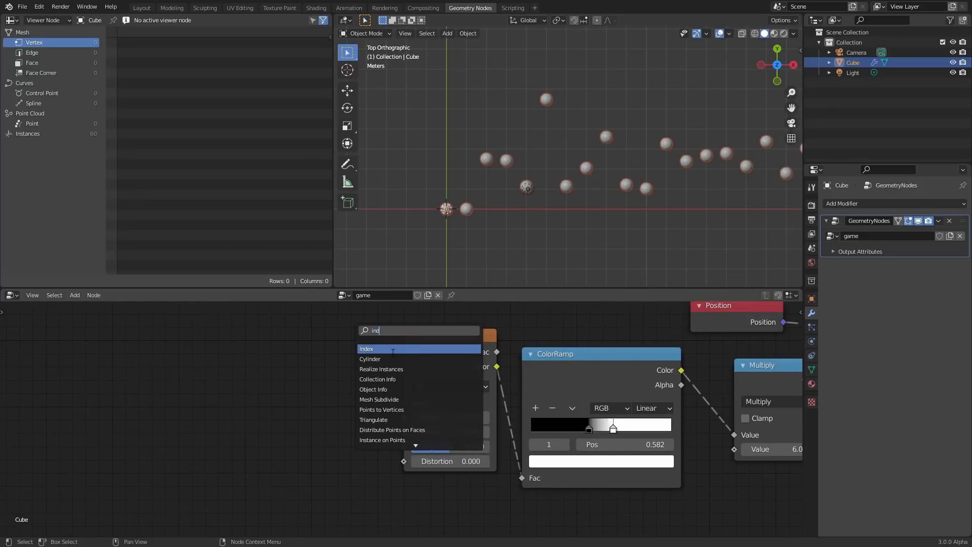
{"action": "left_click", "coordinate": [393, 350]}
{"action": "left_click", "coordinate": [258, 377]}
{"action": "left_click_drag", "start_coordinate": [304, 385], "coordinate": [404, 401]}
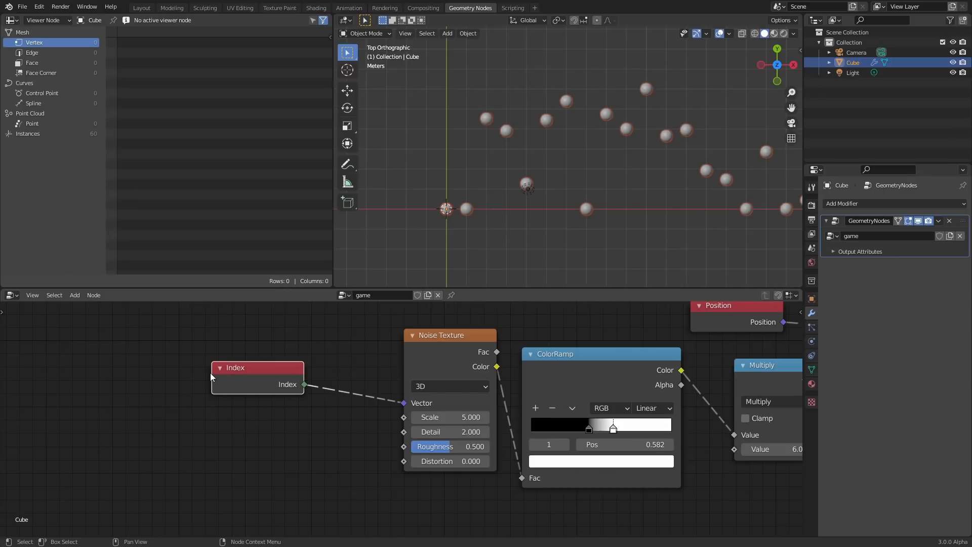
Move the UV Sphere beneath Set Position and place a duplicate of the Instance on Points node below the original
{"action": "scroll", "coordinate": [352, 385], "scroll_direction": "down", "scroll_amount": 9}
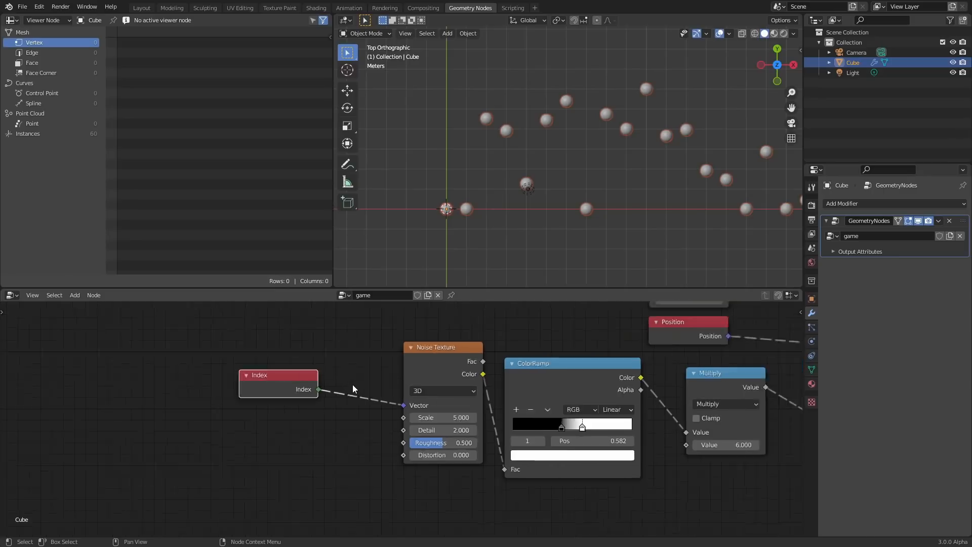
{"action": "middle_click_drag", "start_coordinate": [450, 373], "coordinate": [217, 341]}
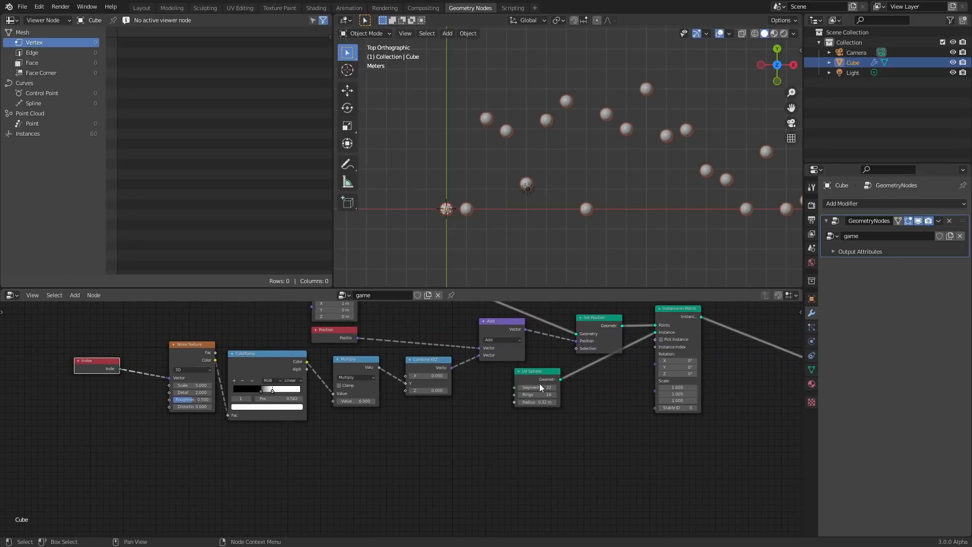
{"action": "left_click_drag", "start_coordinate": [528, 378], "coordinate": [585, 374]}
{"action": "middle_click_drag", "start_coordinate": [690, 298], "coordinate": [557, 317]}
{"action": "left_click", "coordinate": [557, 328]}
{"action": "key", "text": "shift+d"}
{"action": "left_click", "coordinate": [518, 449]}
Duplicate the Mesh Line node beside the copied Instance on Points and set the duplicate's Count to 1
{"action": "middle_click_drag", "start_coordinate": [520, 395], "coordinate": [563, 404]}
{"action": "scroll", "coordinate": [563, 405], "scroll_direction": "up", "scroll_amount": 2}
{"action": "middle_click_drag", "start_coordinate": [296, 346], "coordinate": [382, 431]}
{"action": "left_click_drag", "start_coordinate": [338, 379], "coordinate": [297, 357]}
{"action": "key", "text": "shift+d"}
{"action": "left_click", "coordinate": [425, 383]}
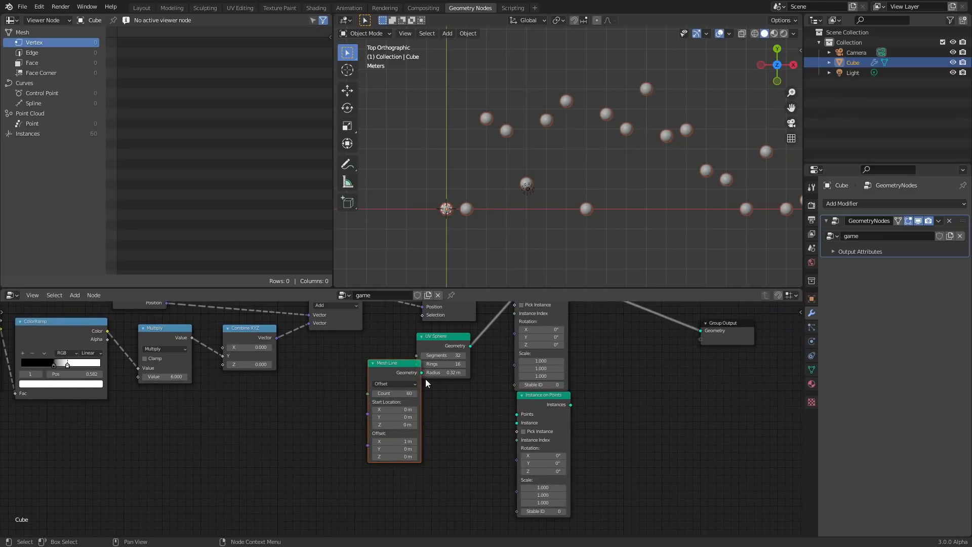
{"action": "left_click", "coordinate": [466, 421]}
{"action": "scroll", "coordinate": [466, 422], "scroll_direction": "up", "scroll_amount": 2}
{"action": "left_click", "coordinate": [459, 440]}
{"action": "type", "text": "1"}
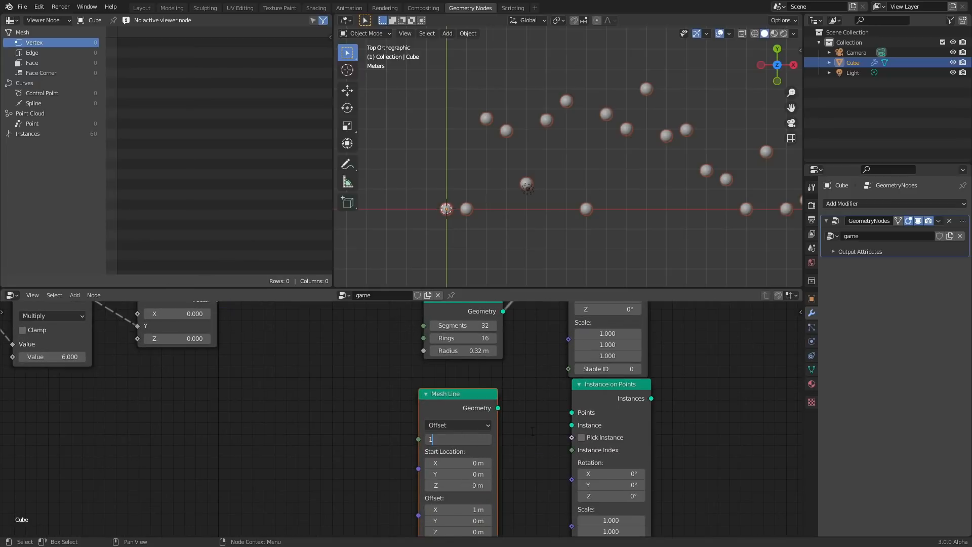
{"action": "key", "text": "Return"}
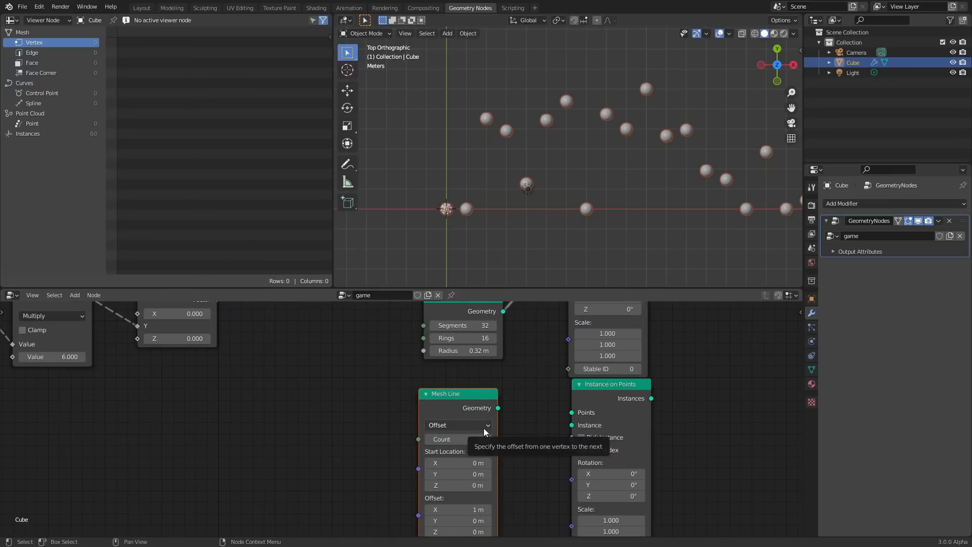
{"action": "scroll", "coordinate": [487, 398], "scroll_direction": "down", "scroll_amount": 2}
{"action": "middle_click_drag", "start_coordinate": [491, 397], "coordinate": [421, 441]}
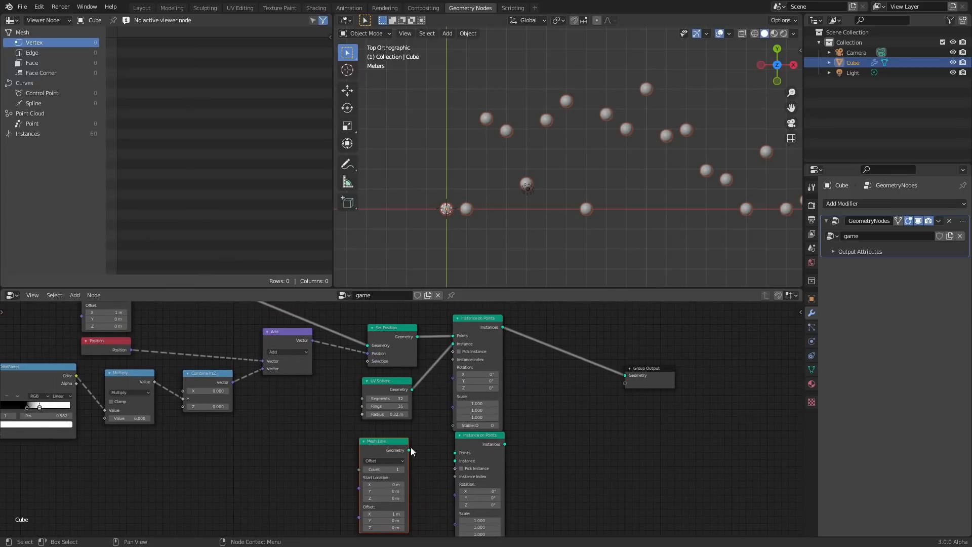
Try outputting the duplicated Mesh Line through the Group Output with a Count of 64, and undo the try
{"action": "left_click_drag", "start_coordinate": [409, 450], "coordinate": [625, 376]}
{"action": "left_click", "coordinate": [393, 471]}
{"action": "type", "text": "64"}
{"action": "key", "text": "Return"}
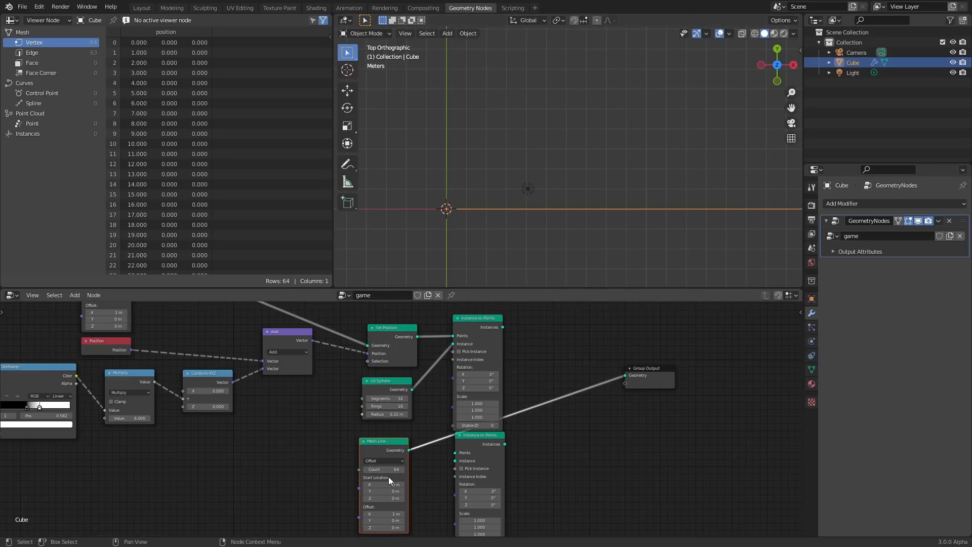
{"action": "key", "text": "ctrl+z"}
{"action": "key", "text": "ctrl+z"}
Link the duplicated Mesh Line to the Points input of the lower Instance on Points and space the two nodes apart
{"action": "middle_click_drag", "start_coordinate": [501, 416], "coordinate": [504, 411]}
{"action": "scroll", "coordinate": [420, 418], "scroll_direction": "up", "scroll_amount": 2}
{"action": "left_click_drag", "start_coordinate": [442, 413], "coordinate": [505, 416]}
{"action": "left_click_drag", "start_coordinate": [379, 406], "coordinate": [277, 402]}
Search the available nodes for a monkey primitive using "mon" and "suz"
{"action": "key", "text": "shift+a"}
{"action": "left_click", "coordinate": [424, 353]}
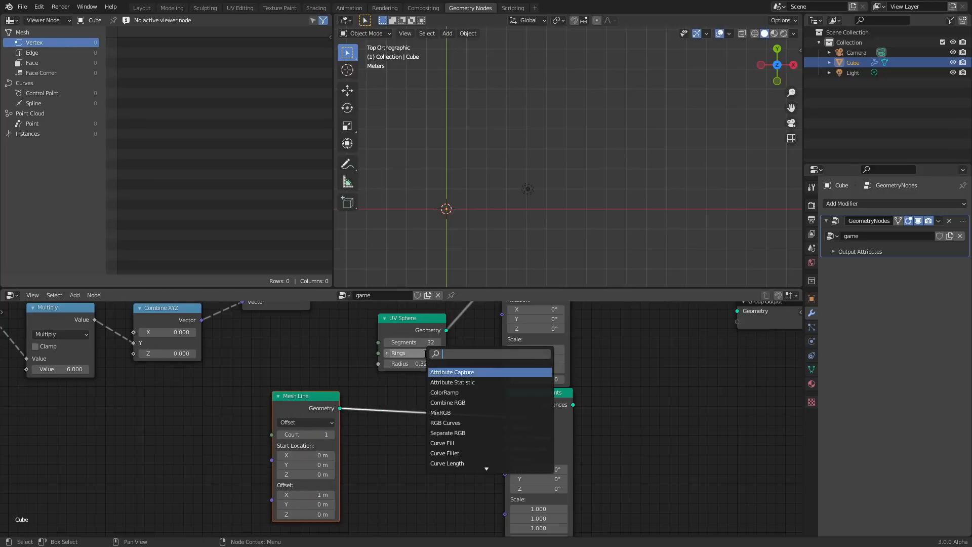
{"action": "type", "text": "mon"}
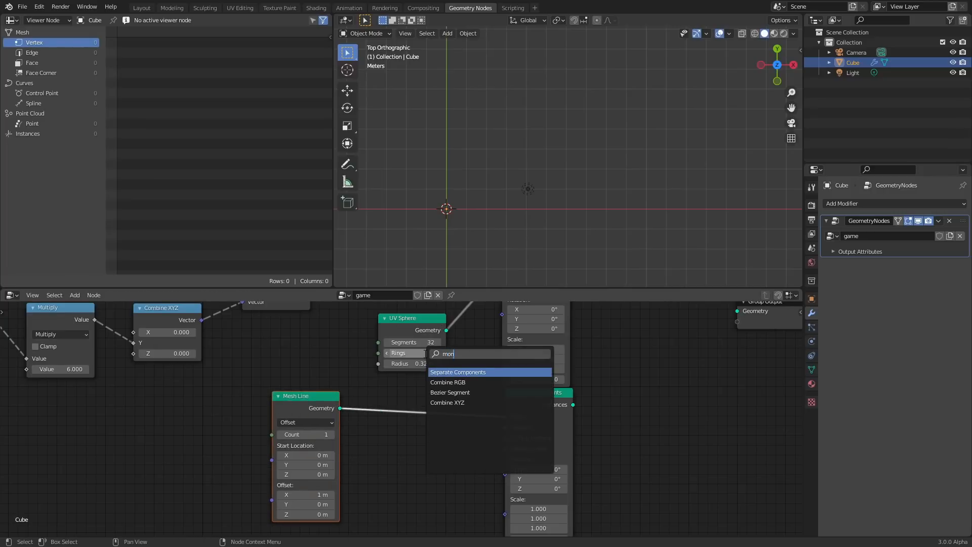
{"action": "key", "text": "BackSpace"}
{"action": "key", "text": "BackSpace"}
{"action": "type", "text": "suz"}
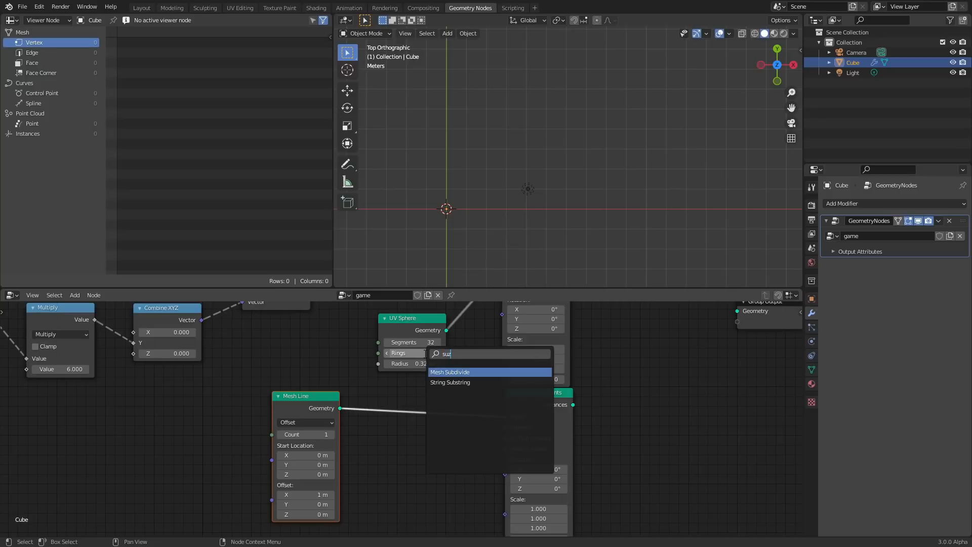
{"action": "key", "text": "BackSpace"}
{"action": "key", "text": "BackSpace"}
{"action": "key", "text": "BackSpace"}
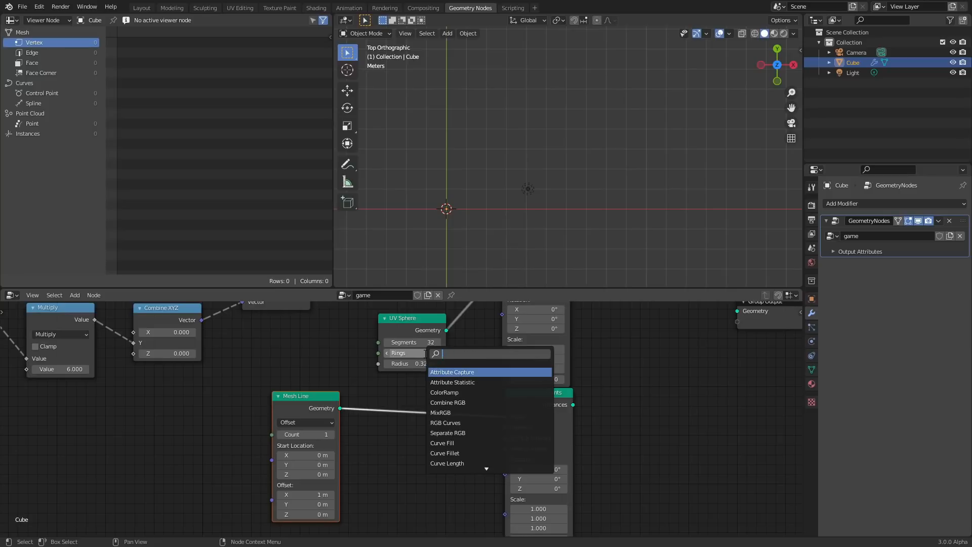
Add a Cube node and link it to the Instance input of the lower Instance on Points
{"action": "type", "text": "cube"}
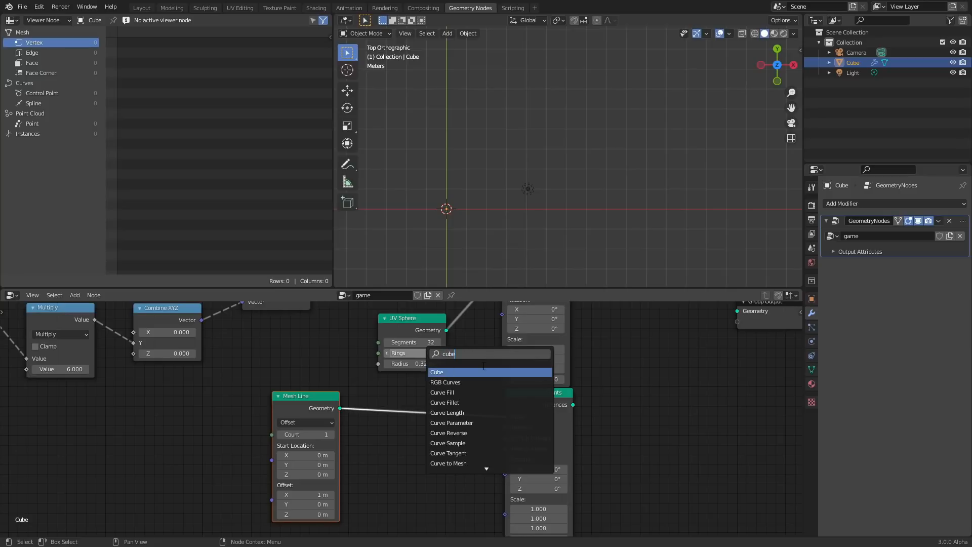
{"action": "left_click", "coordinate": [475, 373]}
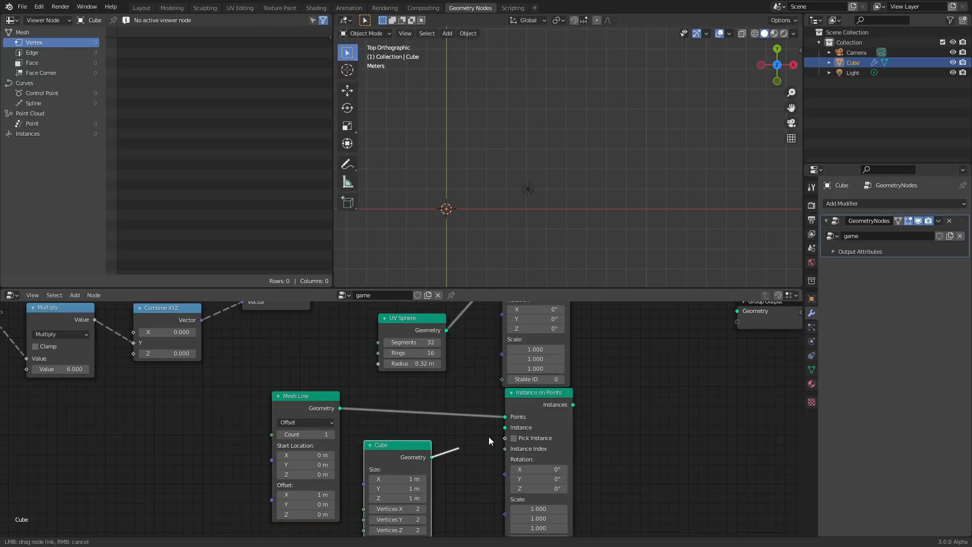
{"action": "left_click_drag", "start_coordinate": [517, 435], "coordinate": [506, 429]}
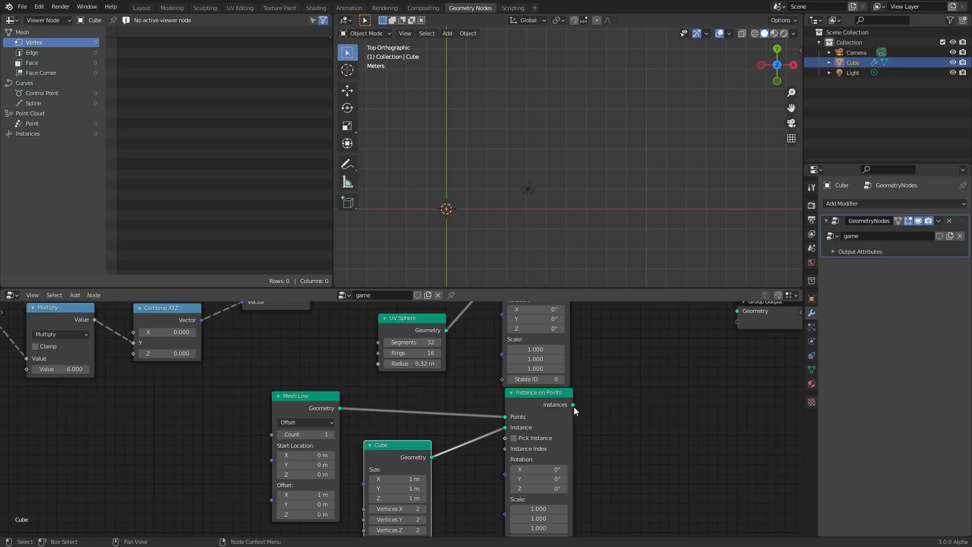
Link the lower Instance on Points to the Group Output to display the cube instance
{"action": "left_click_drag", "start_coordinate": [573, 405], "coordinate": [701, 384]}
{"action": "middle_click_drag", "start_coordinate": [701, 383], "coordinate": [572, 445]}
{"action": "left_click_drag", "start_coordinate": [445, 467], "coordinate": [608, 373]}
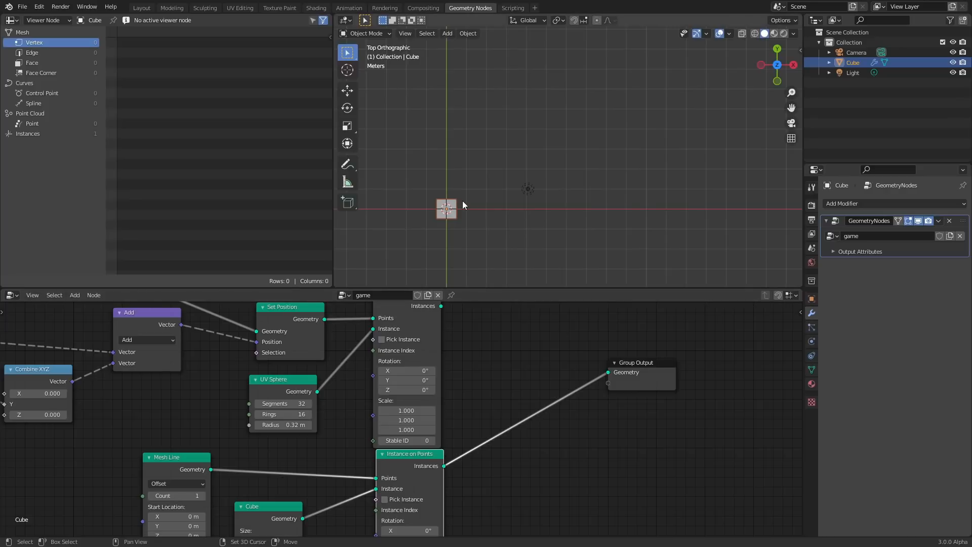
{"action": "middle_click_drag", "start_coordinate": [422, 227], "coordinate": [518, 187], "text": "shift"}
Merge the sphere and cube Instance on Points nodes through a Join Geometry node feeding the Group Output
{"action": "middle_click_drag", "start_coordinate": [193, 471], "coordinate": [285, 392]}
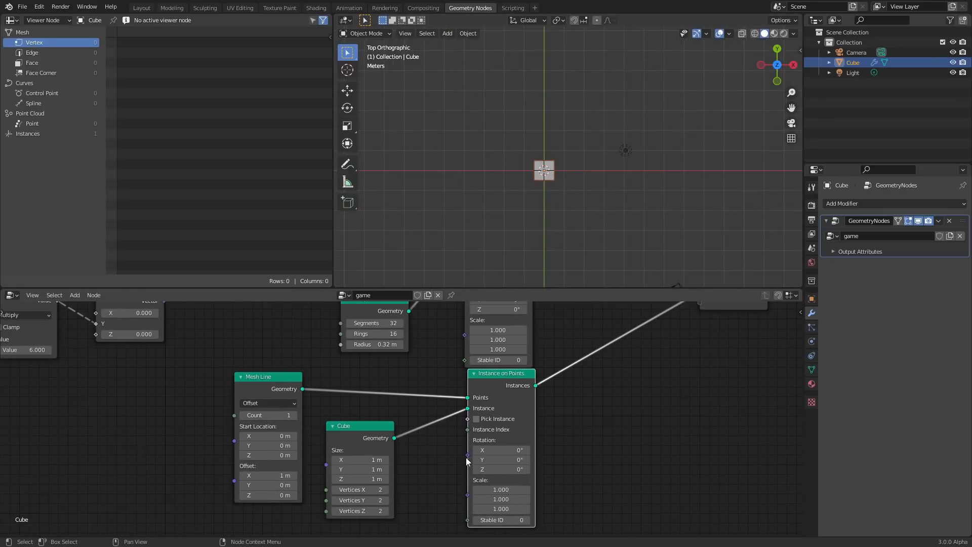
{"action": "middle_click_drag", "start_coordinate": [434, 443], "coordinate": [426, 481]}
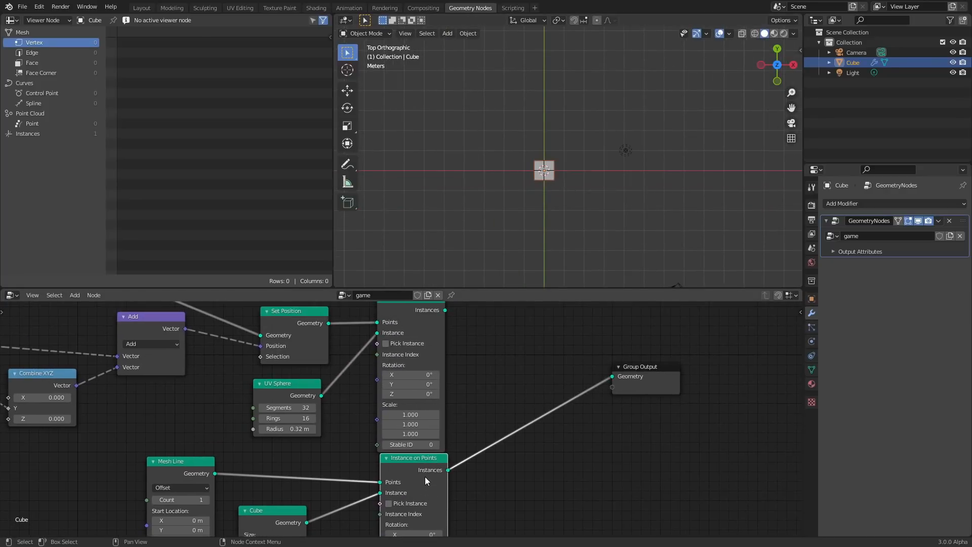
{"action": "right_click_drag", "start_coordinate": [433, 469], "coordinate": [438, 360], "text": "ctrl+alt"}
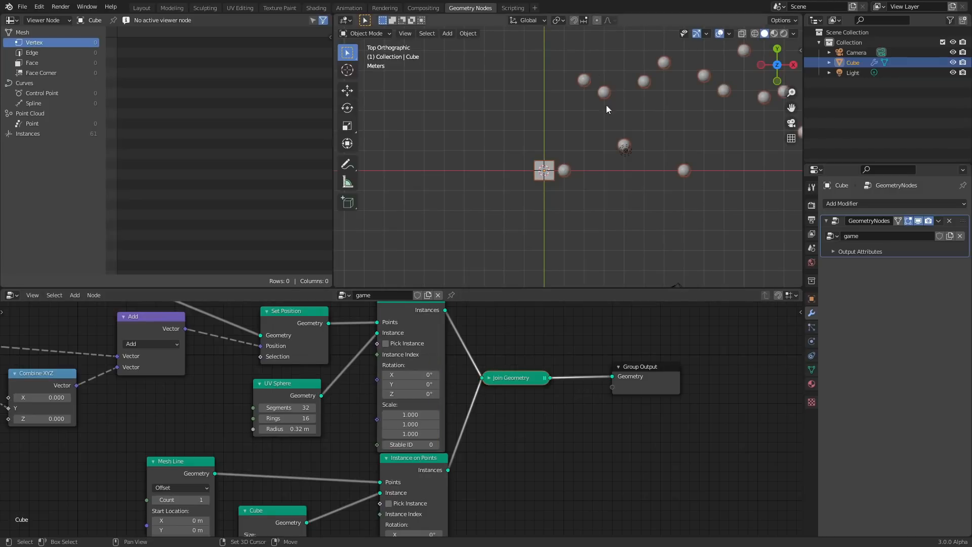
{"action": "middle_click_drag", "start_coordinate": [588, 128], "coordinate": [456, 193], "text": "shift"}
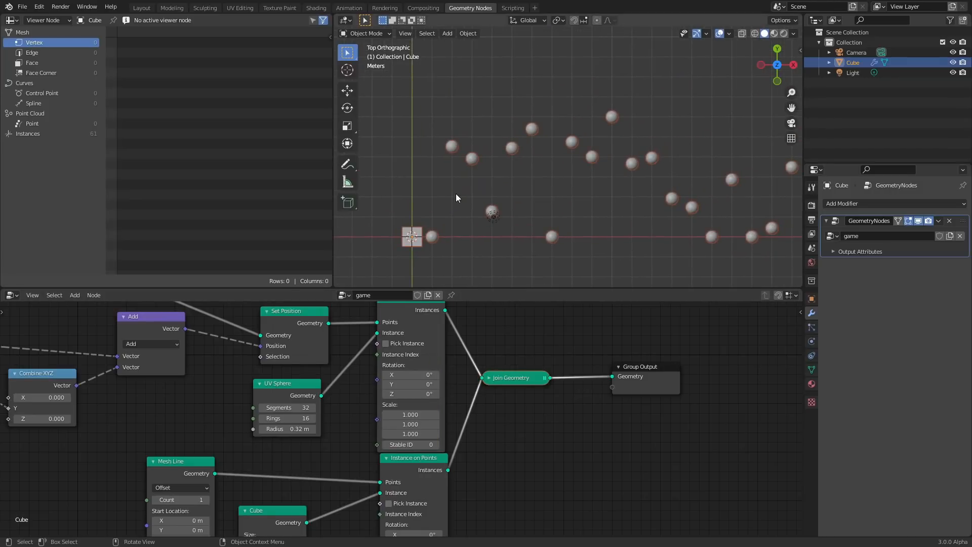
Move the Cube beneath the lower Mesh Line and insert a duplicated Set Position between that Mesh Line and Instance on Points
{"action": "middle_click_drag", "start_coordinate": [333, 384], "coordinate": [351, 533]}
{"action": "middle_click_drag", "start_coordinate": [451, 355], "coordinate": [439, 476]}
{"action": "scroll", "coordinate": [484, 439], "scroll_direction": "down", "scroll_amount": 3}
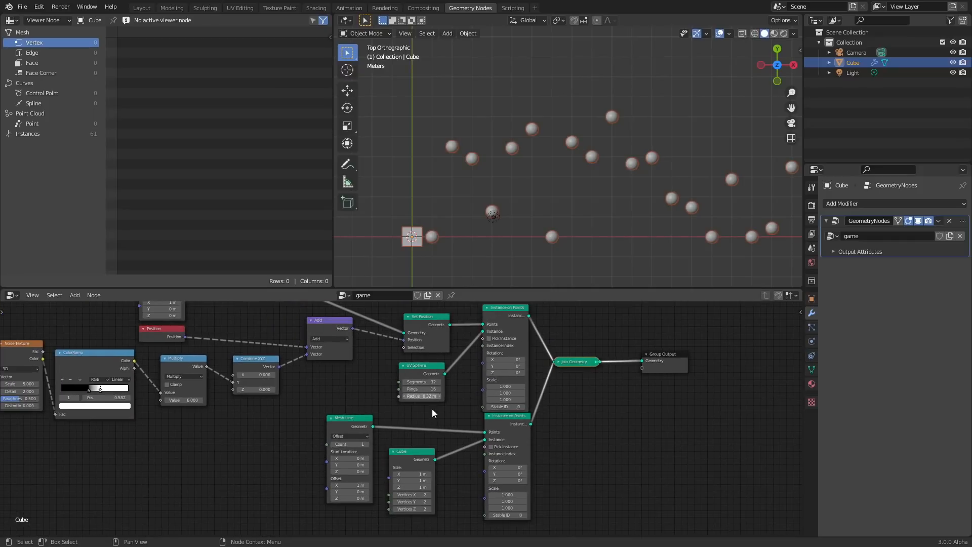
{"action": "left_click_drag", "start_coordinate": [417, 458], "coordinate": [342, 522]}
{"action": "left_click", "coordinate": [424, 317]}
{"action": "key", "text": "shift+d"}
{"action": "left_click", "coordinate": [431, 415]}
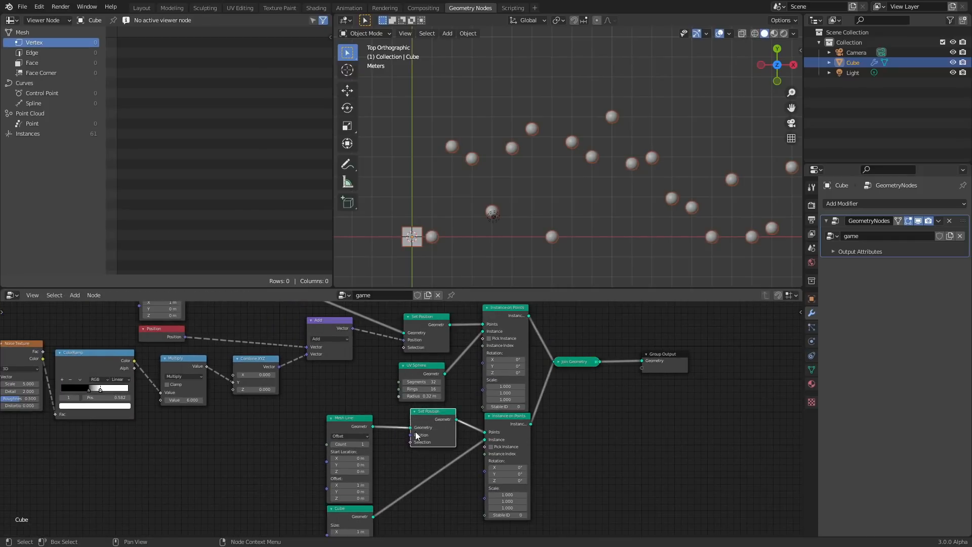
Try driving the lower Set Position's Position with the existing Combine XYZ vector, and cut that link
{"action": "scroll", "coordinate": [479, 407], "scroll_direction": "up", "scroll_amount": 2}
{"action": "scroll", "coordinate": [483, 406], "scroll_direction": "down", "scroll_amount": 2}
{"action": "middle_click_drag", "start_coordinate": [363, 394], "coordinate": [388, 384]}
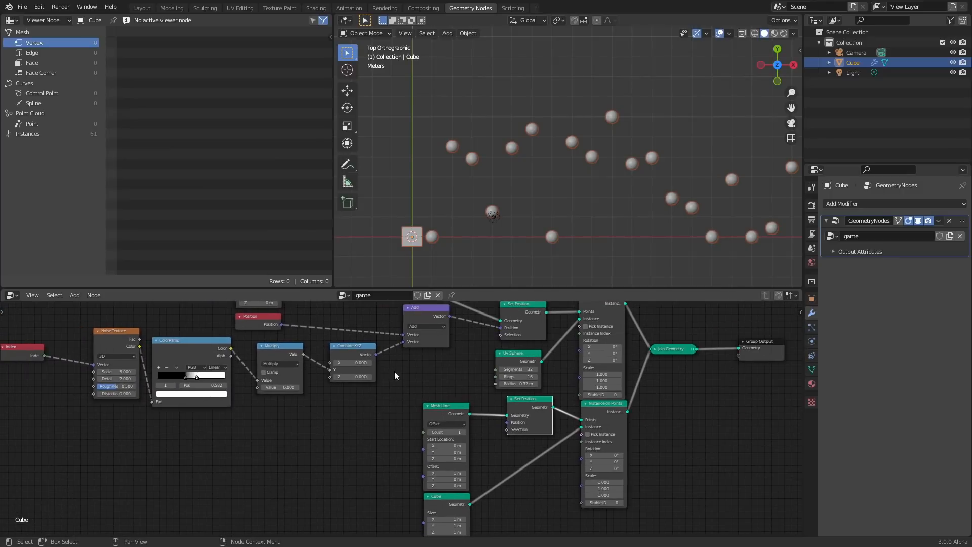
{"action": "left_click_drag", "start_coordinate": [376, 355], "coordinate": [511, 428]}
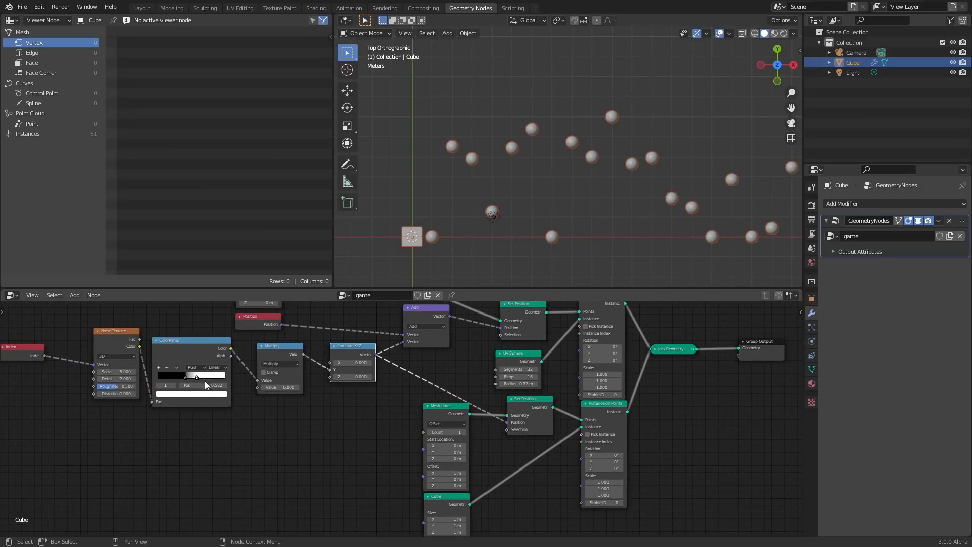
{"action": "middle_click_drag", "start_coordinate": [205, 385], "coordinate": [440, 397]}
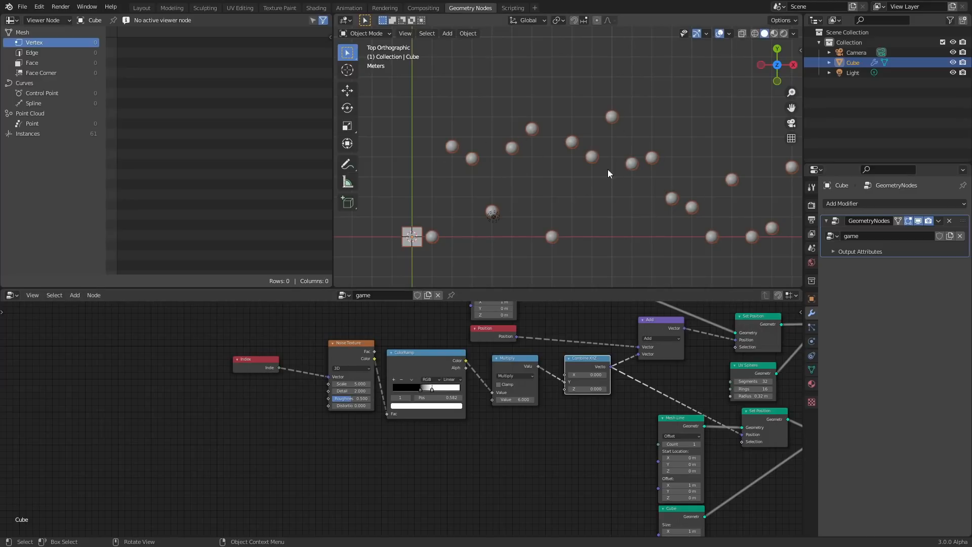
{"action": "middle_click_drag", "start_coordinate": [622, 398], "coordinate": [482, 391]}
{"action": "right_click_drag", "start_coordinate": [482, 390], "coordinate": [534, 358], "text": "ctrl"}
Duplicate the chain from Index to Combine XYZ below the original and link its vector to the lower Set Position's Position
{"action": "left_click_drag", "start_coordinate": [480, 396], "coordinate": [106, 350]}
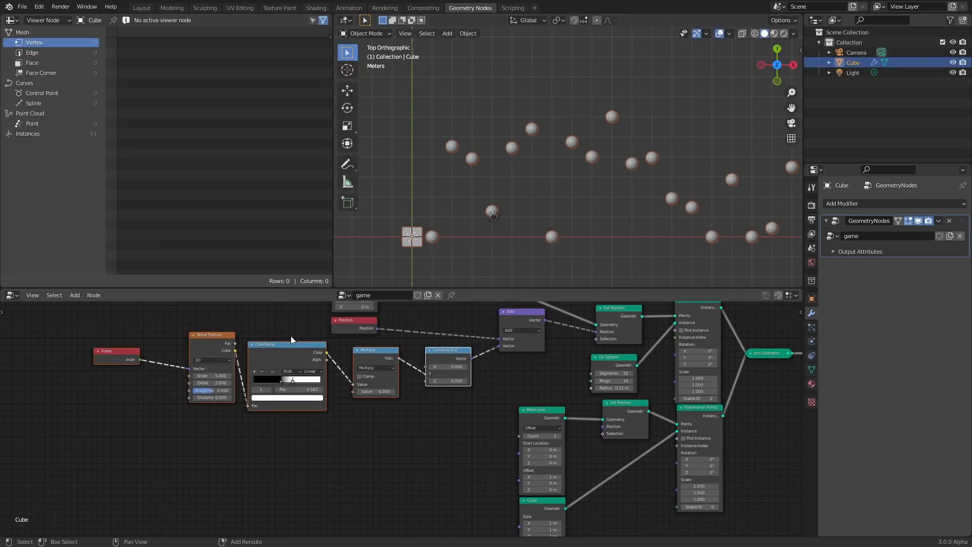
{"action": "key", "text": "shift+d"}
{"action": "left_click", "coordinate": [286, 414]}
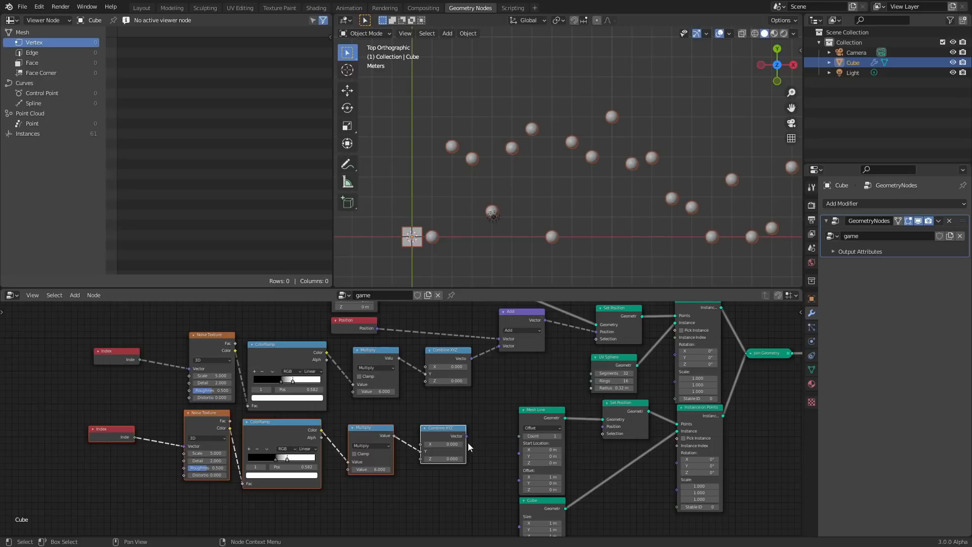
{"action": "left_click_drag", "start_coordinate": [466, 436], "coordinate": [606, 433]}
Move the duplicated Index away from the lower Noise Texture and insert an Add math node on the link between them
{"action": "middle_click_drag", "start_coordinate": [351, 438], "coordinate": [476, 404]}
{"action": "left_click_drag", "start_coordinate": [368, 369], "coordinate": [293, 387]}
{"action": "key", "text": "Escape"}
{"action": "key", "text": "Home"}
{"action": "left_click_drag", "start_coordinate": [205, 405], "coordinate": [586, 375]}
{"action": "left_click_drag", "start_coordinate": [585, 505], "coordinate": [163, 452]}
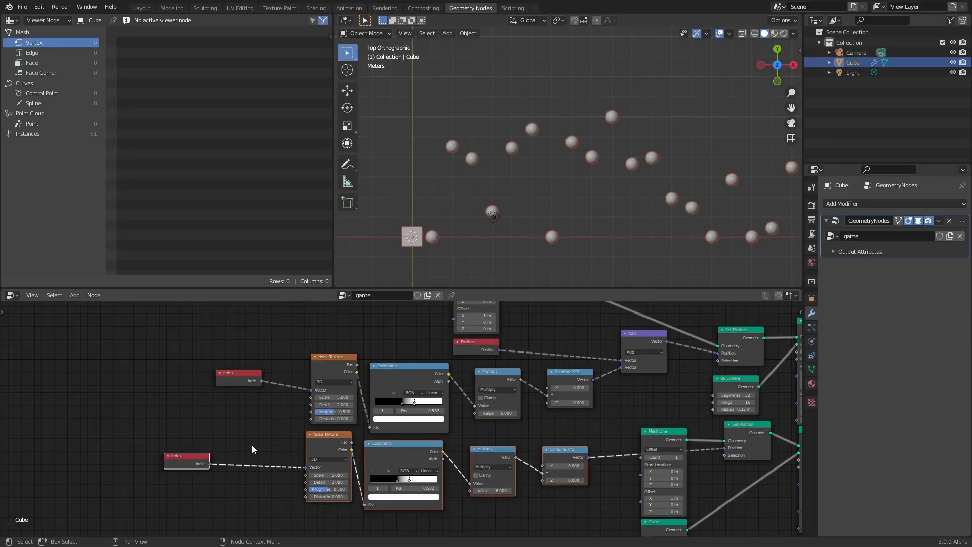
{"action": "key", "text": "shift+a"}
{"action": "left_click", "coordinate": [235, 348]}
{"action": "type", "text": "add"}
{"action": "key", "text": "Return"}
{"action": "left_click", "coordinate": [266, 451]}
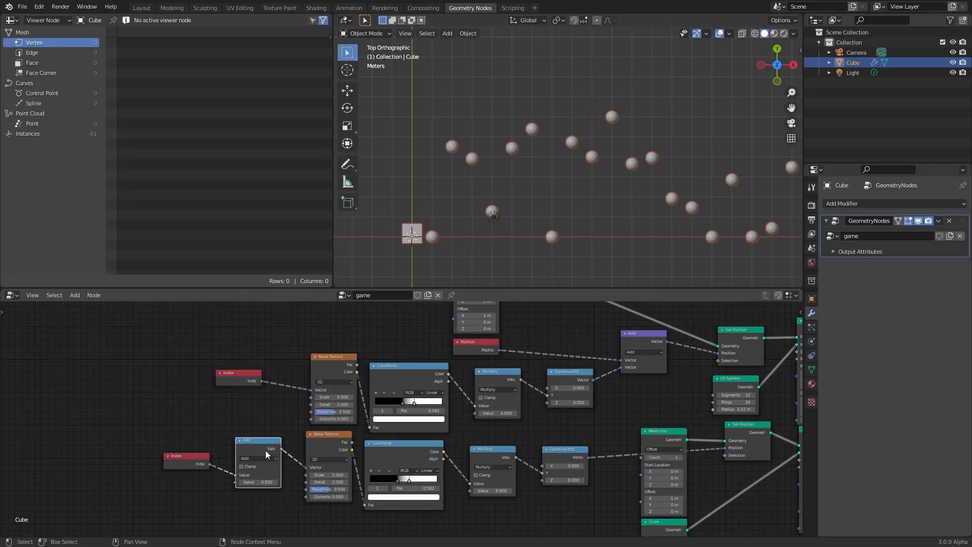
Reset the new Add node's second value to 0.000 and frame the cube closely in the viewport
{"action": "scroll", "coordinate": [337, 447], "scroll_direction": "up", "scroll_amount": 2}
{"action": "key", "text": "BackSpace"}
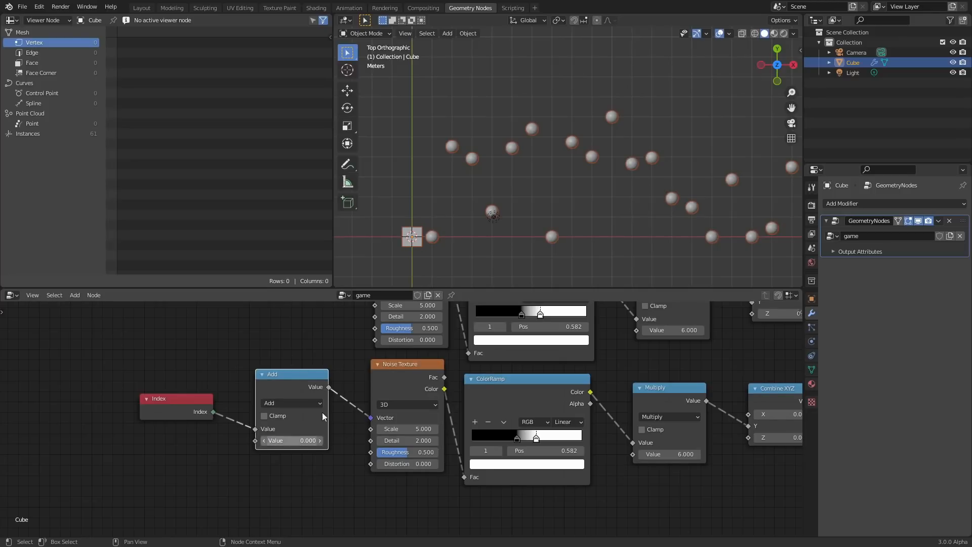
{"action": "scroll", "coordinate": [442, 245], "scroll_direction": "up", "scroll_amount": 2}
{"action": "middle_click_drag", "start_coordinate": [392, 239], "coordinate": [519, 179], "text": "shift"}
{"action": "scroll", "coordinate": [479, 202], "scroll_direction": "up", "scroll_amount": 2}
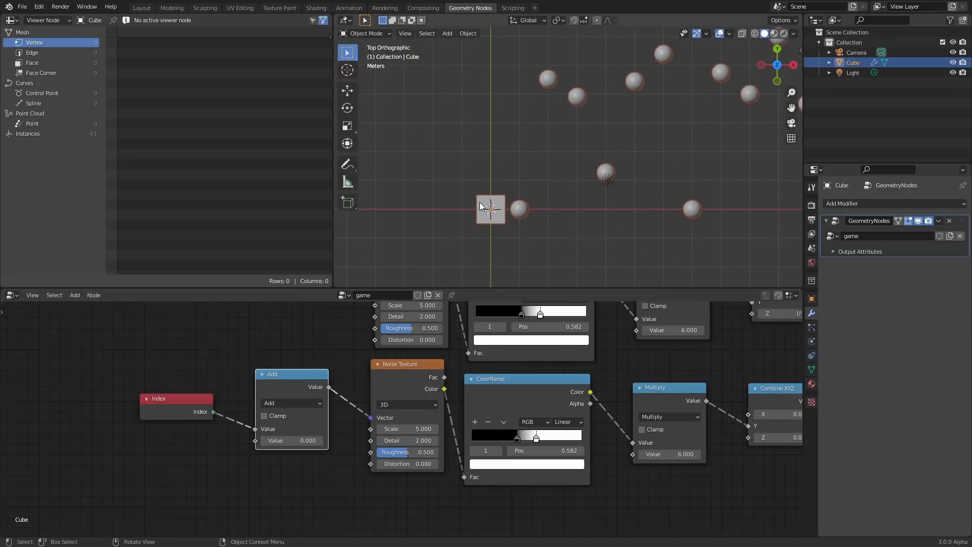
Try the second value of the lower Add node at 1, 2, 3 and 4, keeping the cube in view
{"action": "left_click_drag", "start_coordinate": [292, 444], "coordinate": [321, 458]}
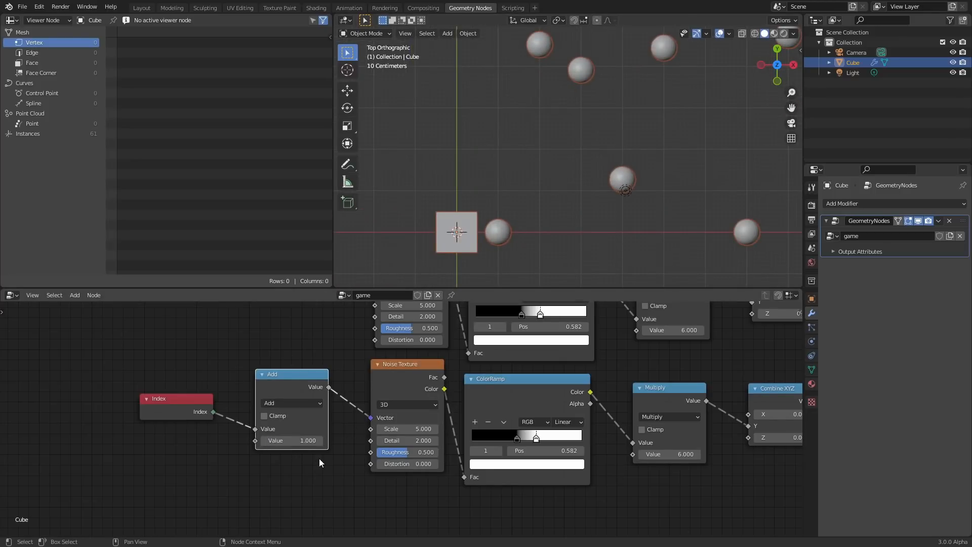
{"action": "left_click", "coordinate": [292, 441]}
{"action": "type", "text": "2"}
{"action": "key", "text": "Return"}
{"action": "middle_click_drag", "start_coordinate": [509, 143], "coordinate": [517, 213], "text": "shift"}
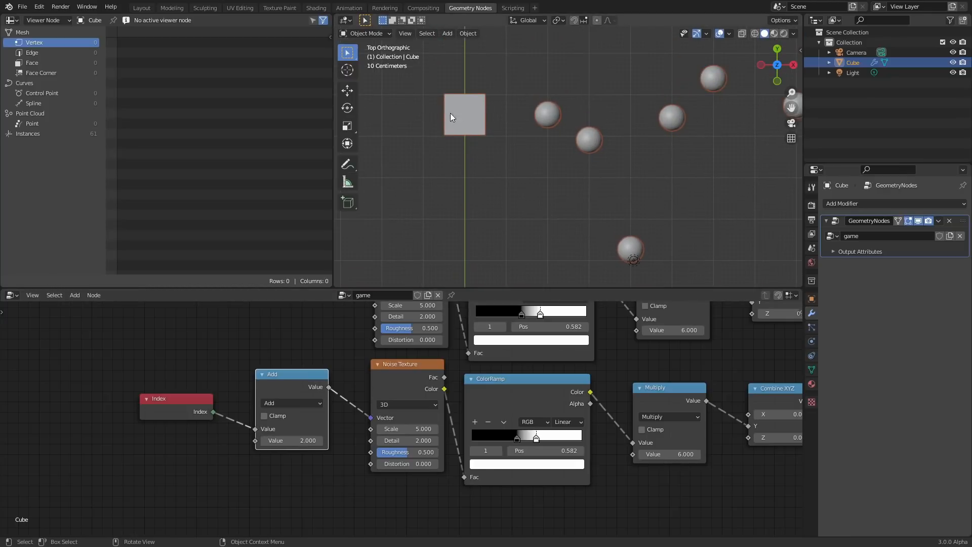
{"action": "left_click", "coordinate": [299, 441]}
{"action": "type", "text": "3"}
{"action": "key", "text": "Return"}
{"action": "left_click", "coordinate": [298, 441]}
{"action": "type", "text": "4"}
{"action": "key", "text": "Return"}
{"action": "scroll", "coordinate": [465, 223], "scroll_direction": "down", "scroll_amount": 5}
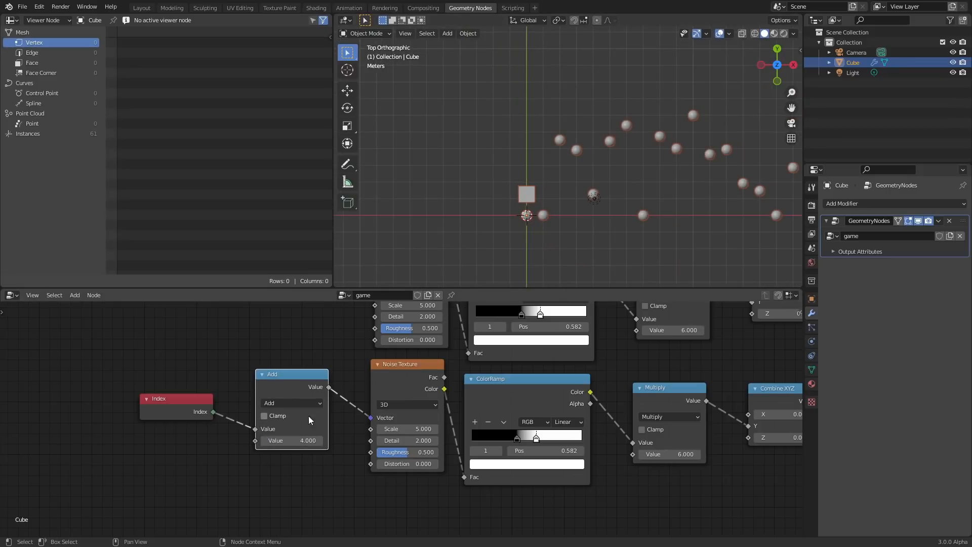
Try 5, 6 and 7 as the second value of the lower Add node
{"action": "left_click", "coordinate": [299, 441]}
{"action": "type", "text": "5"}
{"action": "key", "text": "Return"}
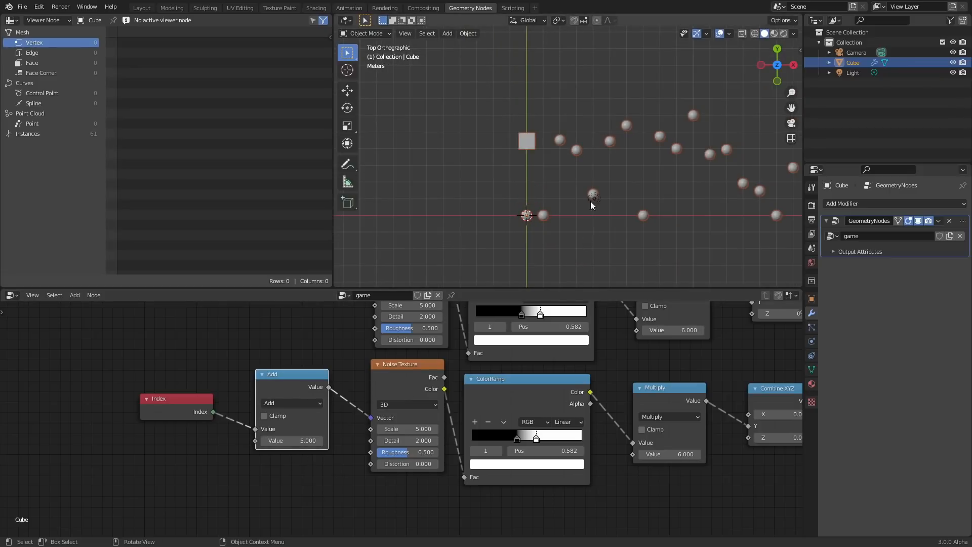
{"action": "left_click", "coordinate": [299, 441]}
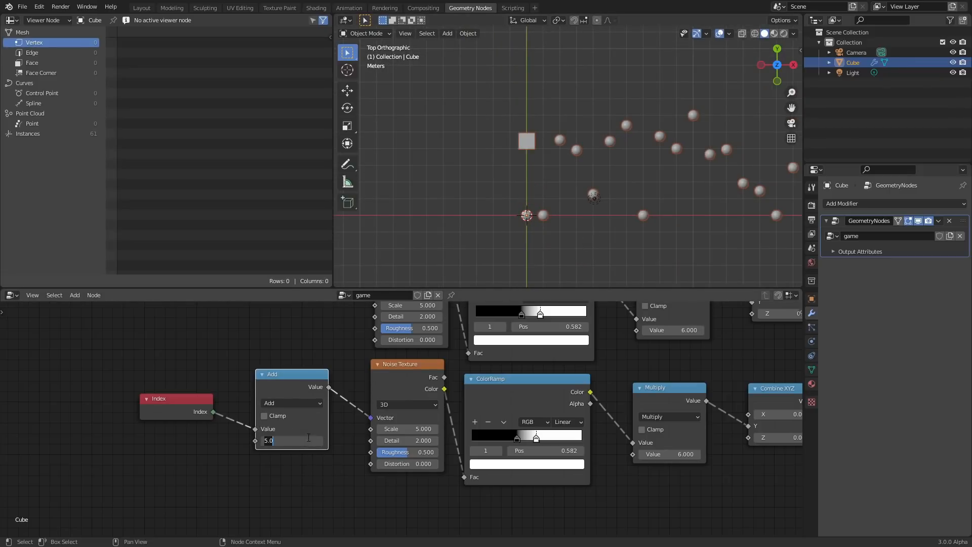
{"action": "type", "text": "6"}
{"action": "key", "text": "Return"}
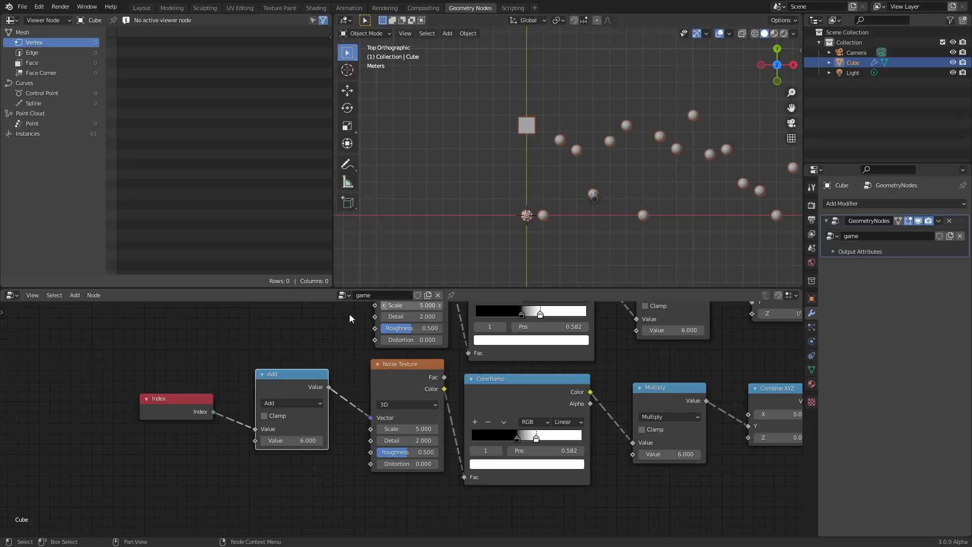
{"action": "left_click", "coordinate": [305, 440]}
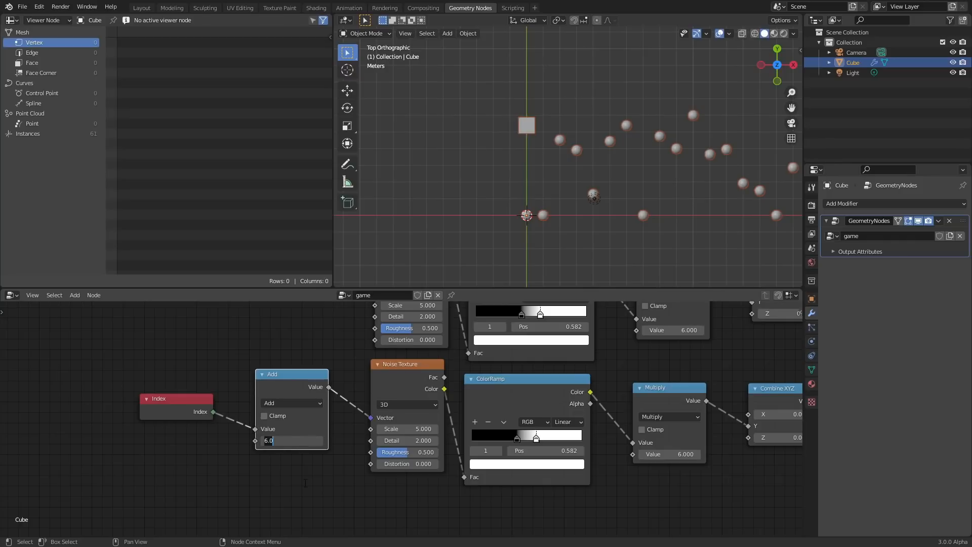
{"action": "key", "text": "ctrl+a"}
{"action": "type", "text": "7"}
{"action": "key", "text": "Return"}
Reset the lower Add node's second value to 0 and save the file
{"action": "double_click", "coordinate": [296, 442]}
{"action": "type", "text": "0"}
{"action": "key", "text": "Return"}
{"action": "left_click_drag", "start_coordinate": [295, 441], "coordinate": [392, 442], "text": "shift"}
{"action": "double_click", "coordinate": [295, 442]}
{"action": "type", "text": "0"}
{"action": "key", "text": "Return"}
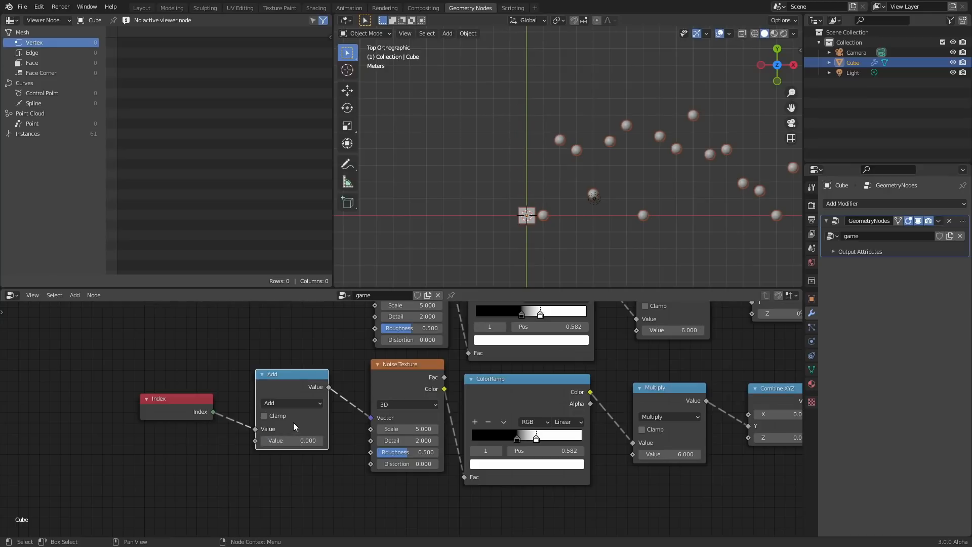
{"action": "scroll", "coordinate": [335, 349], "scroll_direction": "down", "scroll_amount": 2}
{"action": "key", "text": "ctrl+s"}
Duplicate the vector Add node and insert the copy on the link between Position and the original Add
{"action": "middle_click_drag", "start_coordinate": [336, 343], "coordinate": [314, 363]}
{"action": "middle_click_drag", "start_coordinate": [392, 341], "coordinate": [157, 467]}
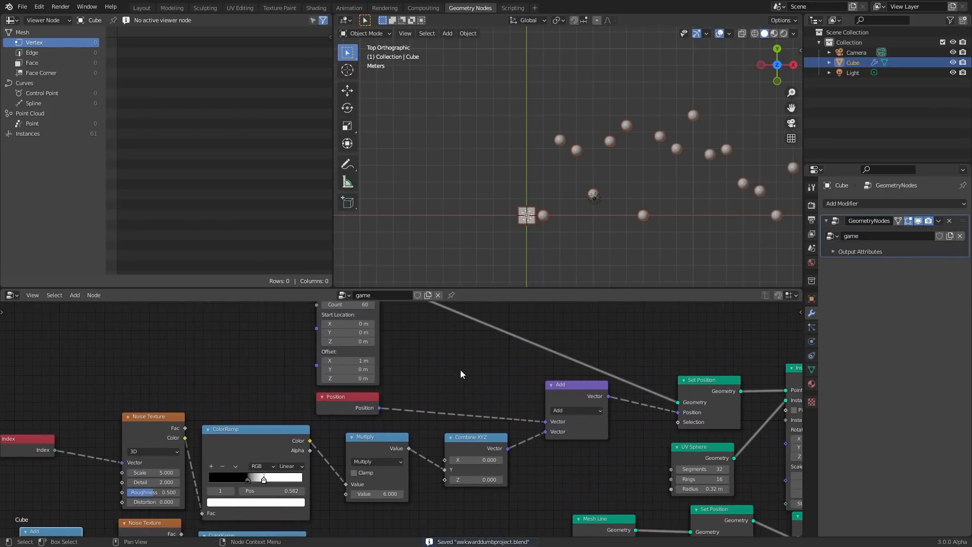
{"action": "left_click", "coordinate": [582, 389]}
{"action": "scroll", "coordinate": [628, 216], "scroll_direction": "down", "scroll_amount": 4}
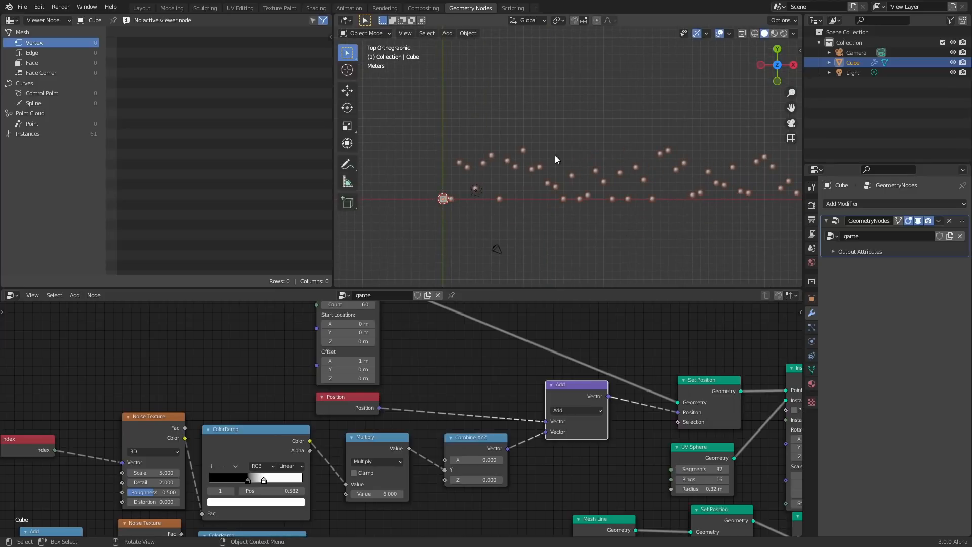
{"action": "scroll", "coordinate": [552, 387], "scroll_direction": "up", "scroll_amount": 2}
{"action": "left_click_drag", "start_coordinate": [638, 376], "coordinate": [647, 399]}
{"action": "key", "text": "shift+d"}
{"action": "left_click", "coordinate": [491, 327]}
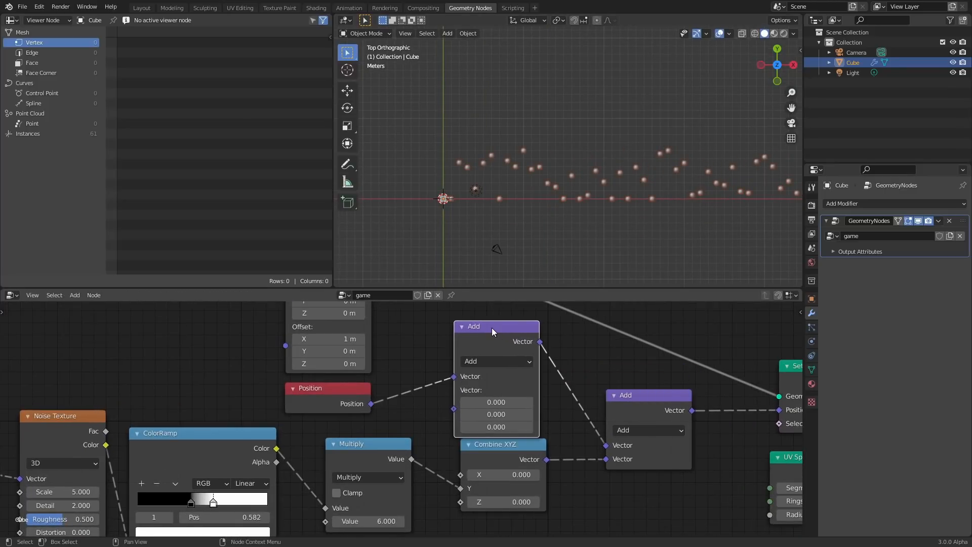
{"action": "middle_click_drag", "start_coordinate": [491, 327], "coordinate": [454, 355]}
{"action": "left_click_drag", "start_coordinate": [454, 355], "coordinate": [459, 353]}
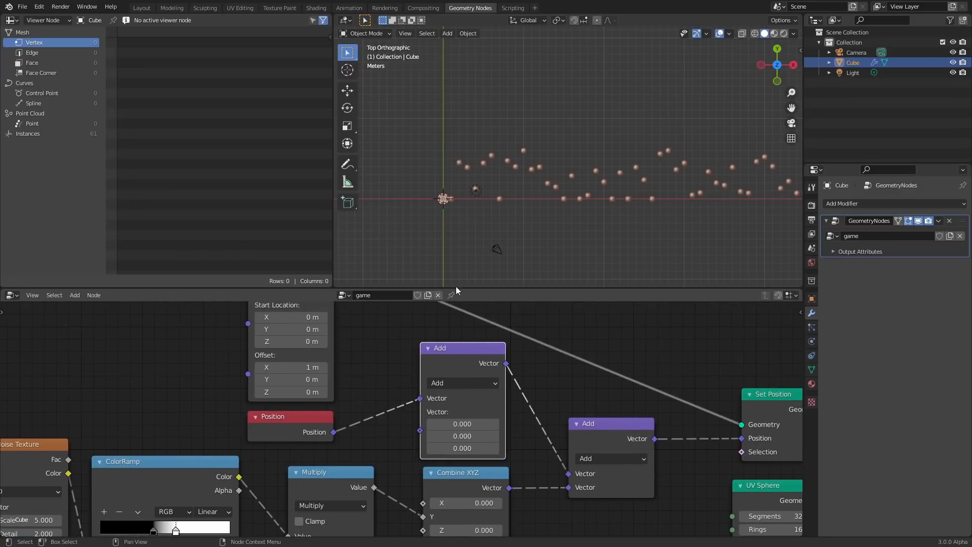
Try shifting the asteroids by about -5.74 in X with the new vector Add node, and undo it
{"action": "scroll", "coordinate": [527, 169], "scroll_direction": "up", "scroll_amount": 3}
{"action": "middle_click_drag", "start_coordinate": [523, 166], "coordinate": [612, 142], "text": "shift"}
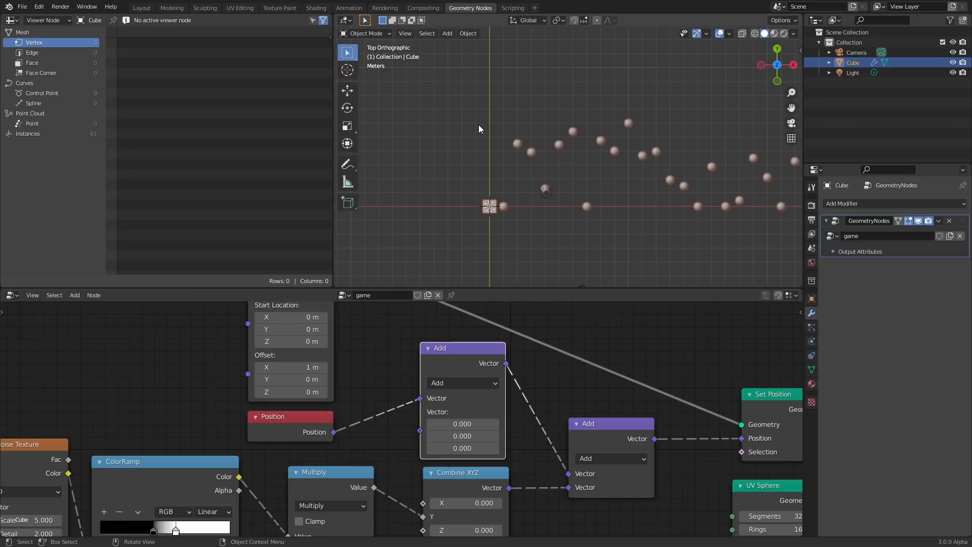
{"action": "scroll", "coordinate": [560, 156], "scroll_direction": "up", "scroll_amount": 1}
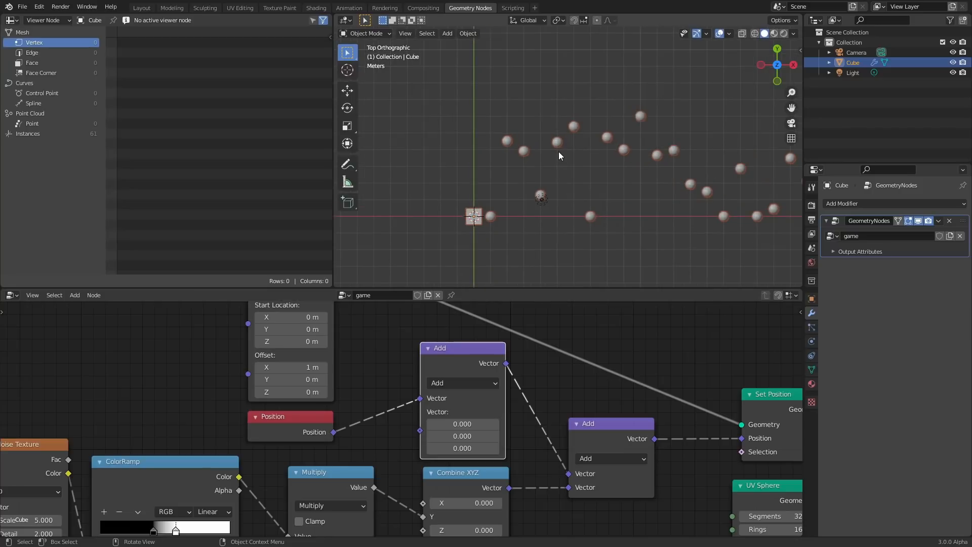
{"action": "mouse_move", "coordinate": [578, 150]}
{"action": "middle_mouse_down", "text": "shift"}
{"action": "mouse_move", "coordinate": [525, 163]}
{"action": "mouse_move", "coordinate": [573, 155]}
{"action": "middle_mouse_up", "text": "shift"}
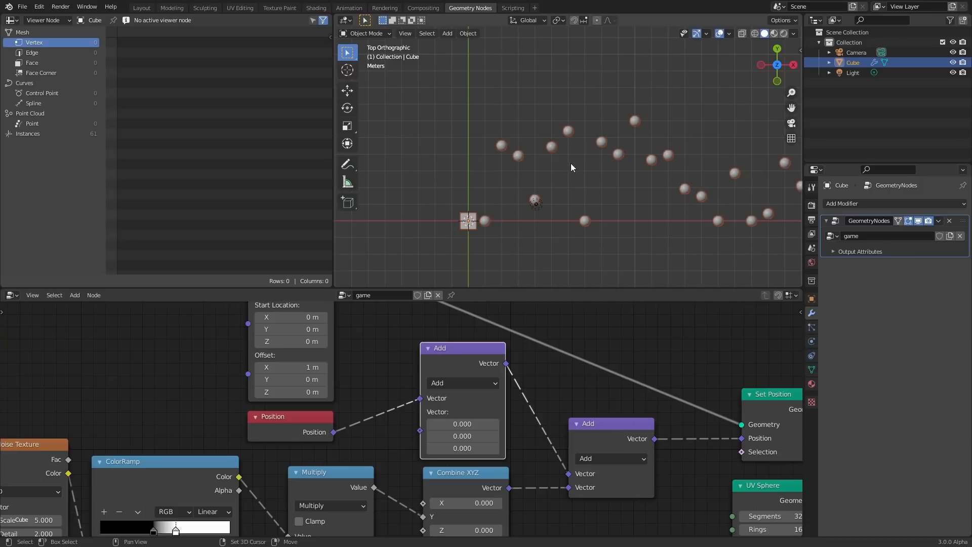
{"action": "middle_click_drag", "start_coordinate": [571, 170], "coordinate": [587, 138], "text": "shift"}
{"action": "scroll", "coordinate": [530, 143], "scroll_direction": "up", "scroll_amount": 1}
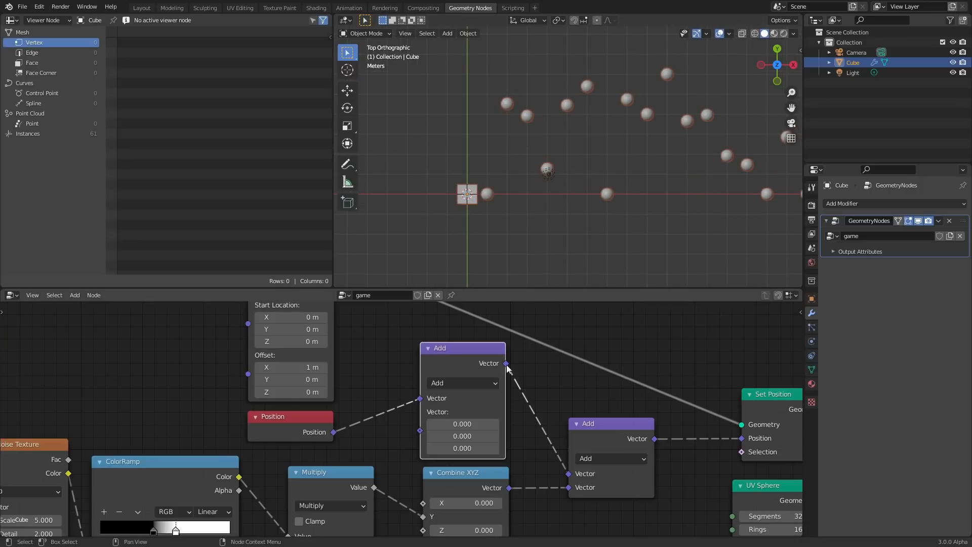
{"action": "scroll", "coordinate": [457, 398], "scroll_direction": "down", "scroll_amount": 3}
{"action": "left_click_drag", "start_coordinate": [446, 421], "coordinate": [375, 421]}
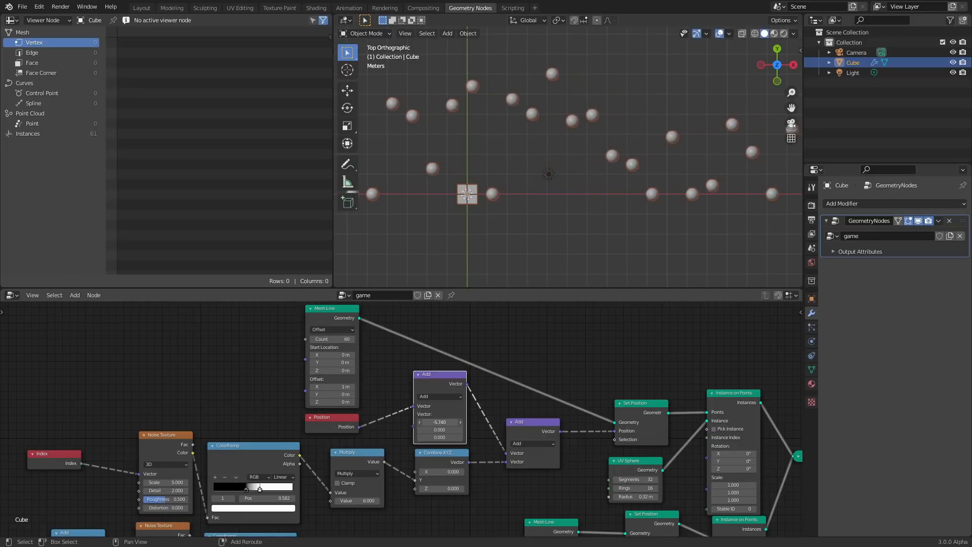
{"action": "scroll", "coordinate": [402, 417], "scroll_direction": "up", "scroll_amount": 2}
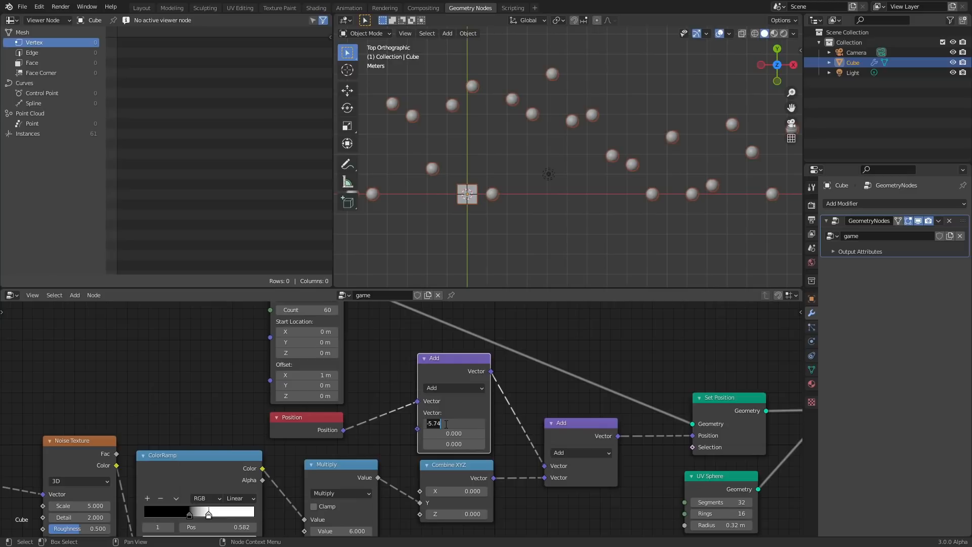
{"action": "key", "text": "ctrl+z"}
Move the Mesh Line node aside, add a Combine XYZ node and link its vector to the new Add node's second vector
{"action": "middle_click_drag", "start_coordinate": [424, 381], "coordinate": [471, 428]}
{"action": "left_click_drag", "start_coordinate": [354, 371], "coordinate": [489, 333]}
{"action": "key", "text": "shift+a"}
{"action": "left_click", "coordinate": [342, 333]}
{"action": "type", "text": "combine"}
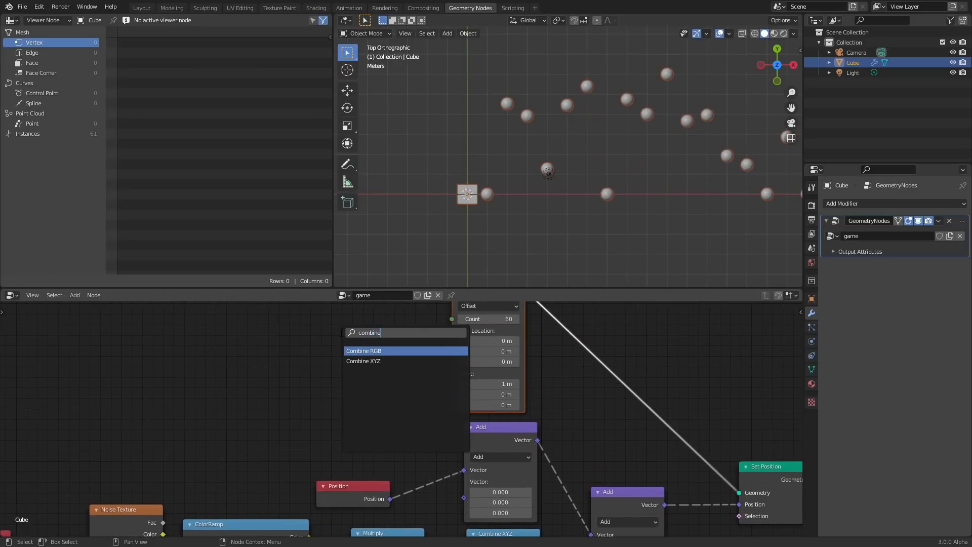
{"action": "key", "text": "Down"}
{"action": "key", "text": "Return"}
{"action": "left_click", "coordinate": [304, 382]}
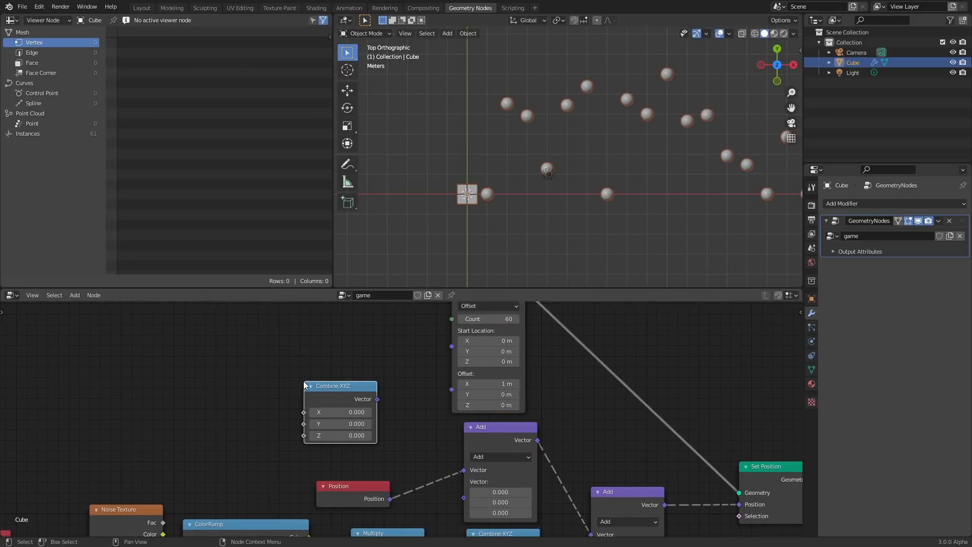
{"action": "left_click_drag", "start_coordinate": [376, 399], "coordinate": [464, 498]}
{"action": "mouse_move", "coordinate": [329, 410]}
{"action": "left_mouse_down"}
{"action": "mouse_move", "coordinate": [368, 410]}
{"action": "mouse_move", "coordinate": [319, 409]}
{"action": "left_mouse_up"}
{"action": "right_click", "coordinate": [319, 410]}
Add a Math node beside the new Combine XYZ and drive its first value with #frame
{"action": "middle_click_drag", "start_coordinate": [243, 408], "coordinate": [374, 423]}
{"action": "key", "text": "shift+a"}
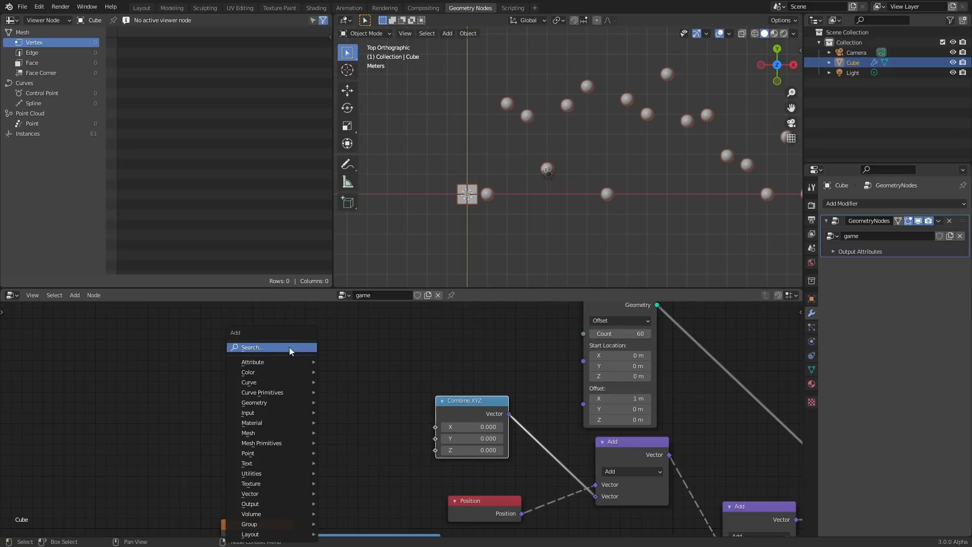
{"action": "type", "text": "mat"}
{"action": "key", "text": "Return"}
{"action": "left_click", "coordinate": [313, 403]}
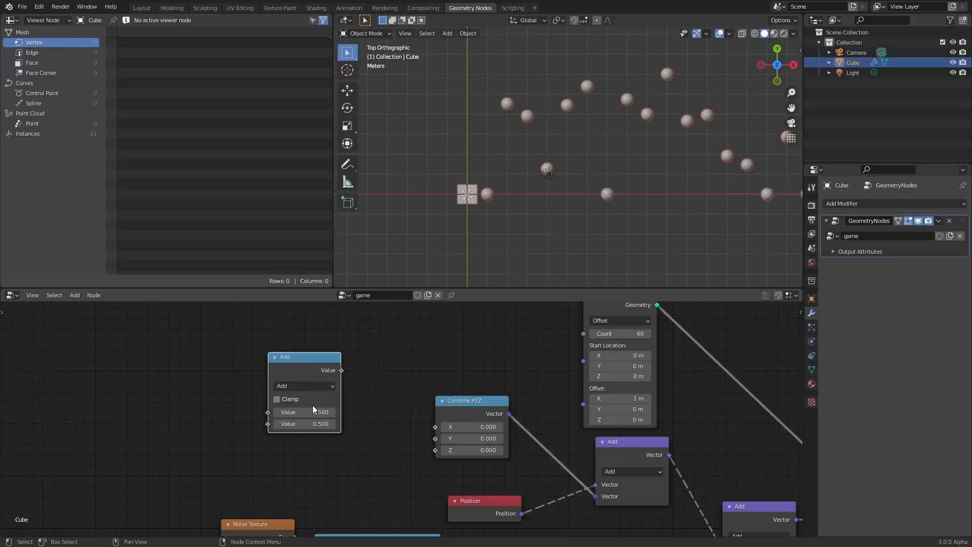
{"action": "left_click", "coordinate": [300, 423]}
{"action": "left_click", "coordinate": [288, 412]}
{"action": "type", "text": "#frame"}
{"action": "key", "text": "Return"}
{"action": "key", "text": "Return"}
Set the frame-driven Math node to Divide by 20 and link its value to the Combine XYZ's X
{"action": "left_click", "coordinate": [300, 386]}
{"action": "left_click", "coordinate": [300, 394]}
{"action": "left_click", "coordinate": [304, 424]}
{"action": "type", "text": "20"}
{"action": "key", "text": "Return"}
{"action": "left_click_drag", "start_coordinate": [341, 370], "coordinate": [435, 427]}
Play the animation and set the Divide node's second value to -20 to reverse the asteroids' direction
{"action": "key", "text": "space"}
{"action": "scroll", "coordinate": [545, 193], "scroll_direction": "down", "scroll_amount": 5}
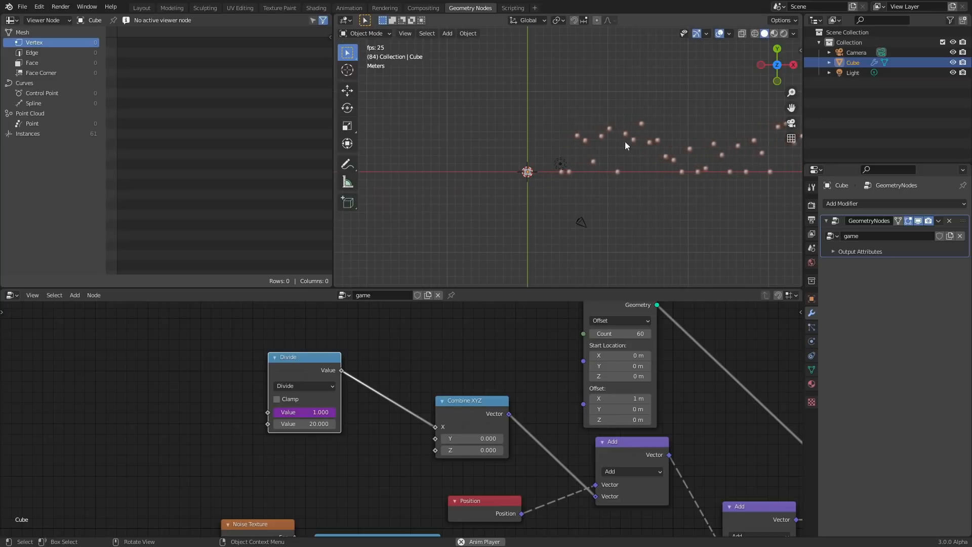
{"action": "double_click", "coordinate": [300, 424]}
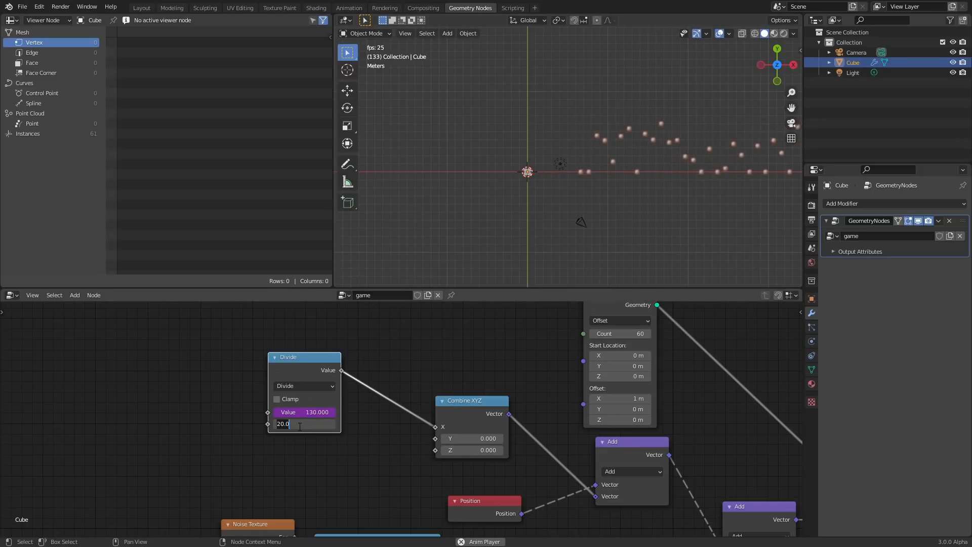
{"action": "type", "text": "-20"}
{"action": "key", "text": "Return"}
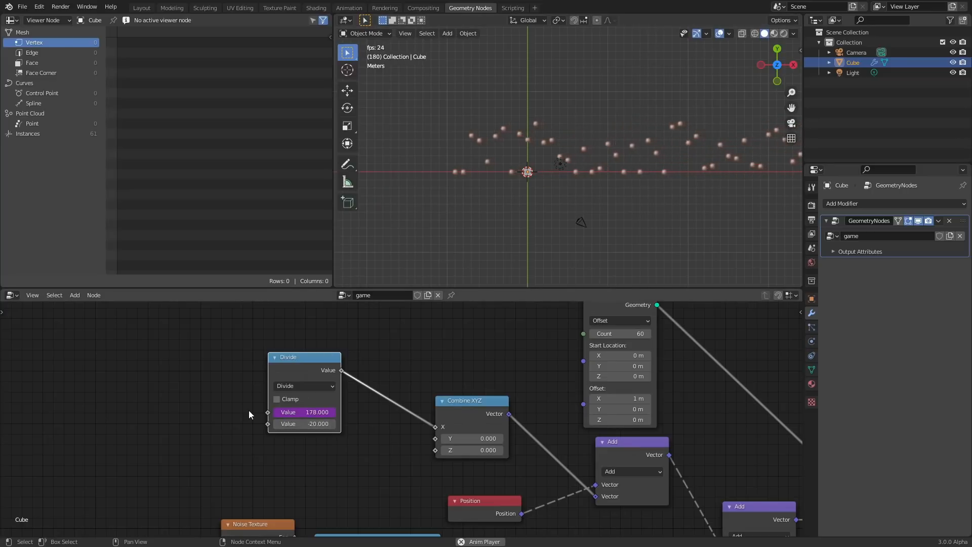
{"action": "scroll", "coordinate": [539, 135], "scroll_direction": "up", "scroll_amount": 4}
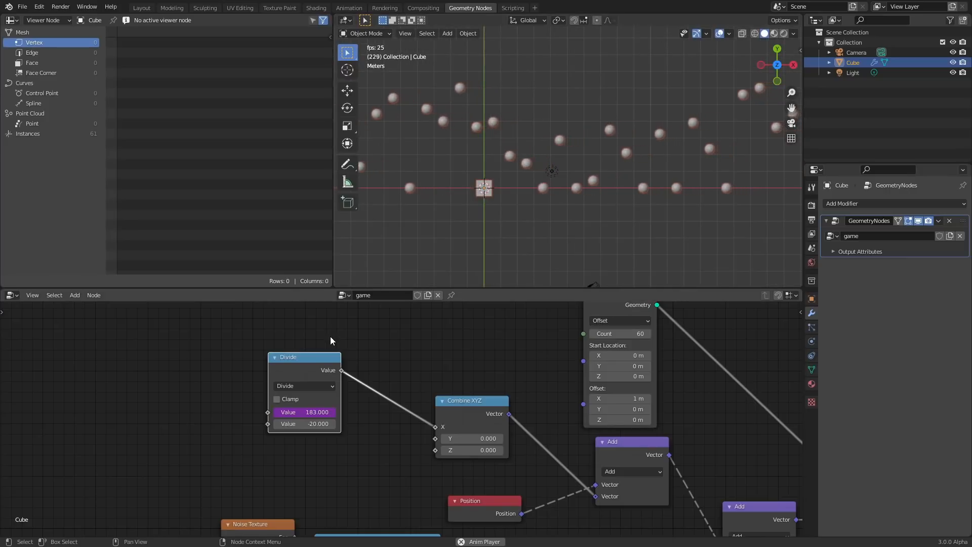
{"action": "key", "text": "space"}
Duplicate the Divide node, link the copy's value to the original's second value and switch the copy to Multiply
{"action": "middle_click_drag", "start_coordinate": [340, 374], "coordinate": [499, 367]}
{"action": "key", "text": "shift+d"}
{"action": "left_click", "coordinate": [286, 358]}
{"action": "scroll", "coordinate": [288, 358], "scroll_direction": "up", "scroll_amount": 1}
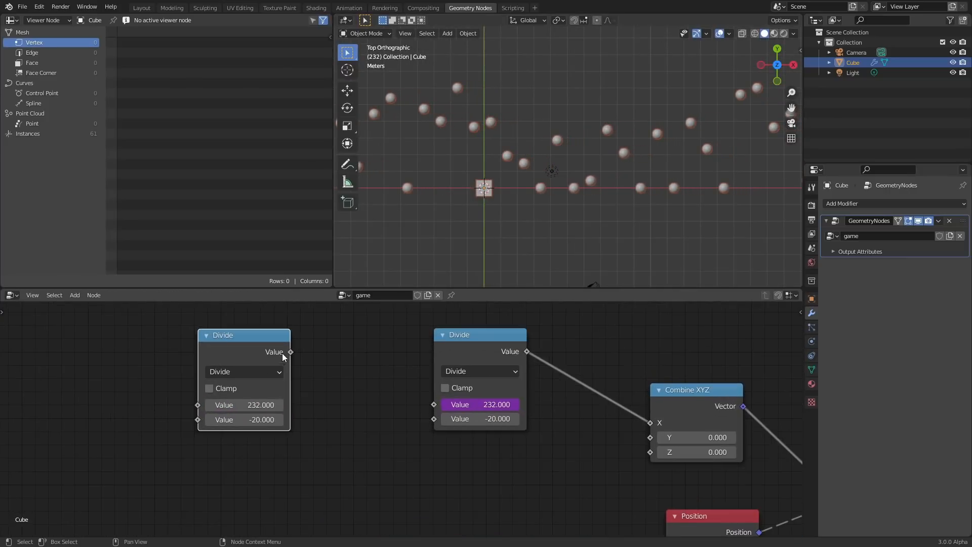
{"action": "left_click_drag", "start_coordinate": [290, 353], "coordinate": [434, 419]}
{"action": "left_click", "coordinate": [241, 378]}
{"action": "left_click", "coordinate": [222, 232]}
Set the Multiply node's values to 20 and -1
{"action": "left_click", "coordinate": [258, 405]}
{"action": "type", "text": "20"}
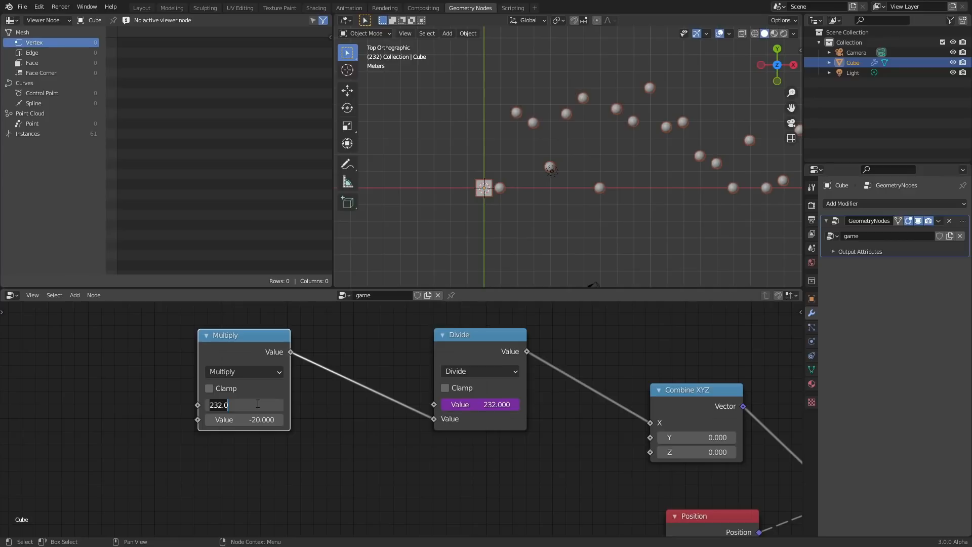
{"action": "key", "text": "Return"}
{"action": "left_click", "coordinate": [265, 419]}
{"action": "type", "text": "-"}
{"action": "key", "text": "Return"}
{"action": "left_click", "coordinate": [263, 420]}
{"action": "type", "text": "-"}
{"action": "key", "text": "Escape"}
Add a Value node of 20 linked to the Multiply node's first value, and move Multiply next to Divide
{"action": "key", "text": "shift+a"}
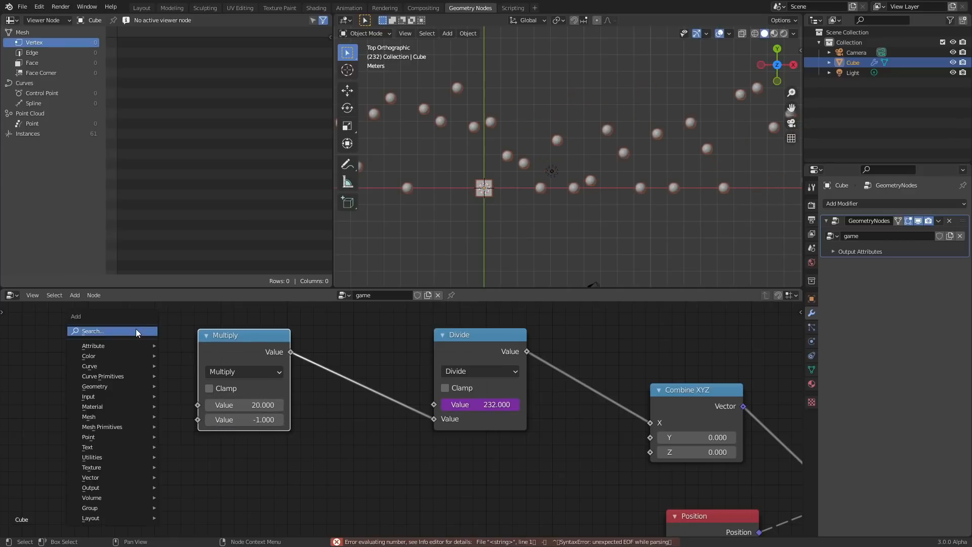
{"action": "left_click", "coordinate": [127, 329]}
{"action": "type", "text": "va"}
{"action": "left_click", "coordinate": [164, 347]}
{"action": "left_click", "coordinate": [139, 393]}
{"action": "type", "text": "20"}
{"action": "key", "text": "Return"}
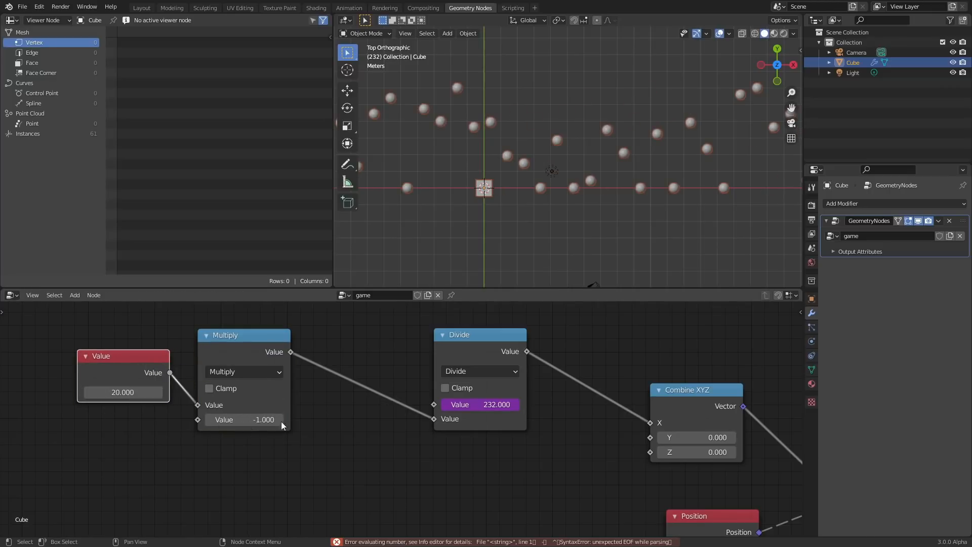
{"action": "left_click_drag", "start_coordinate": [234, 341], "coordinate": [359, 343]}
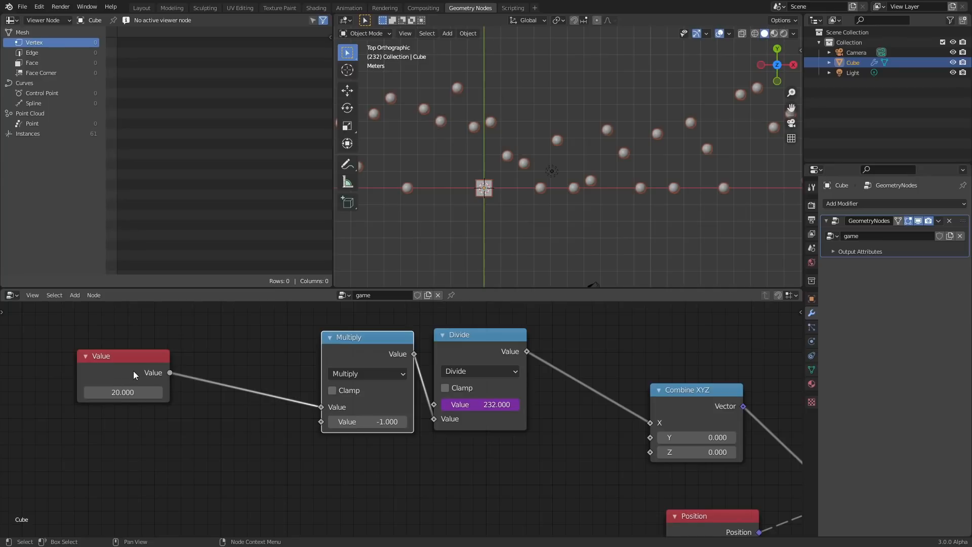
Play the animation and try 30 in the Value node
{"action": "key", "text": "space"}
{"action": "left_click", "coordinate": [130, 389]}
{"action": "type", "text": "1"}
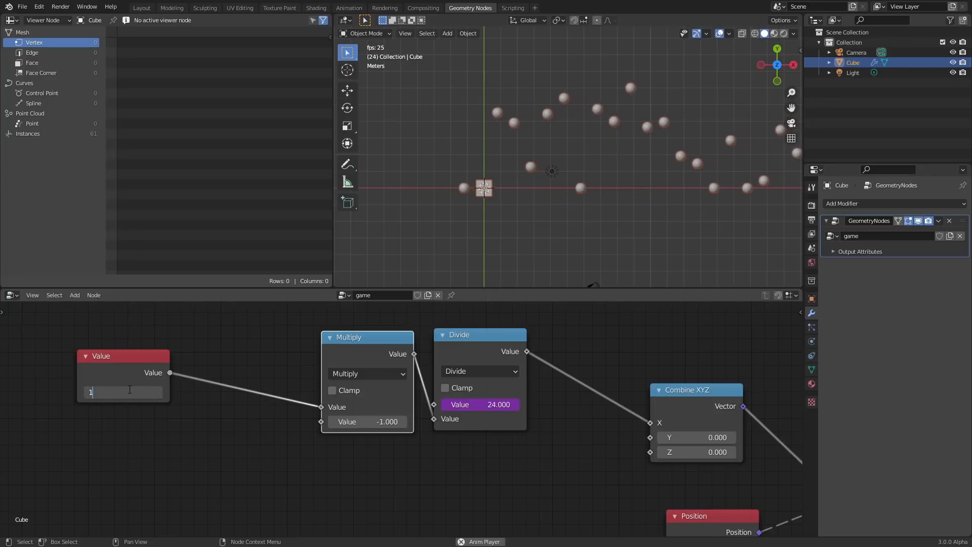
{"action": "key", "text": "BackSpace"}
{"action": "type", "text": "30"}
{"action": "key", "text": "Return"}
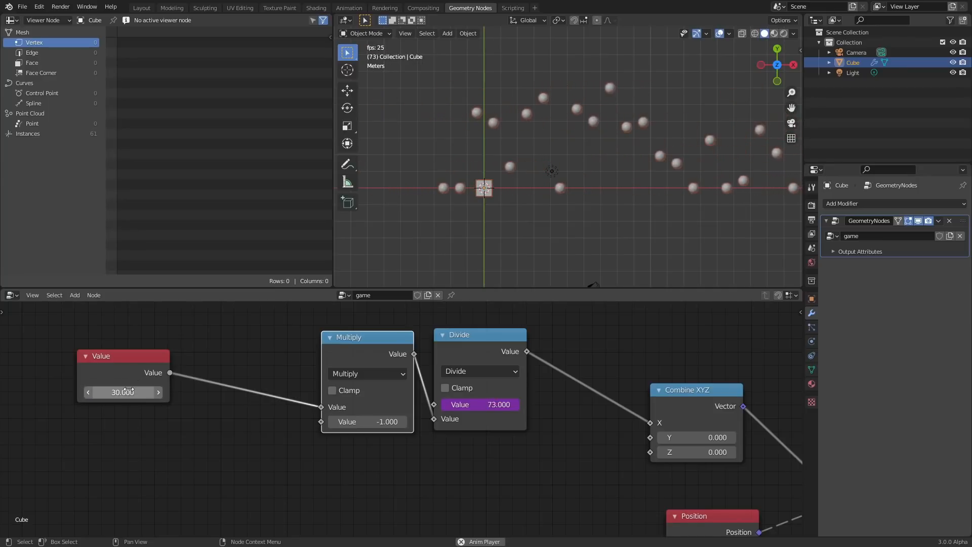
Set the Value node to 20, stop playback, save the file and return to the first frame
{"action": "left_click", "coordinate": [129, 390]}
{"action": "type", "text": "20"}
{"action": "key", "text": "Return"}
{"action": "key", "text": "space"}
{"action": "key", "text": "ctrl+s"}
{"action": "key", "text": "shift+Left"}
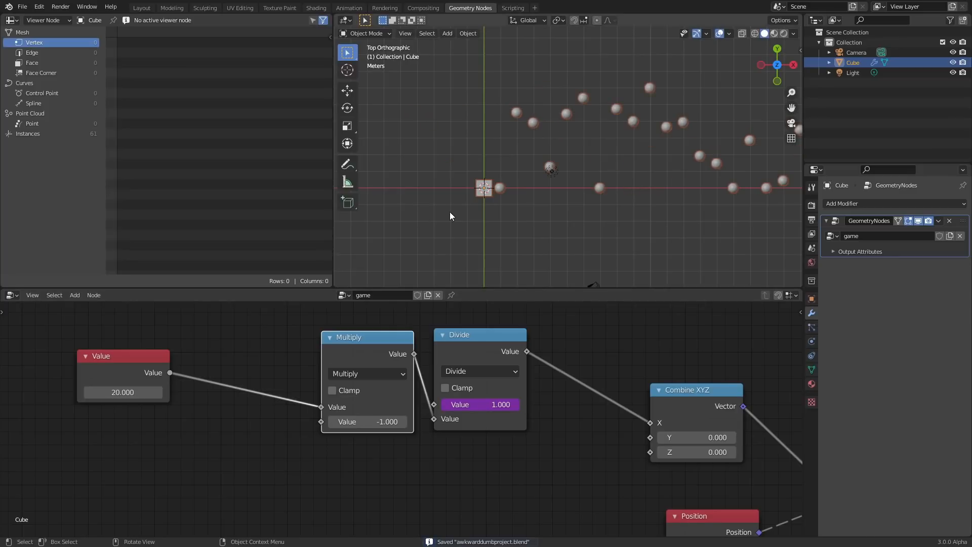
{"action": "scroll", "coordinate": [421, 428], "scroll_direction": "down", "scroll_amount": 1}
{"action": "scroll", "coordinate": [421, 428], "scroll_direction": "up", "scroll_amount": 1}
{"action": "scroll", "coordinate": [410, 424], "scroll_direction": "down", "scroll_amount": 7}
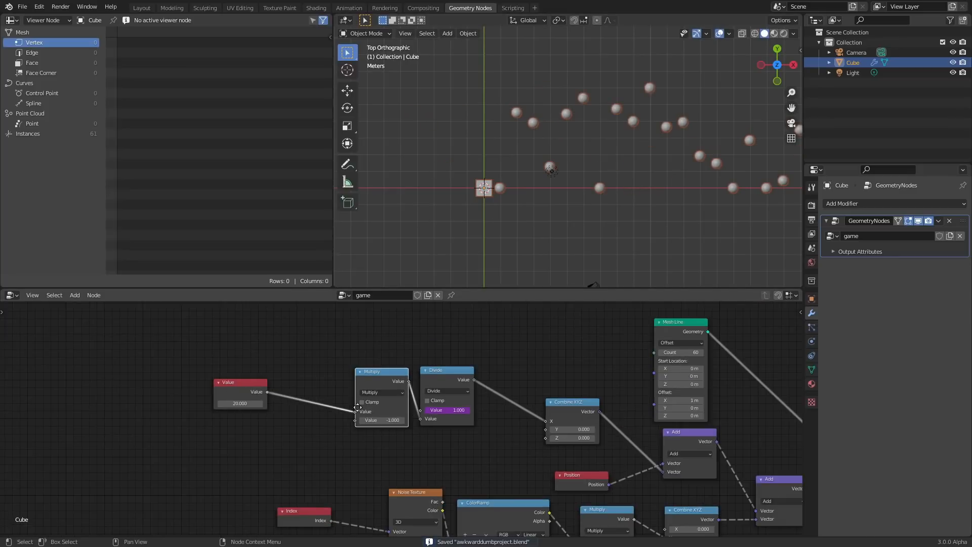
Play the animation and try 2 and 3 as the second value of the lower Add node
{"action": "middle_click_drag", "start_coordinate": [347, 425], "coordinate": [429, 278]}
{"action": "scroll", "coordinate": [421, 482], "scroll_direction": "up", "scroll_amount": 2}
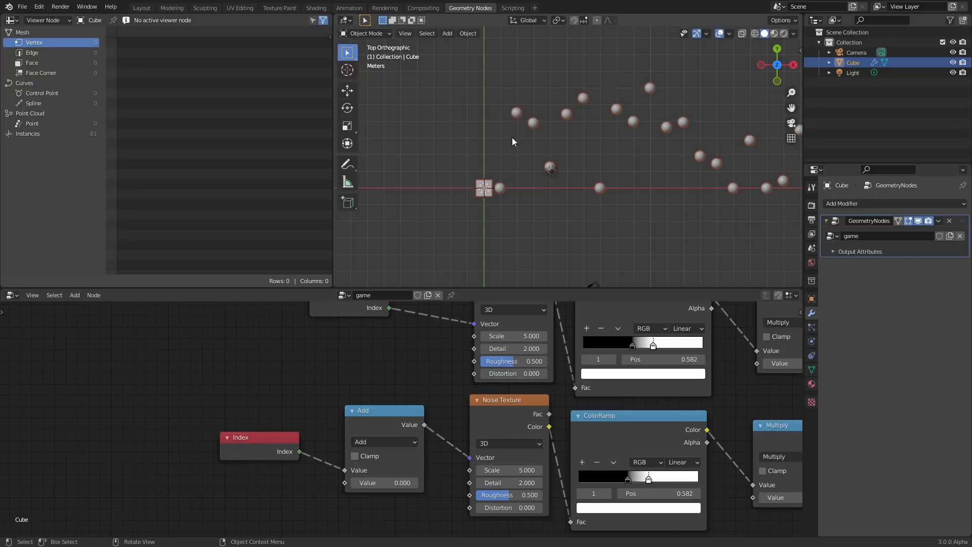
{"action": "key", "text": "space"}
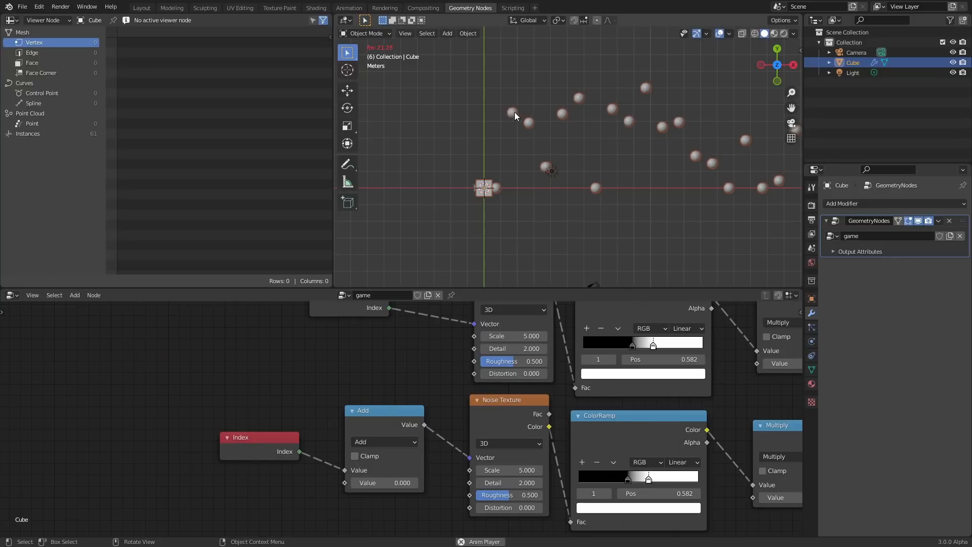
{"action": "double_click", "coordinate": [406, 482]}
{"action": "type", "text": "2"}
{"action": "key", "text": "Return"}
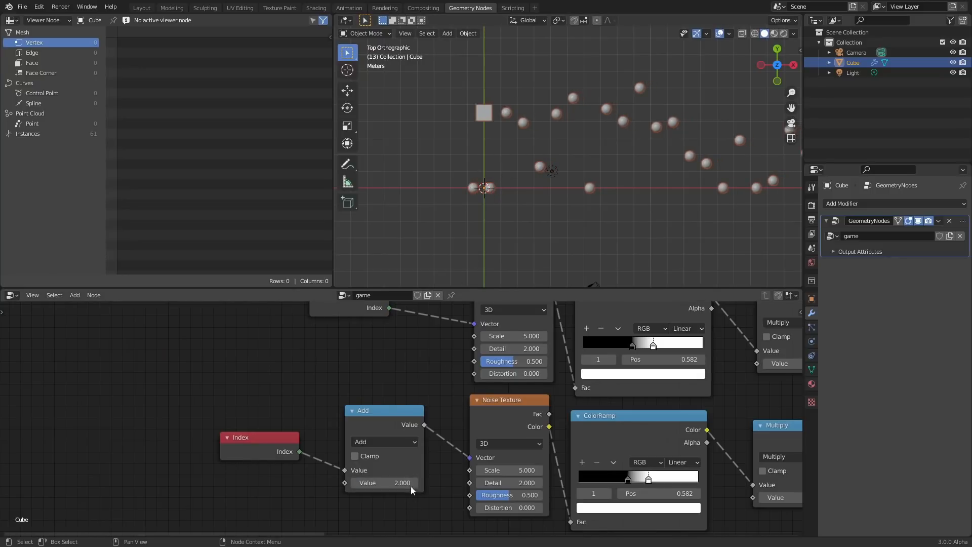
{"action": "key", "text": "space"}
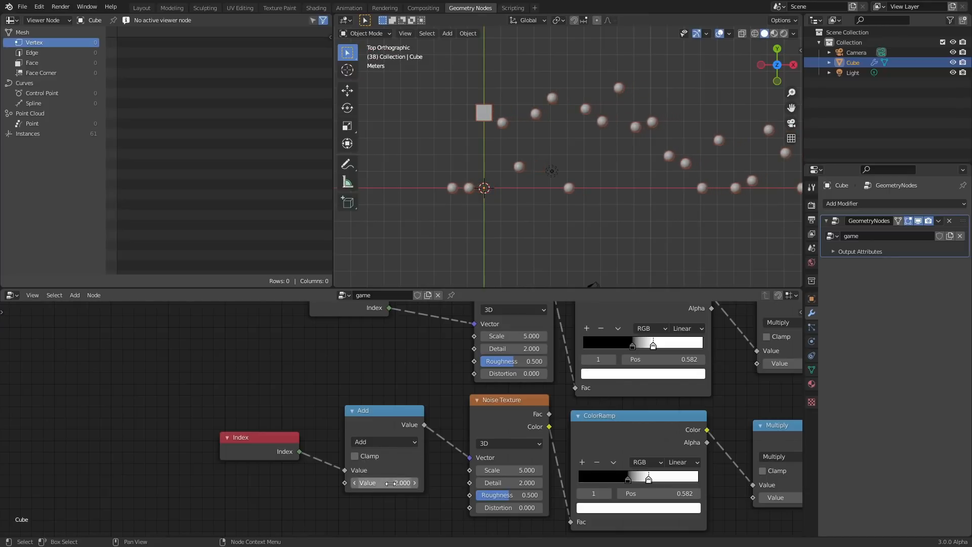
{"action": "key", "text": "Return"}
Move the lower Index node farther away from the Add node and duplicate the frame-driven Divide node
{"action": "left_click_drag", "start_coordinate": [259, 438], "coordinate": [158, 434]}
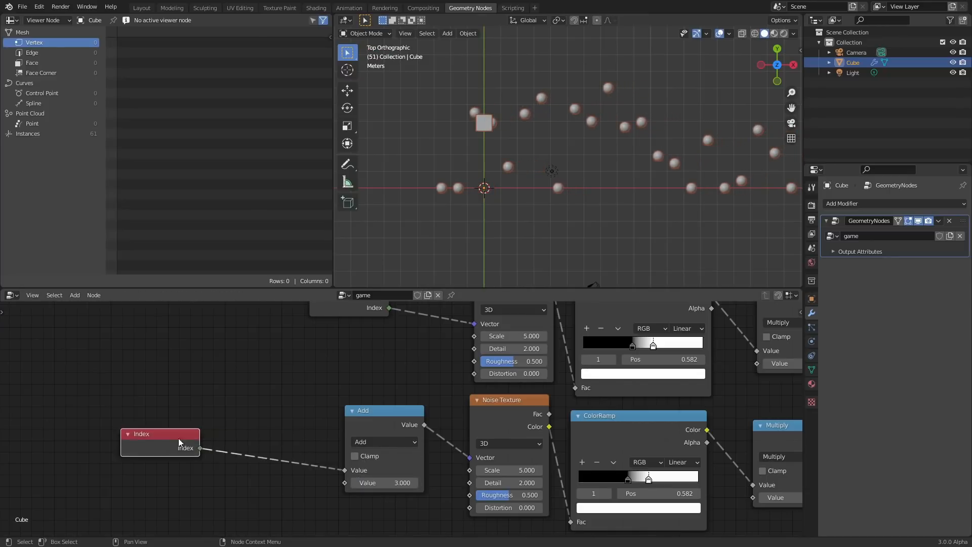
{"action": "scroll", "coordinate": [314, 404], "scroll_direction": "down", "scroll_amount": 2}
{"action": "scroll", "coordinate": [314, 404], "scroll_direction": "up", "scroll_amount": 5, "text": "shift"}
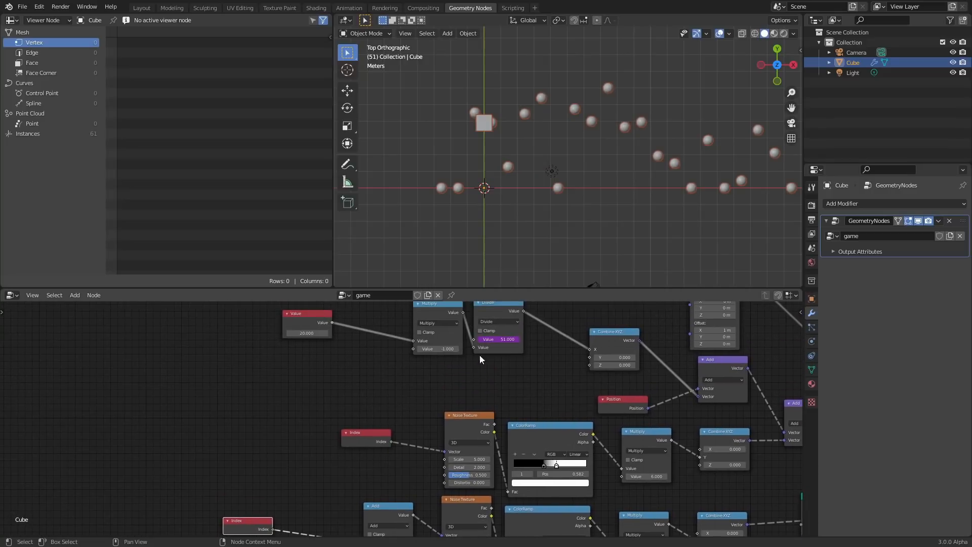
{"action": "left_click", "coordinate": [499, 349]}
{"action": "key", "text": "shift+d"}
{"action": "left_click", "coordinate": [301, 470]}
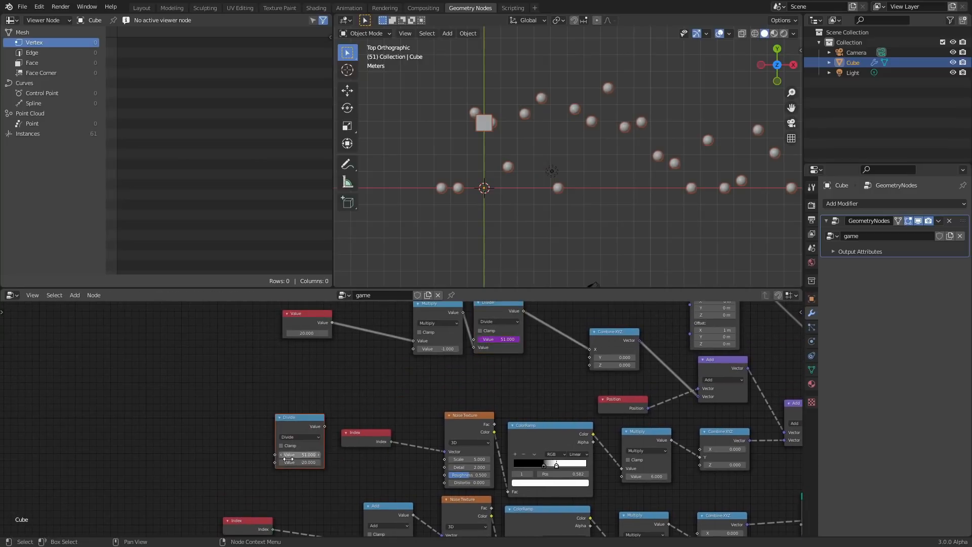
Place the duplicated Divide node just below the Index node that feeds the lower Add node
{"action": "middle_click_drag", "start_coordinate": [301, 470], "coordinate": [344, 336]}
{"action": "key", "text": "g"}
{"action": "left_click", "coordinate": [338, 451]}
{"action": "scroll", "coordinate": [345, 443], "scroll_direction": "up", "scroll_amount": 4}
{"action": "key", "text": "ctrl+z"}
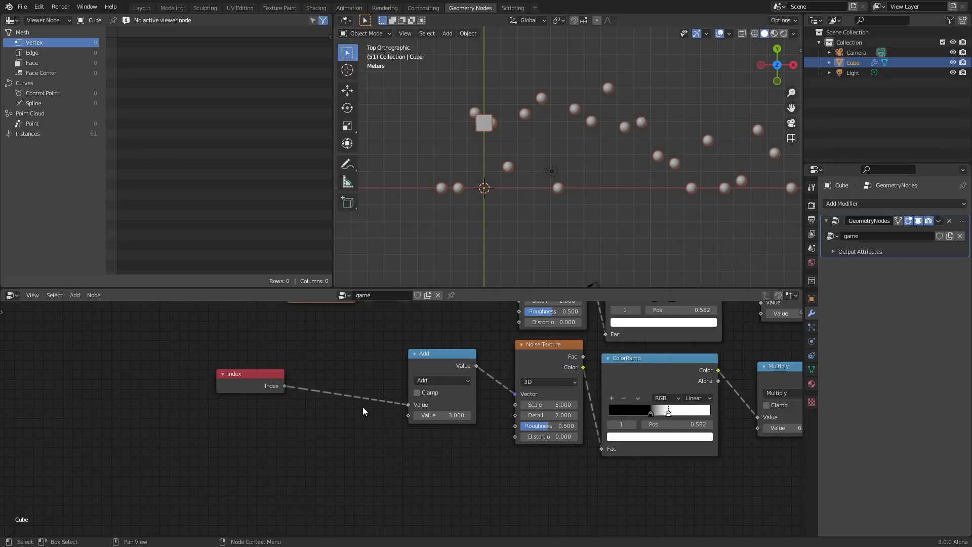
{"action": "scroll", "coordinate": [366, 398], "scroll_direction": "down", "scroll_amount": 7}
{"action": "key", "text": "g"}
{"action": "left_click", "coordinate": [375, 463]}
Link the duplicated Divide node to the Add node's second value and drive its first value with the frame number
{"action": "scroll", "coordinate": [368, 422], "scroll_direction": "up", "scroll_amount": 2}
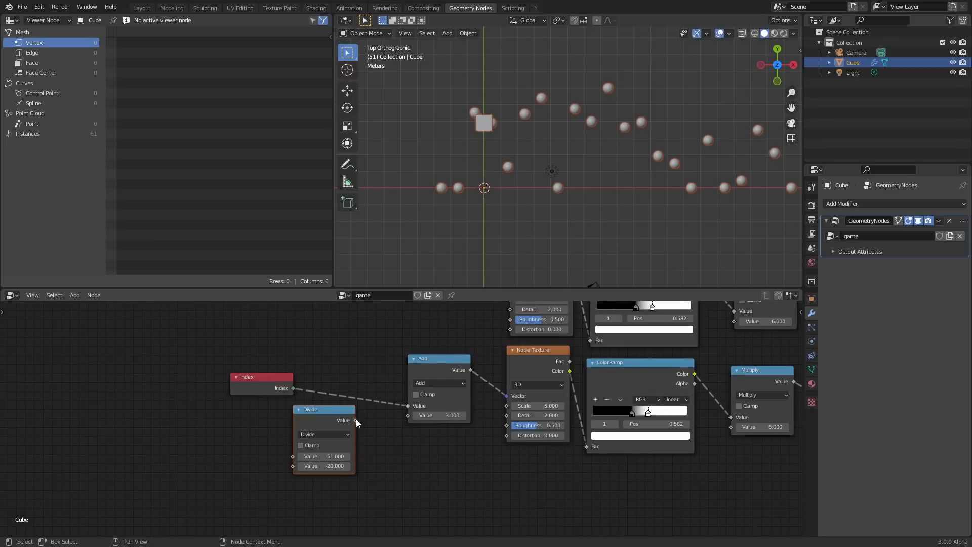
{"action": "left_click_drag", "start_coordinate": [417, 423], "coordinate": [417, 424]}
{"action": "scroll", "coordinate": [359, 447], "scroll_direction": "up", "scroll_amount": 1}
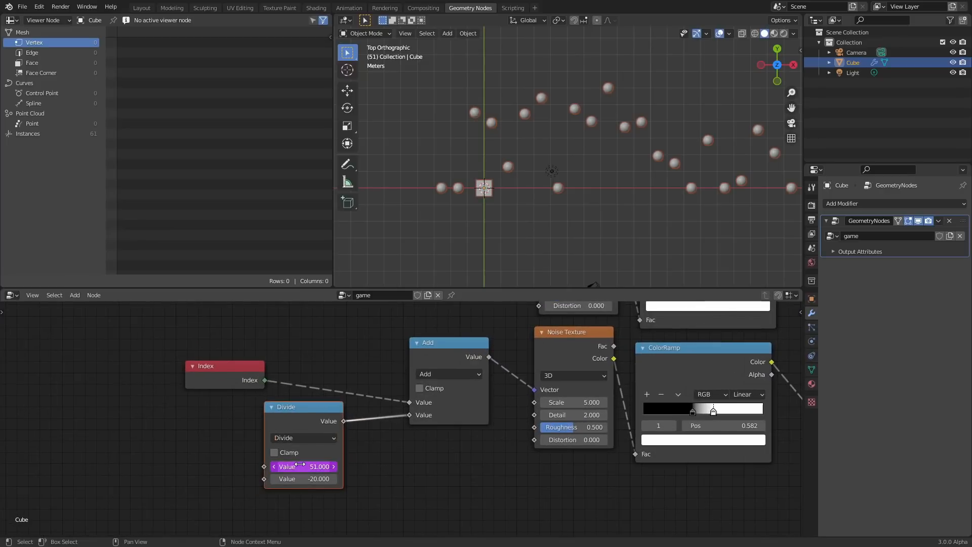
Move the Value node of 20 closer and link it to the duplicated Divide node's second value
{"action": "scroll", "coordinate": [300, 465], "scroll_direction": "down", "scroll_amount": 3}
{"action": "scroll", "coordinate": [374, 405], "scroll_direction": "down", "scroll_amount": 3}
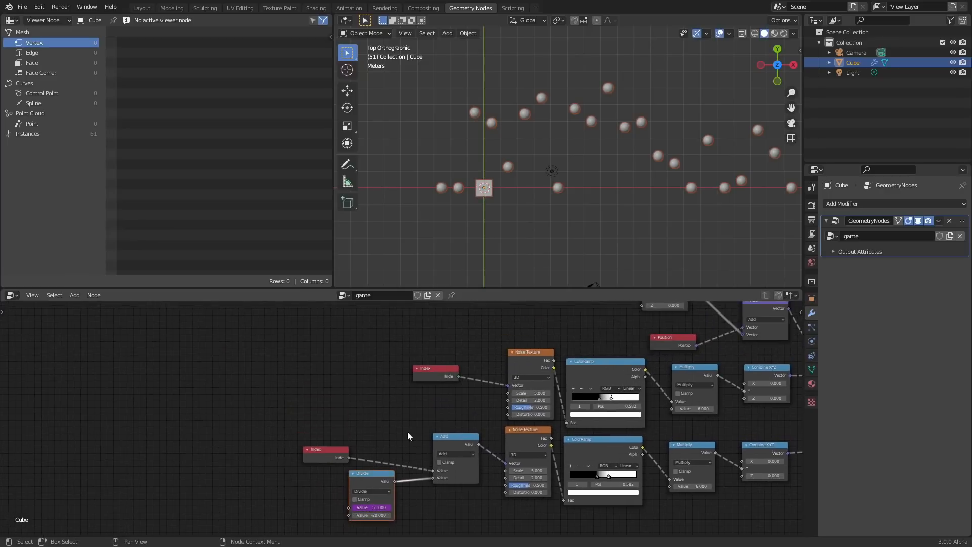
{"action": "left_click_drag", "start_coordinate": [397, 317], "coordinate": [317, 353]}
{"action": "scroll", "coordinate": [341, 402], "scroll_direction": "up", "scroll_amount": 2}
{"action": "middle_click_drag", "start_coordinate": [341, 402], "coordinate": [332, 359]}
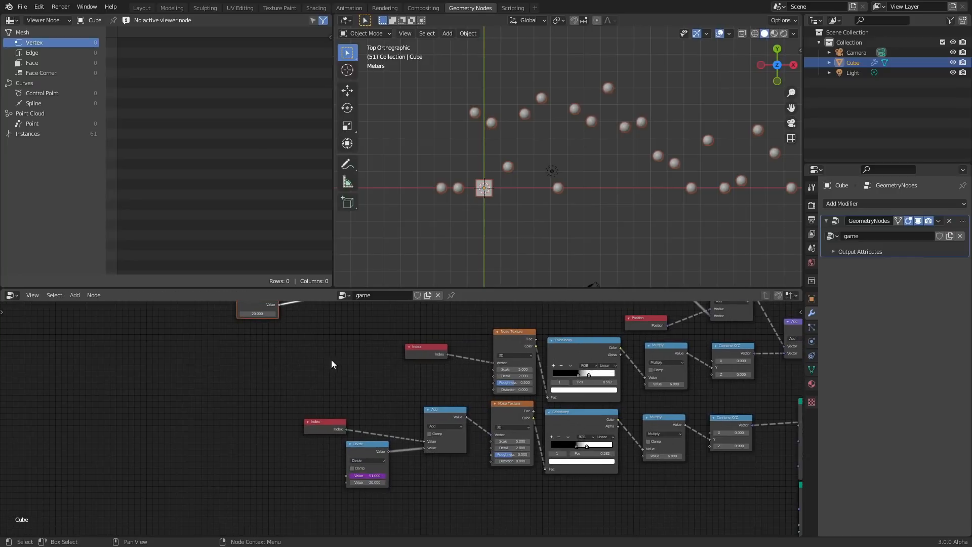
{"action": "right_click_drag", "start_coordinate": [335, 431], "coordinate": [280, 334], "text": "alt"}
{"action": "left_click_drag", "start_coordinate": [280, 304], "coordinate": [345, 482]}
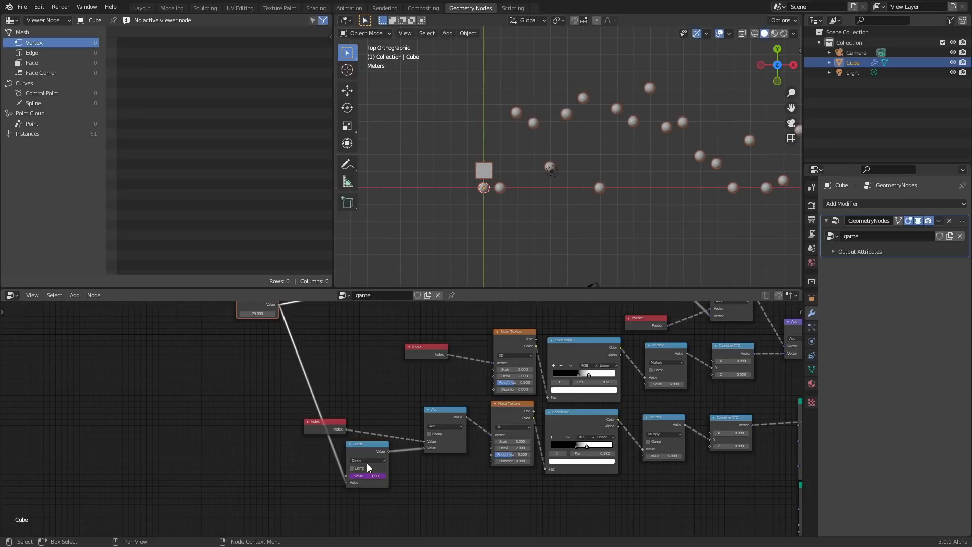
Play the animation, return to the first frame and examine the cube's position relative to the first asteroids
{"action": "middle_click_drag", "start_coordinate": [350, 385], "coordinate": [366, 412]}
{"action": "key", "text": "space"}
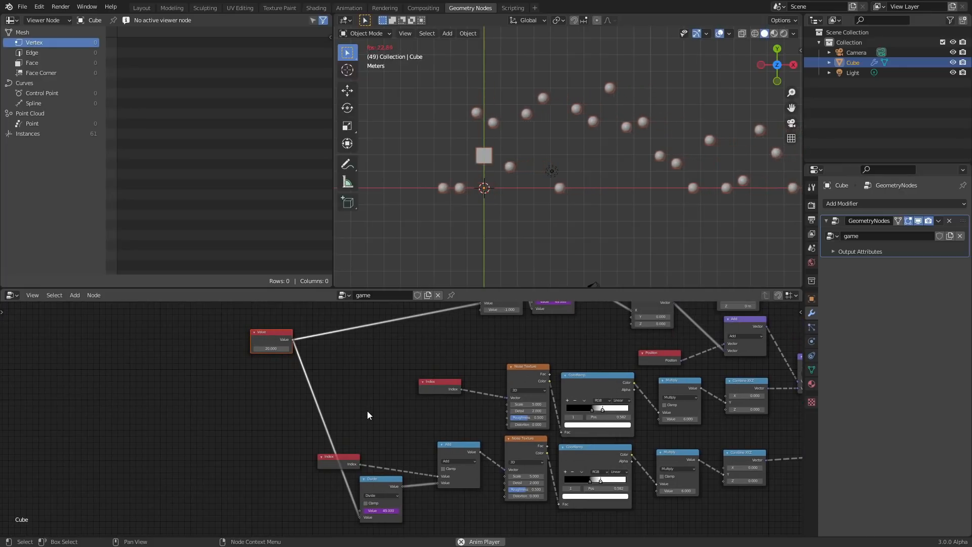
{"action": "key", "text": "Escape"}
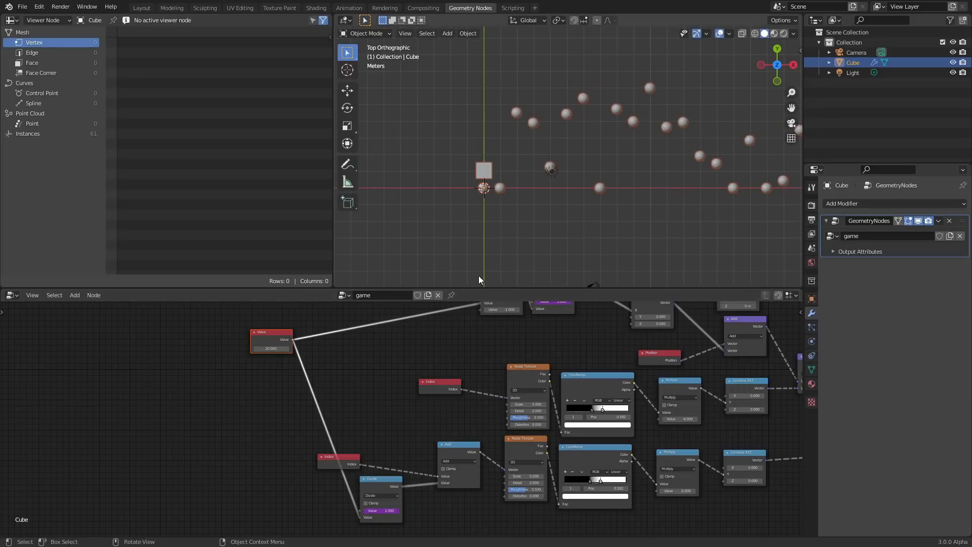
{"action": "scroll", "coordinate": [535, 232], "scroll_direction": "up", "scroll_amount": 4}
{"action": "key", "text": "Right"}
{"action": "key", "text": "Left"}
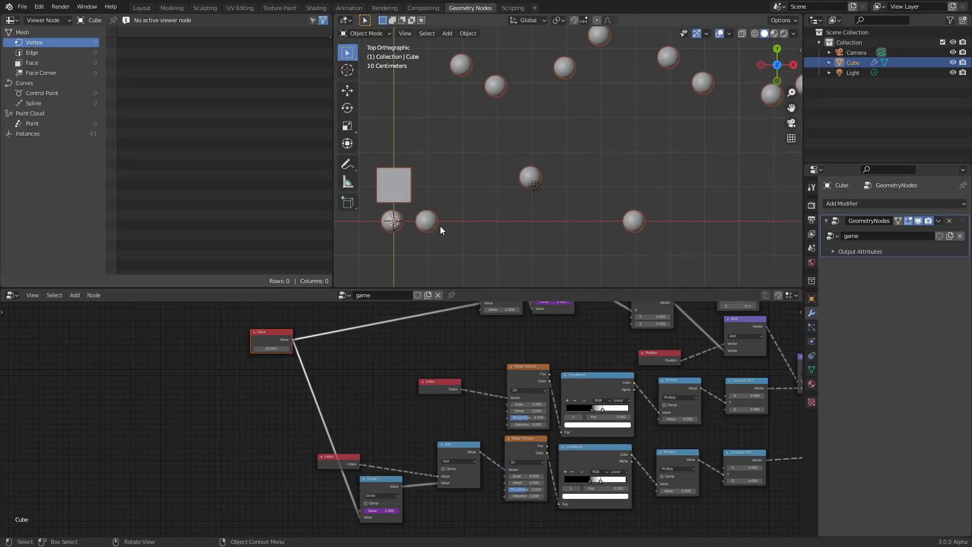
{"action": "middle_click_drag", "start_coordinate": [450, 218], "coordinate": [560, 196], "text": "shift"}
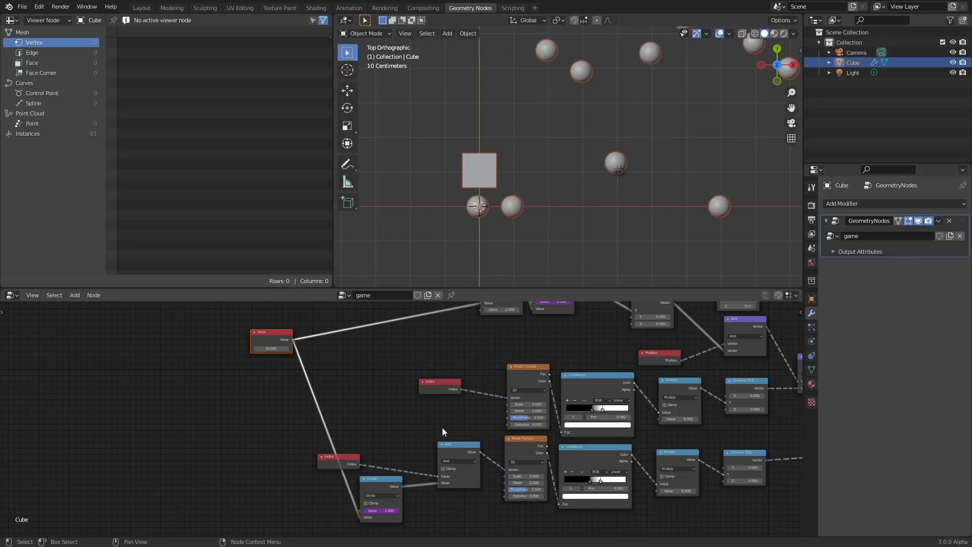
Change the driver expression of the duplicated Divide node's first value to frame-1
{"action": "middle_click_drag", "start_coordinate": [414, 480], "coordinate": [458, 379]}
{"action": "scroll", "coordinate": [436, 412], "scroll_direction": "up", "scroll_amount": 4}
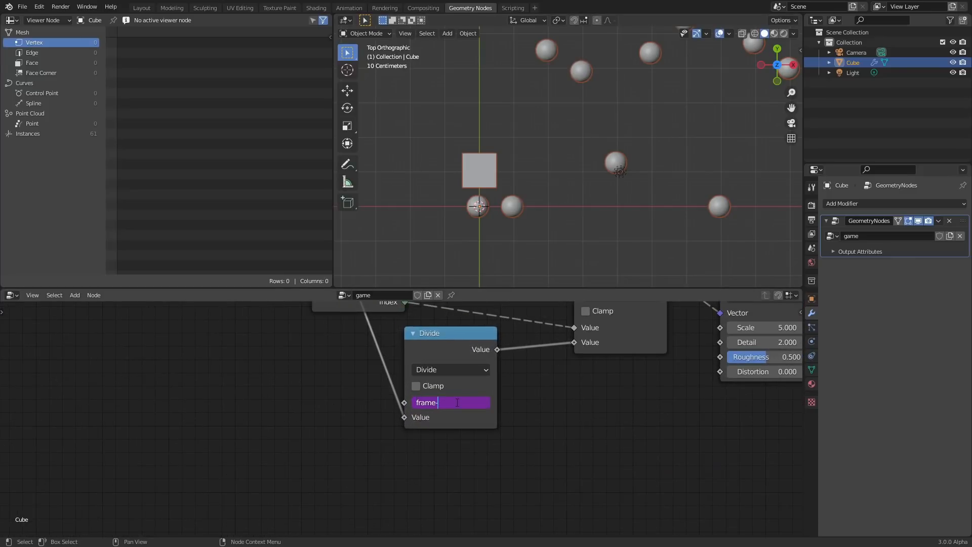
{"action": "key", "text": "Return"}
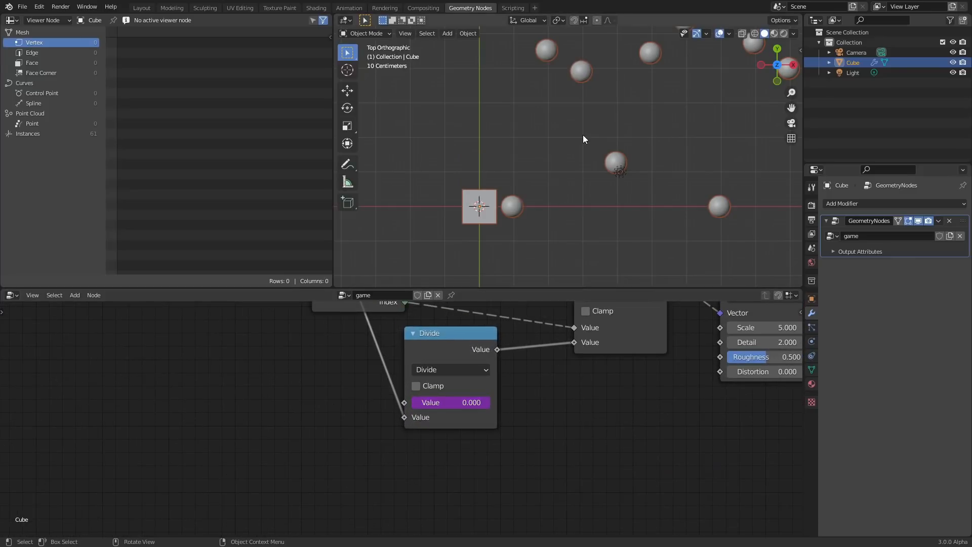
Play the animation to check how the cube meets the asteroids, and save the file
{"action": "key", "text": "space"}
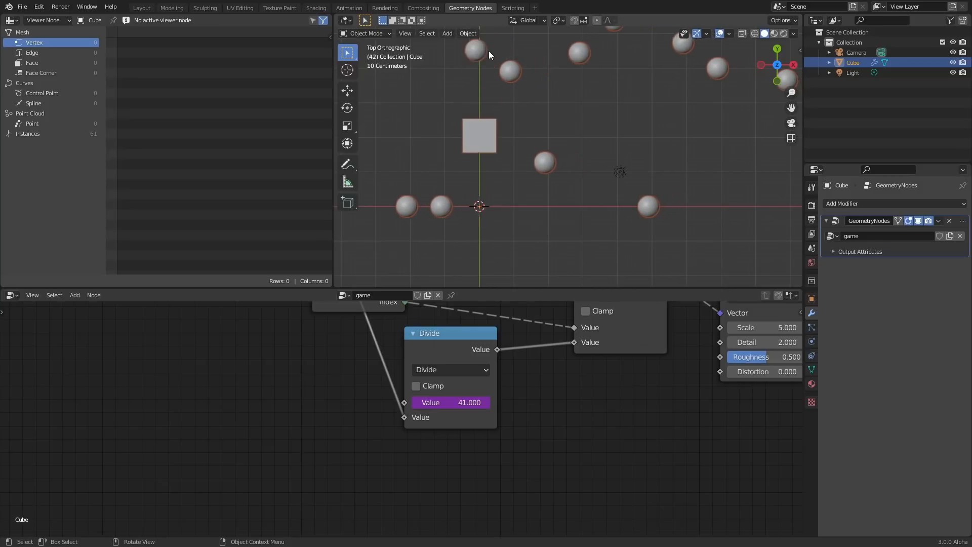
{"action": "scroll", "coordinate": [528, 111], "scroll_direction": "down", "scroll_amount": 3}
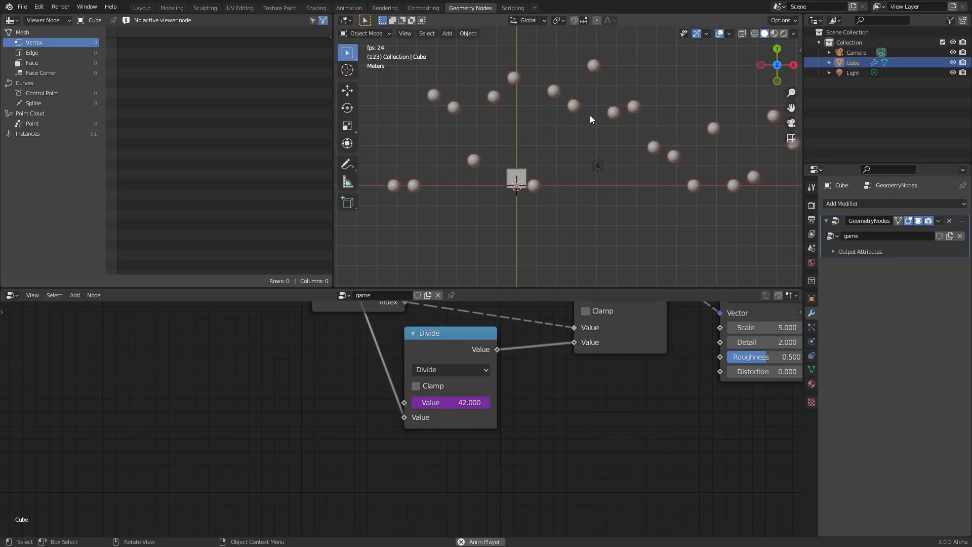
{"action": "key", "text": "space"}
{"action": "middle_click_drag", "start_coordinate": [710, 314], "coordinate": [550, 383]}
{"action": "key", "text": "space"}
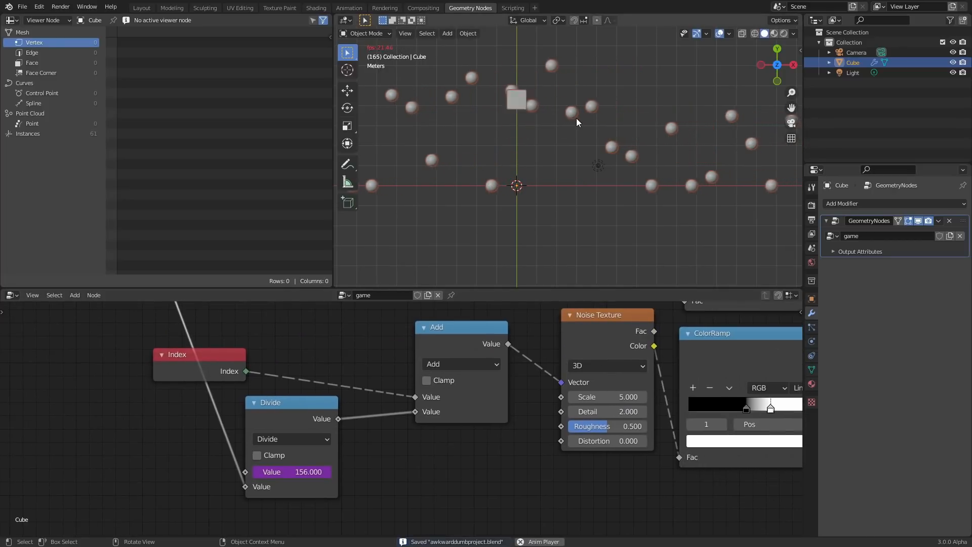
{"action": "key", "text": "space"}
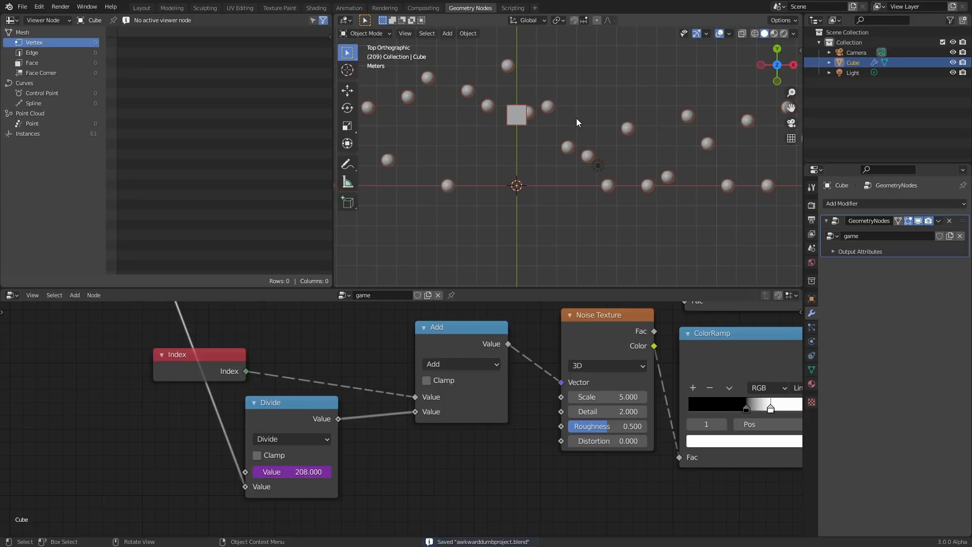
Set the Scale of both Noise Texture nodes to 1
{"action": "middle_click_drag", "start_coordinate": [578, 121], "coordinate": [512, 148], "text": "shift"}
{"action": "middle_click_drag", "start_coordinate": [621, 365], "coordinate": [511, 385]}
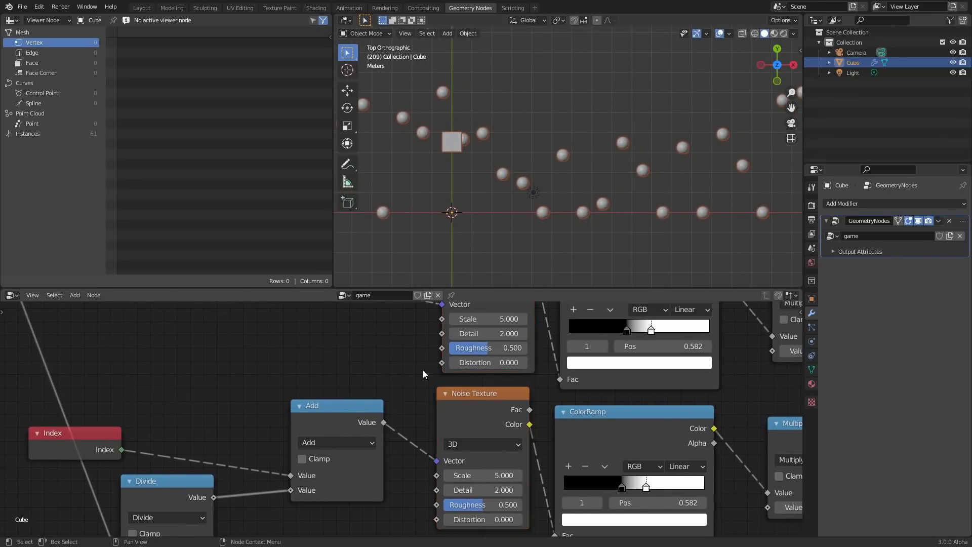
{"action": "scroll", "coordinate": [423, 369], "scroll_direction": "down", "scroll_amount": 1}
{"action": "left_click_drag", "start_coordinate": [467, 414], "coordinate": [467, 409]}
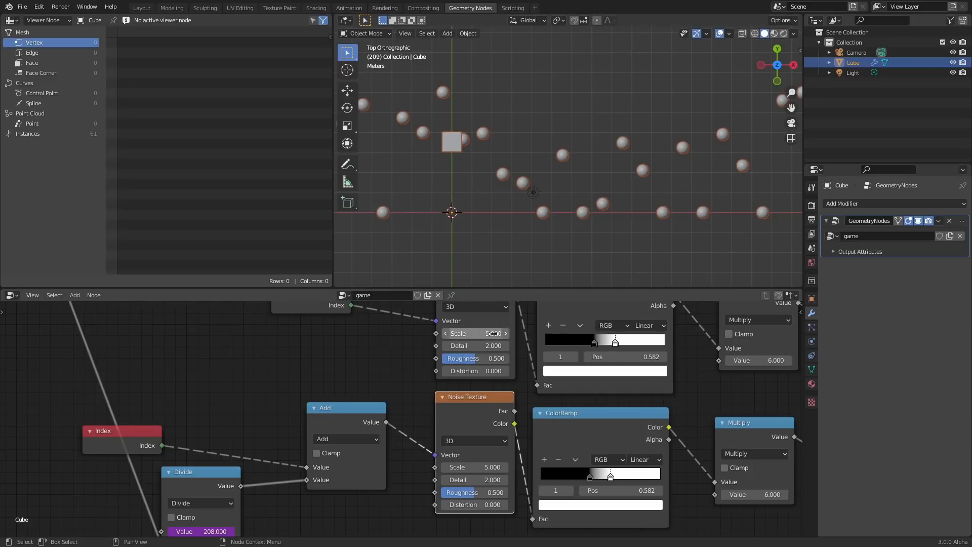
{"action": "key", "text": "Return"}
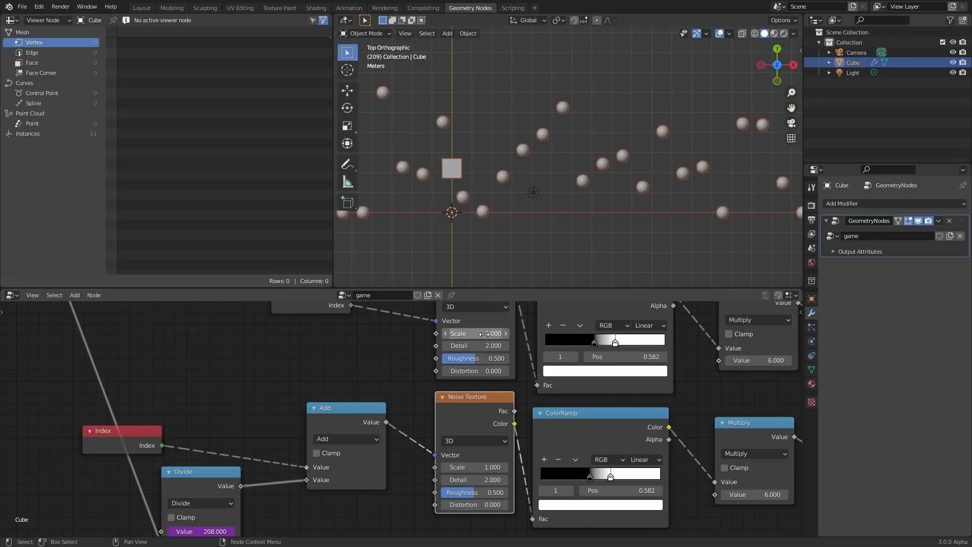
Play the animation and set the Scale of both Noise Texture nodes to 0.2
{"action": "key", "text": "space"}
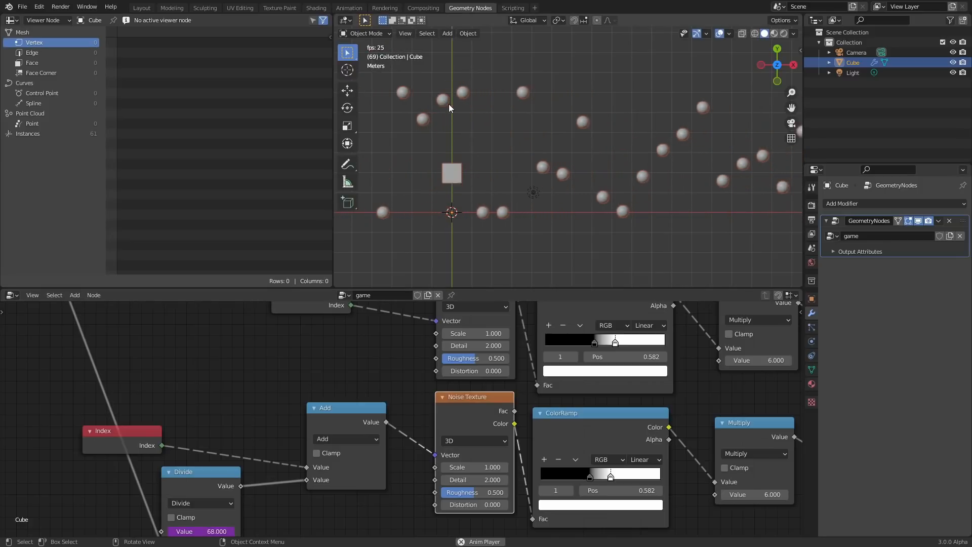
{"action": "left_click", "coordinate": [493, 333]}
{"action": "type", "text": ".2"}
{"action": "key", "text": "Return"}
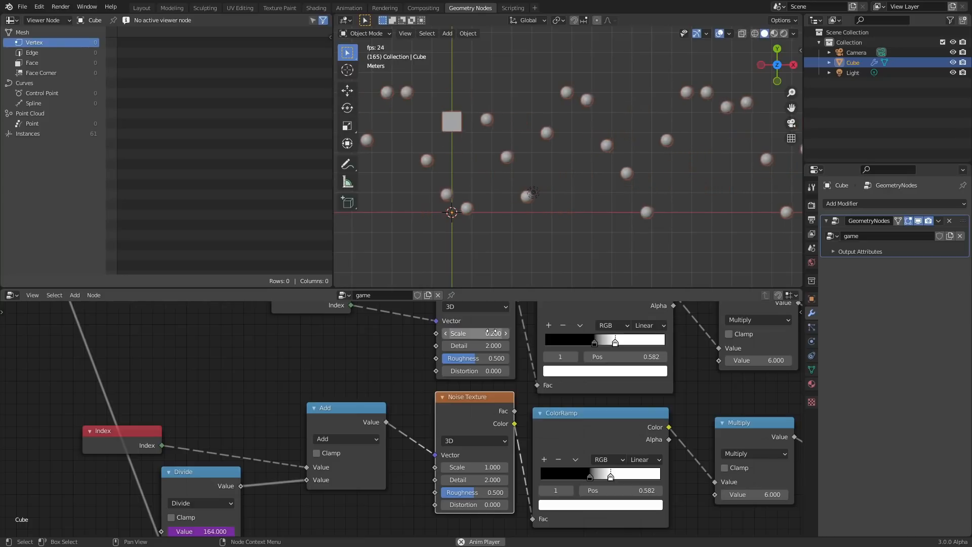
{"action": "key", "text": "ctrl+v"}
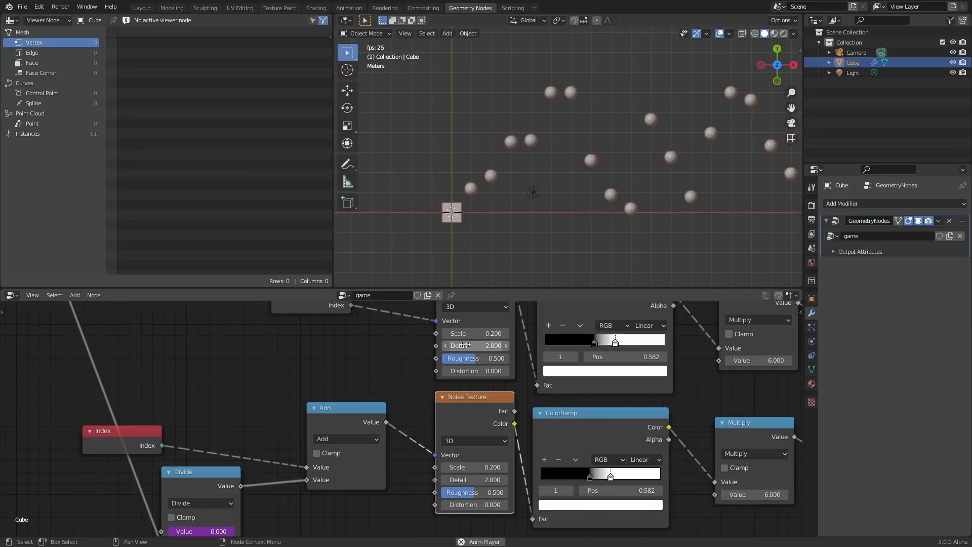
Set the Detail of both Noise Texture nodes to 1
{"action": "left_click", "coordinate": [461, 347]}
{"action": "type", "text": "1"}
{"action": "key", "text": "Return"}
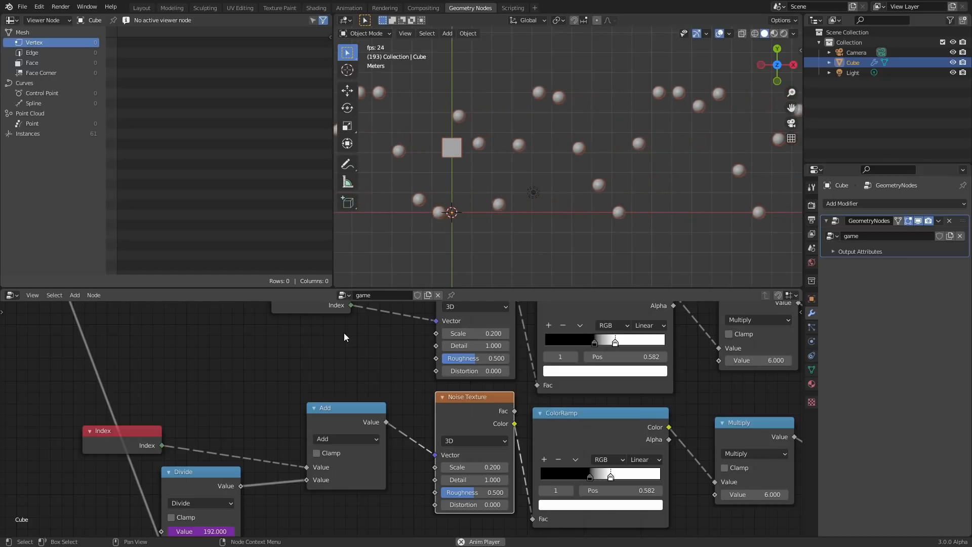
Save the file and replay the animation to check the cube's movement among the asteroids
{"action": "scroll", "coordinate": [493, 208], "scroll_direction": "down", "scroll_amount": 2}
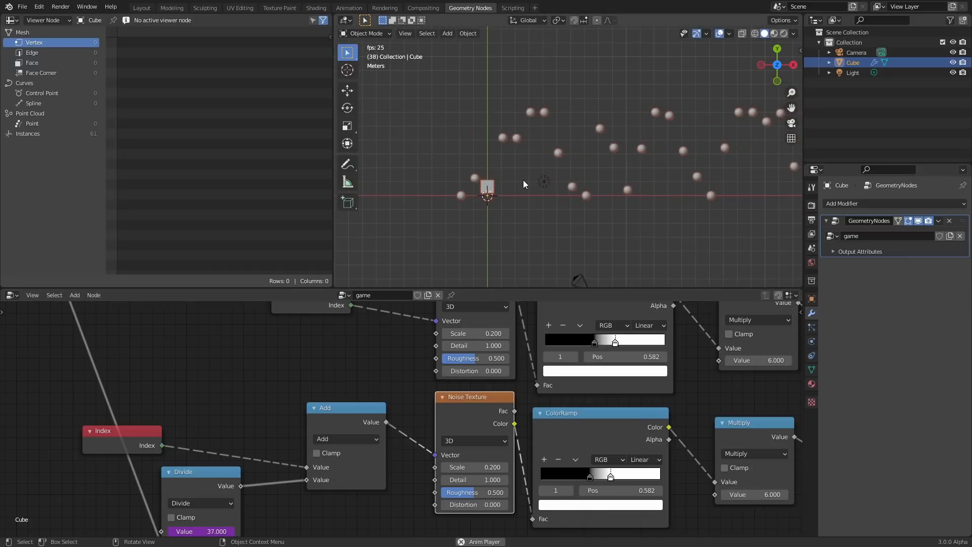
{"action": "key", "text": "space"}
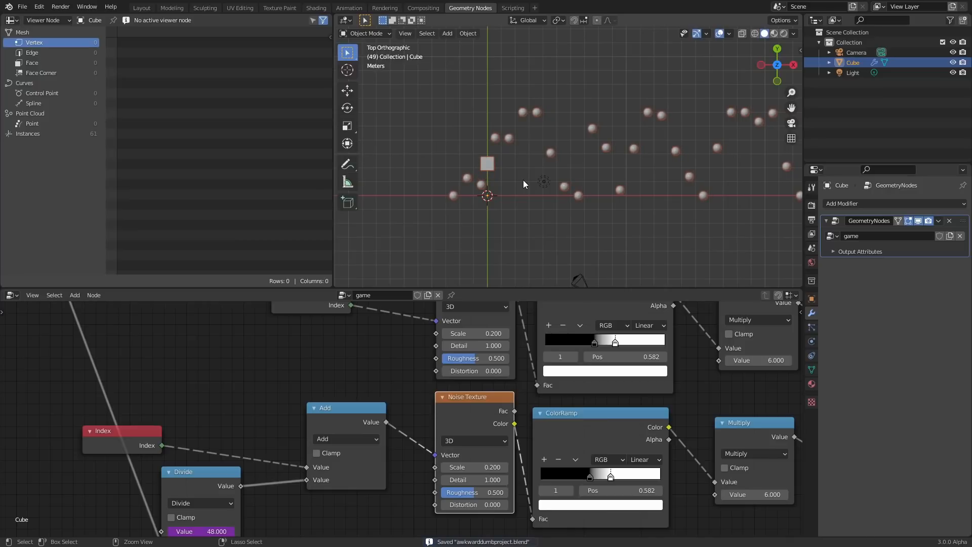
{"action": "scroll", "coordinate": [524, 180], "scroll_direction": "up", "scroll_amount": 2}
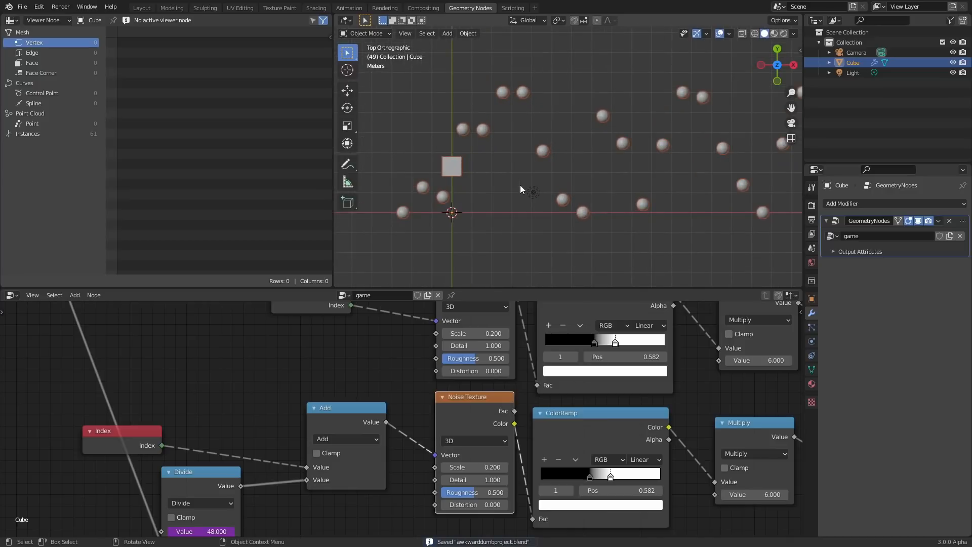
{"action": "key", "text": "space"}
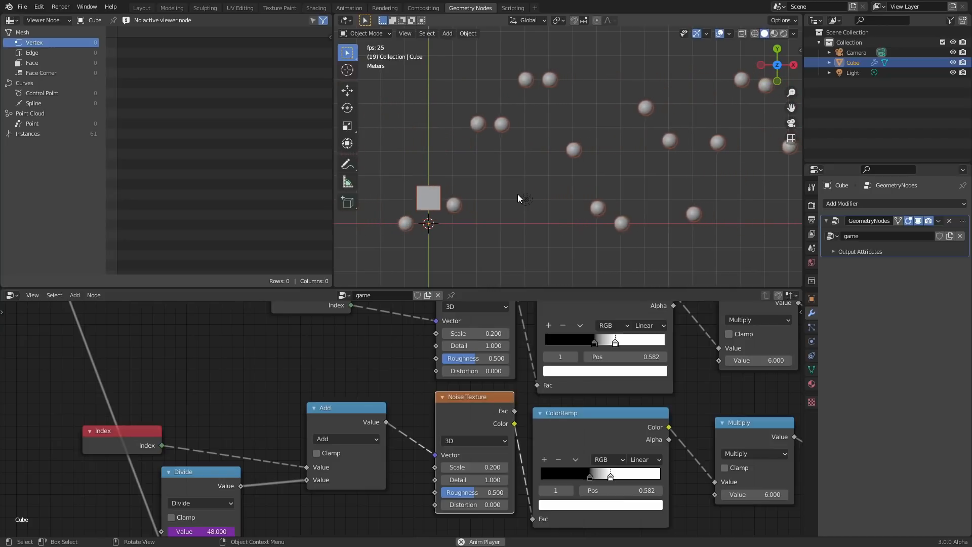
{"action": "key", "text": "space"}
{"action": "middle_click_drag", "start_coordinate": [676, 419], "coordinate": [499, 419]}
{"action": "scroll", "coordinate": [421, 393], "scroll_direction": "down", "scroll_amount": 1}
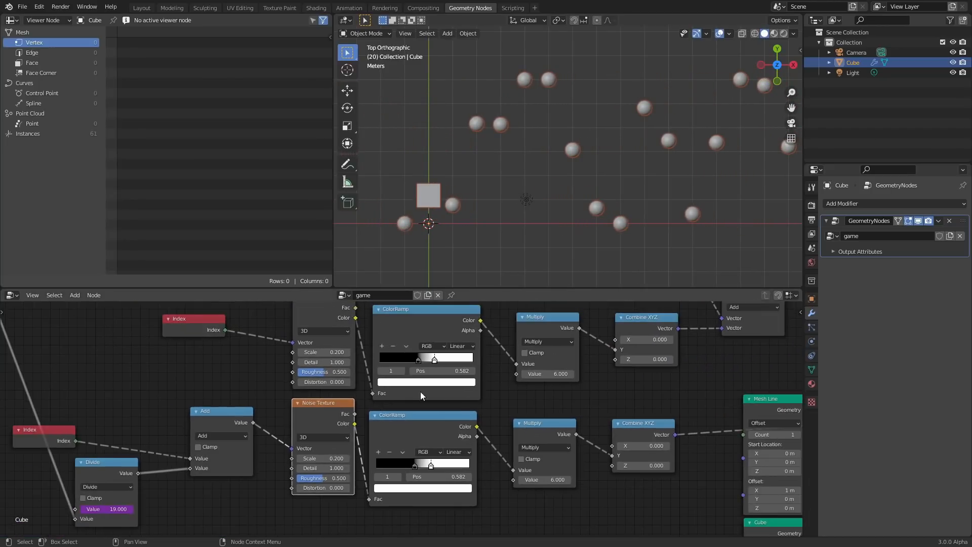
Move the lower Index node slightly away from the Add node it feeds
{"action": "scroll", "coordinate": [448, 394], "scroll_direction": "down", "scroll_amount": 2}
{"action": "left_click_drag", "start_coordinate": [267, 466], "coordinate": [579, 434]}
{"action": "left_click_drag", "start_coordinate": [587, 389], "coordinate": [297, 354]}
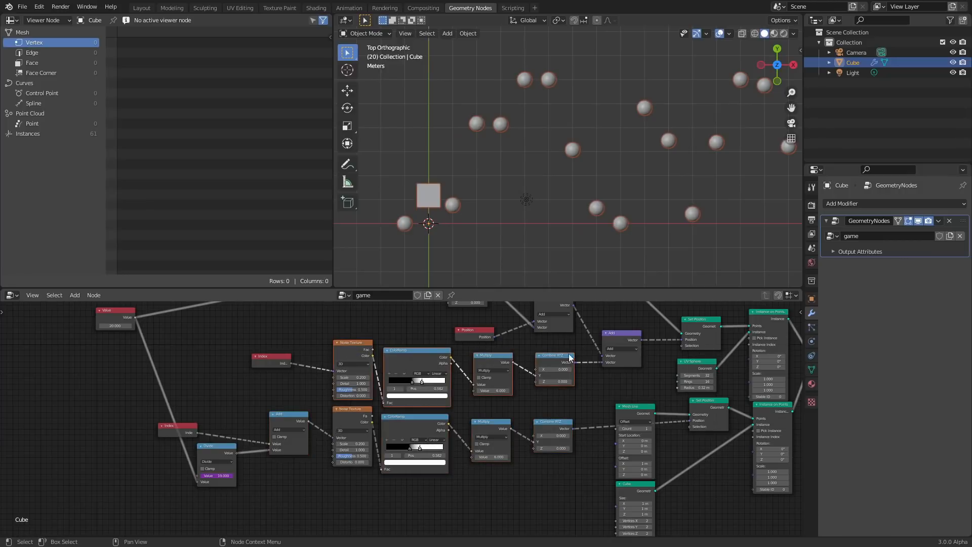
{"action": "scroll", "coordinate": [293, 431], "scroll_direction": "up", "scroll_amount": 3}
{"action": "left_click", "coordinate": [522, 509]}
{"action": "left_click_drag", "start_coordinate": [107, 434], "coordinate": [79, 437]}
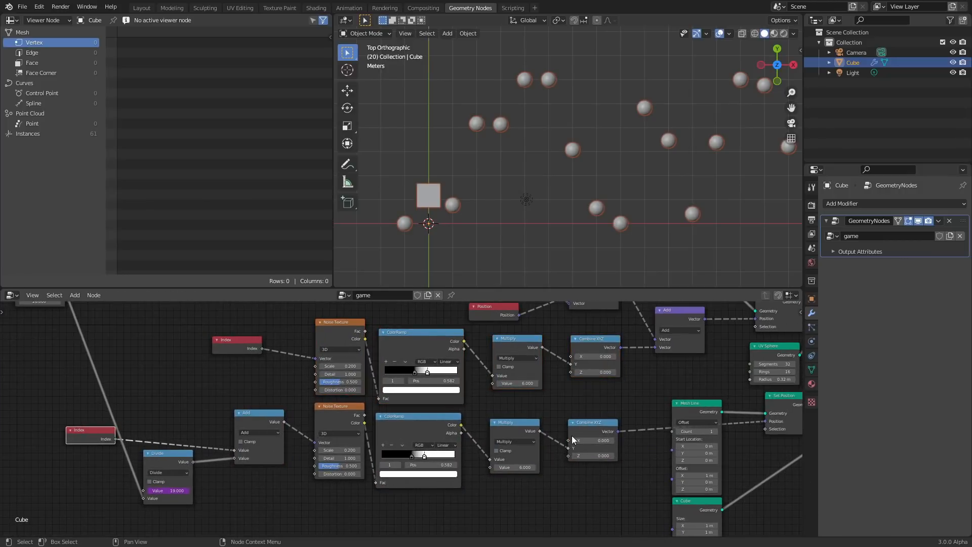
Make room after the lower ColorRamp and insert a duplicate of it before the Multiply node
{"action": "middle_click_drag", "start_coordinate": [457, 413], "coordinate": [300, 398]}
{"action": "left_click_drag", "start_coordinate": [467, 458], "coordinate": [412, 413]}
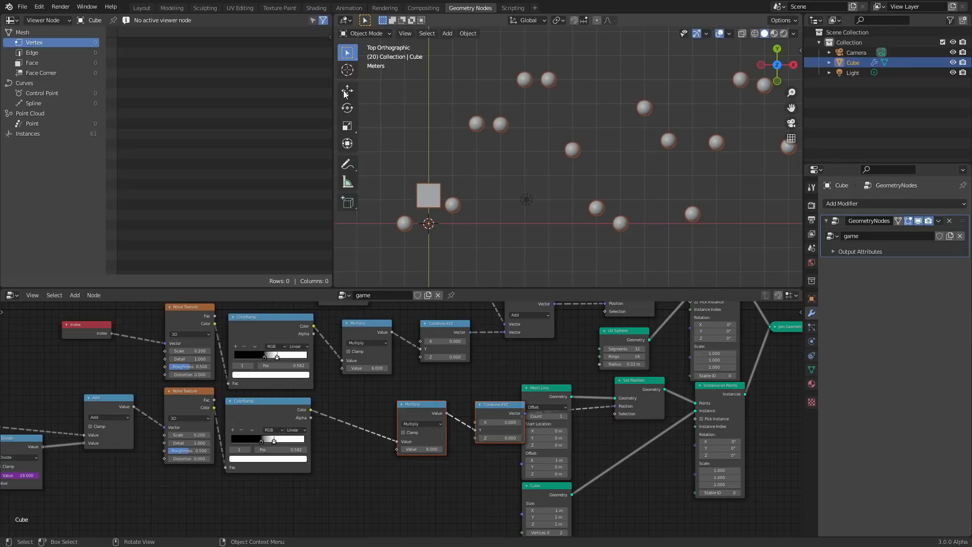
{"action": "scroll", "coordinate": [401, 409], "scroll_direction": "up", "scroll_amount": 2}
{"action": "middle_click_drag", "start_coordinate": [318, 391], "coordinate": [241, 358]}
{"action": "key", "text": "shift+d"}
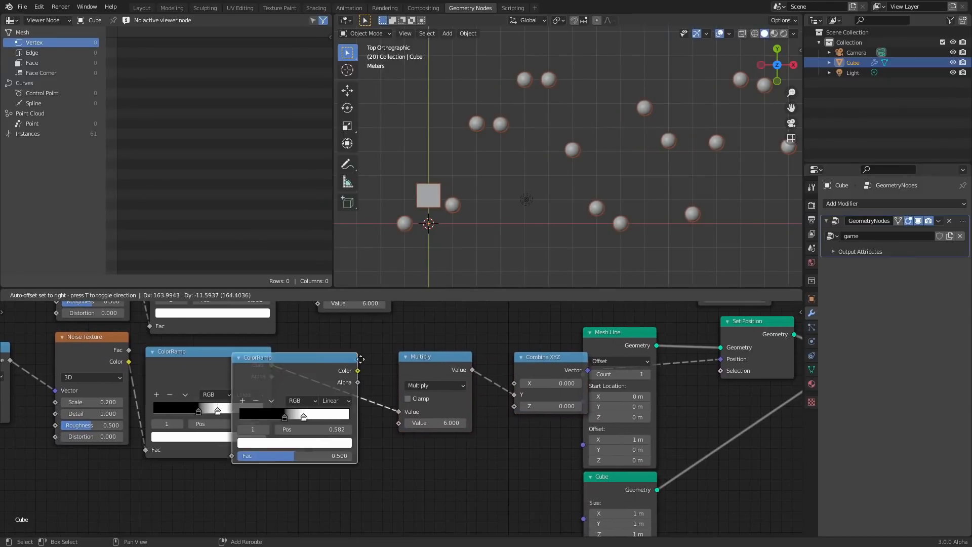
{"action": "left_click", "coordinate": [408, 354]}
{"action": "scroll", "coordinate": [396, 412], "scroll_direction": "up", "scroll_amount": 1}
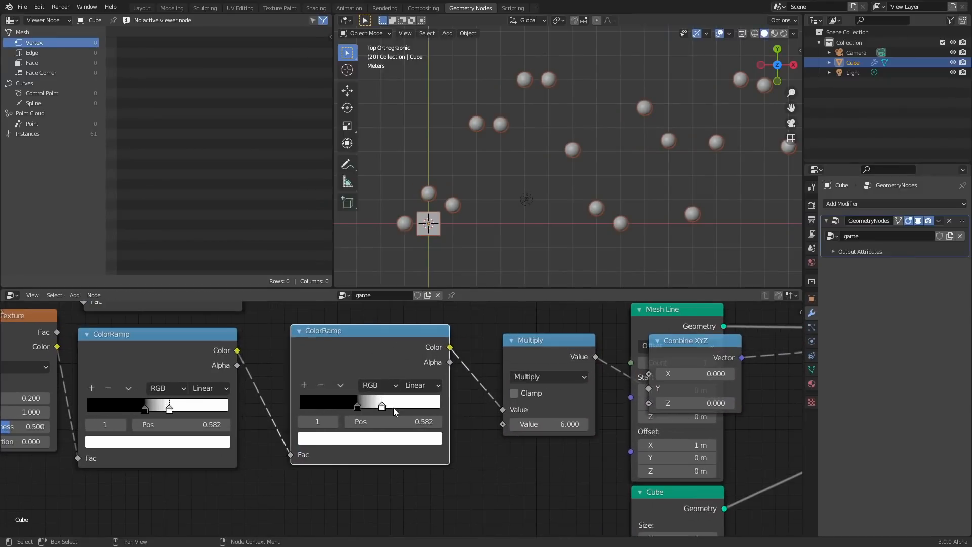
Reset the duplicated ColorRamp and flip it so it runs from white at 0 to black at 1
{"action": "left_click", "coordinate": [335, 387]}
{"action": "left_click", "coordinate": [389, 458]}
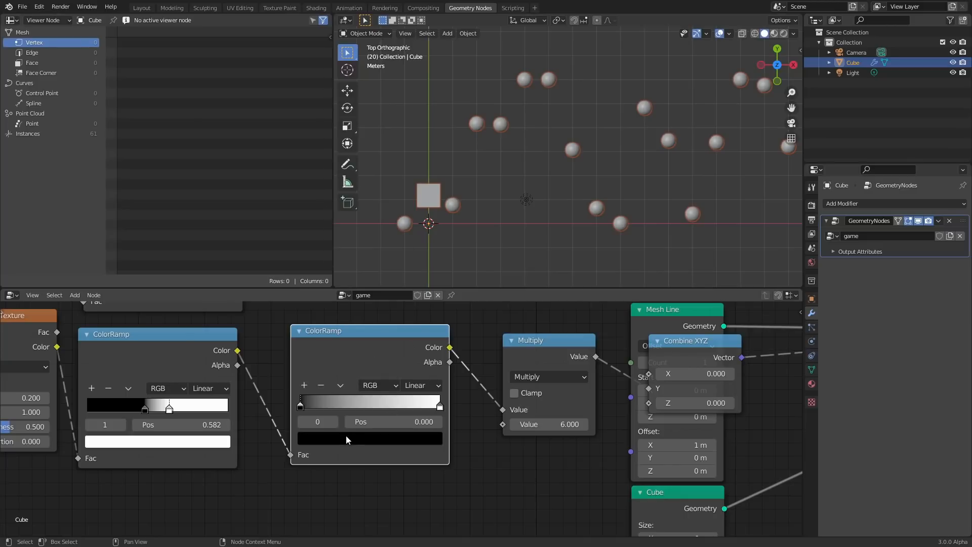
{"action": "left_click_drag", "start_coordinate": [380, 422], "coordinate": [300, 406]}
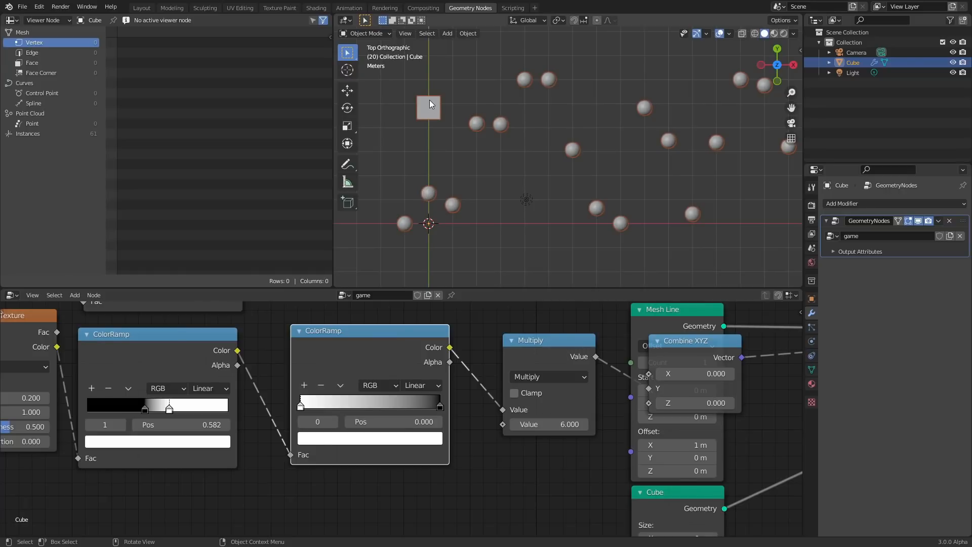
Play the animation in stretches to check how the cube moves with the inverted ColorRamp
{"action": "key", "text": "space"}
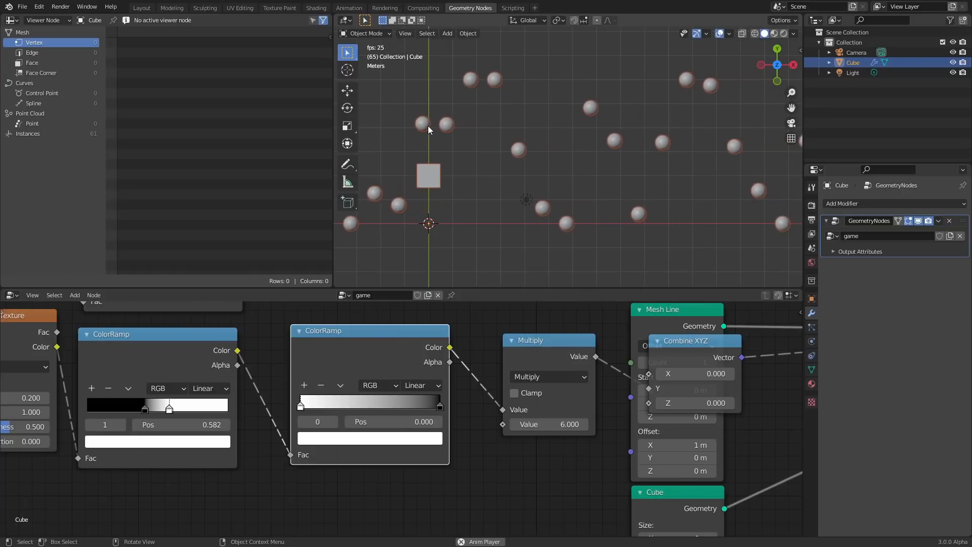
{"action": "key", "text": "space"}
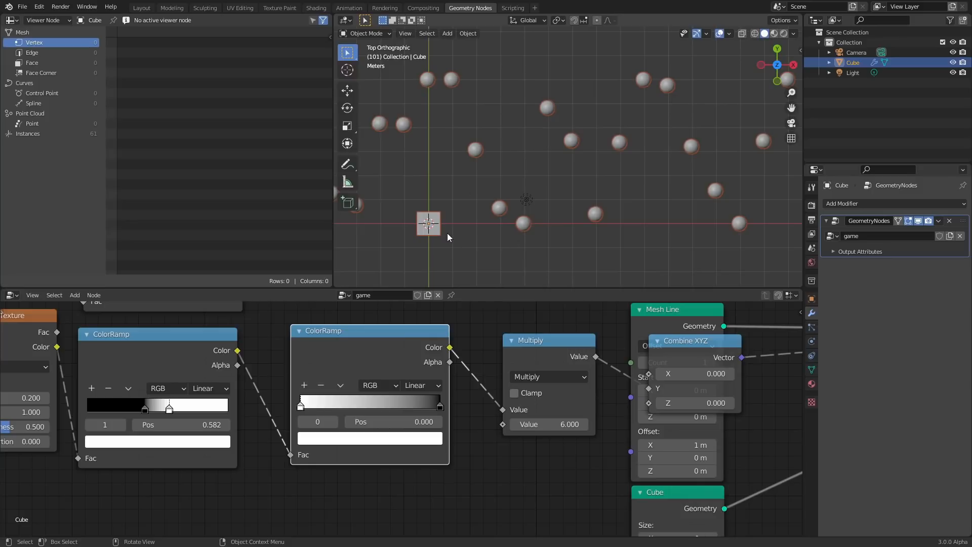
{"action": "key", "text": "space"}
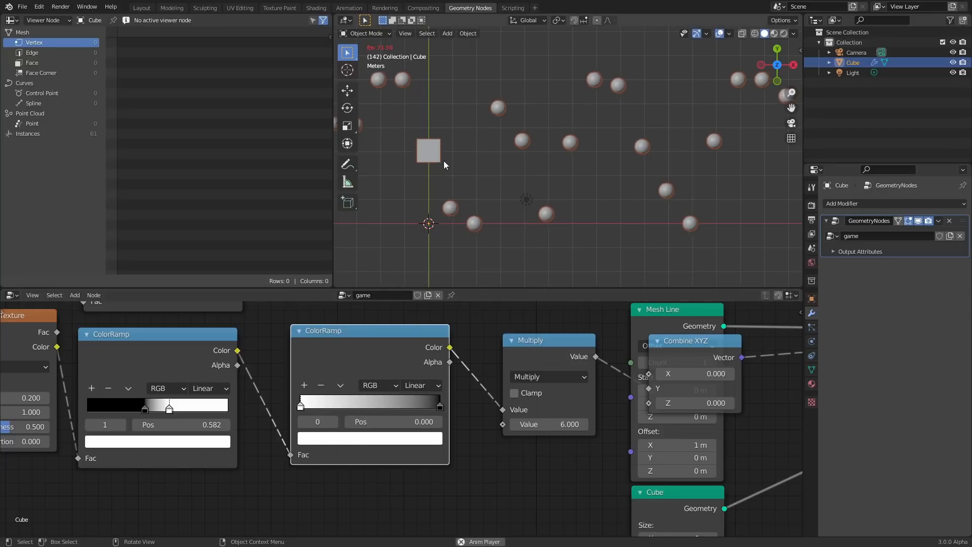
{"action": "key", "text": "space"}
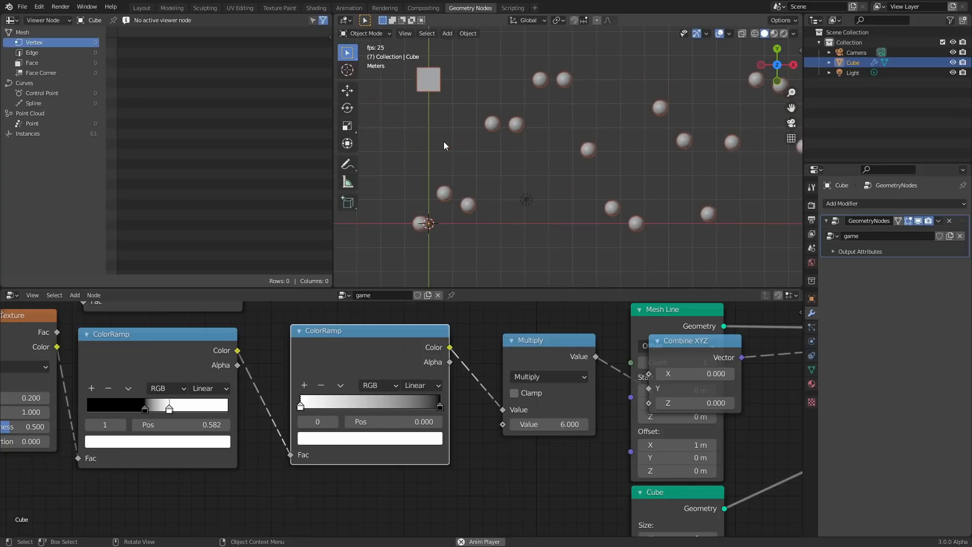
Delete the duplicated ColorRamp while keeping the link, and move Multiply and Combine XYZ back toward the remaining ramp
{"action": "key", "text": "ctrl+x"}
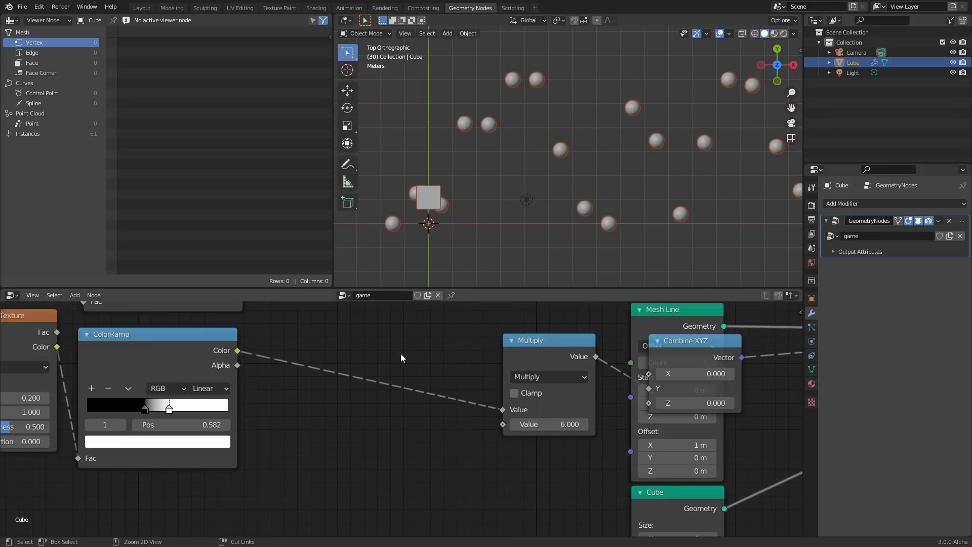
{"action": "left_click_drag", "start_coordinate": [544, 344], "coordinate": [455, 337]}
{"action": "left_click_drag", "start_coordinate": [691, 341], "coordinate": [568, 349]}
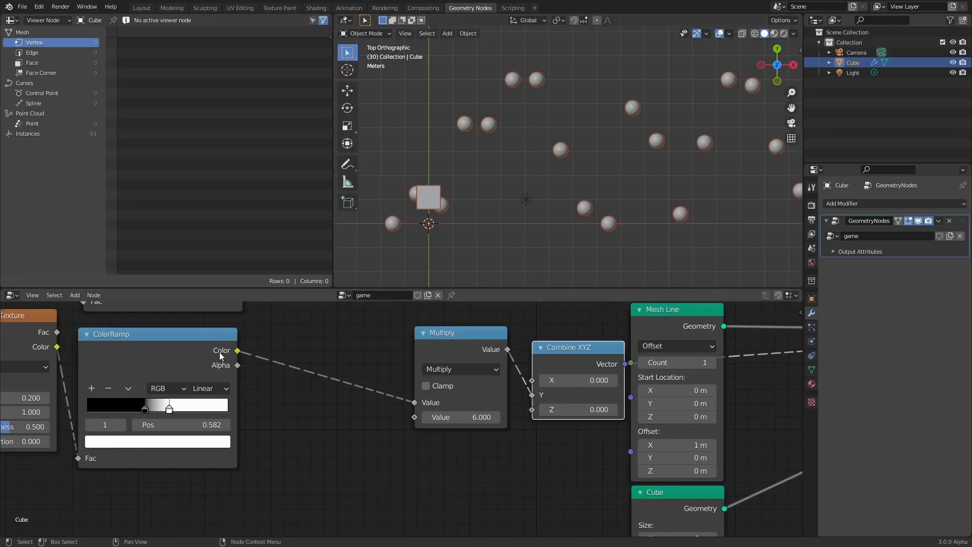
Insert a Math node set to Add with value 0.5 between the lower ColorRamp and Multiply, and play the animation
{"action": "key", "text": "shift+d"}
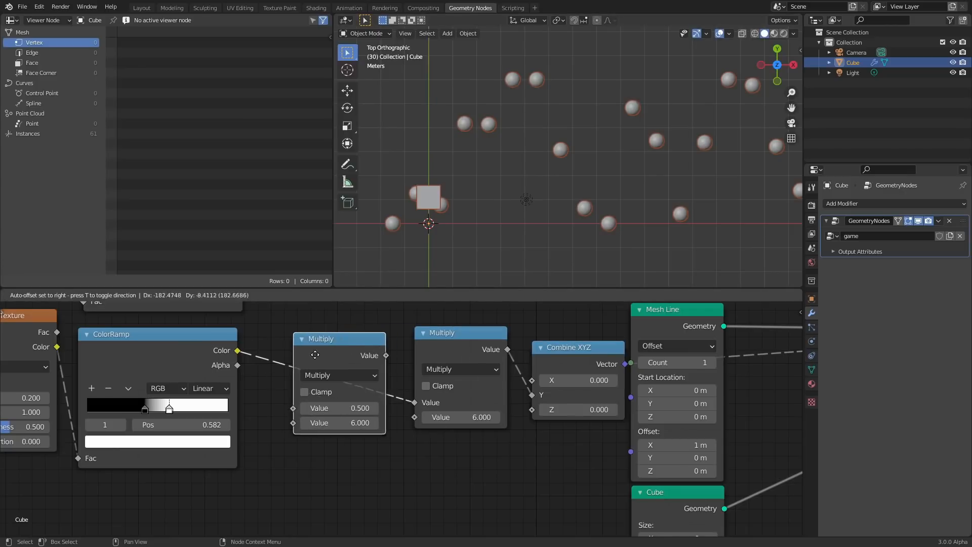
{"action": "left_click", "coordinate": [314, 350]}
{"action": "left_click", "coordinate": [336, 366]}
{"action": "left_click", "coordinate": [306, 193]}
{"action": "left_click_drag", "start_coordinate": [323, 356], "coordinate": [282, 349]}
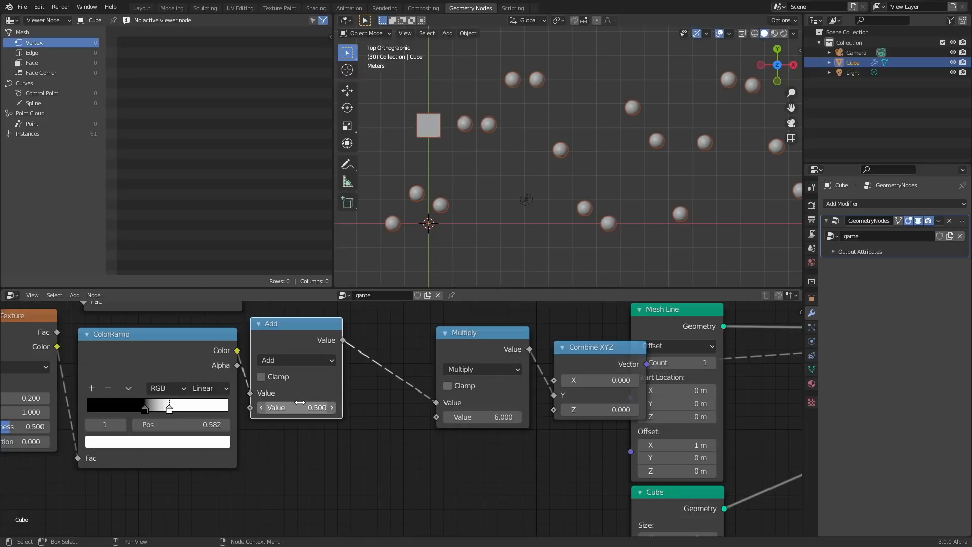
{"action": "key", "text": "space"}
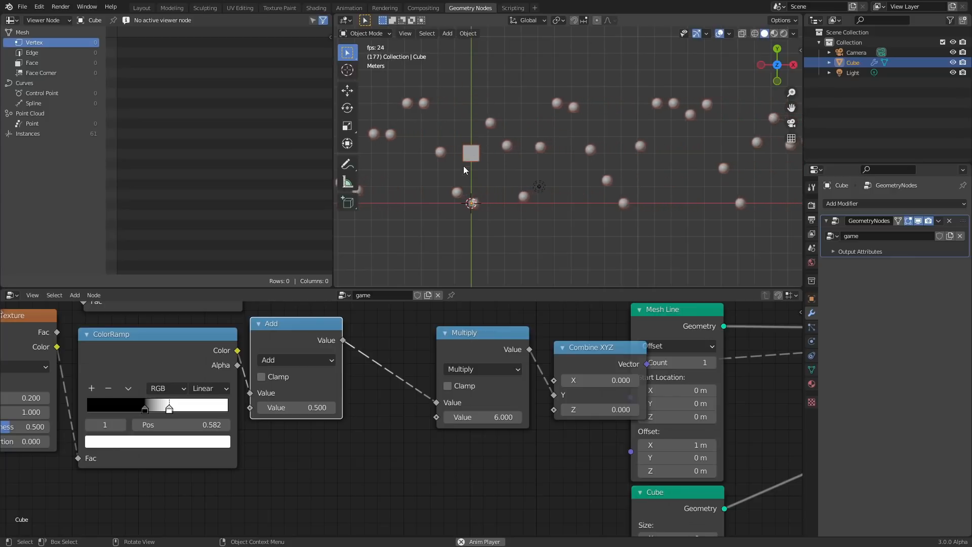
{"action": "key", "text": "space"}
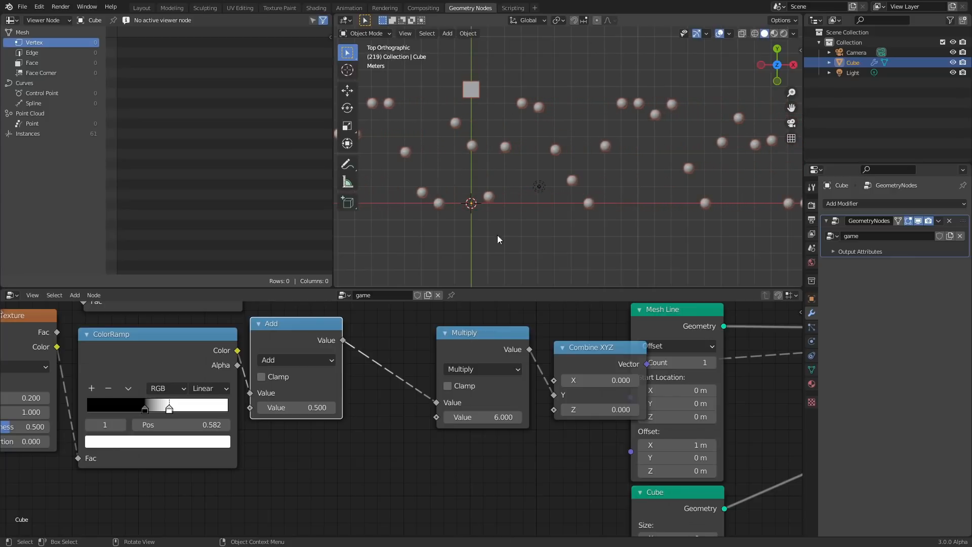
Duplicate the new Add node, insert the copy before the lower Multiply, and set its operation to Fraction
{"action": "scroll", "coordinate": [312, 361], "scroll_direction": "up", "scroll_amount": 2}
{"action": "middle_click_drag", "start_coordinate": [312, 393], "coordinate": [311, 403]}
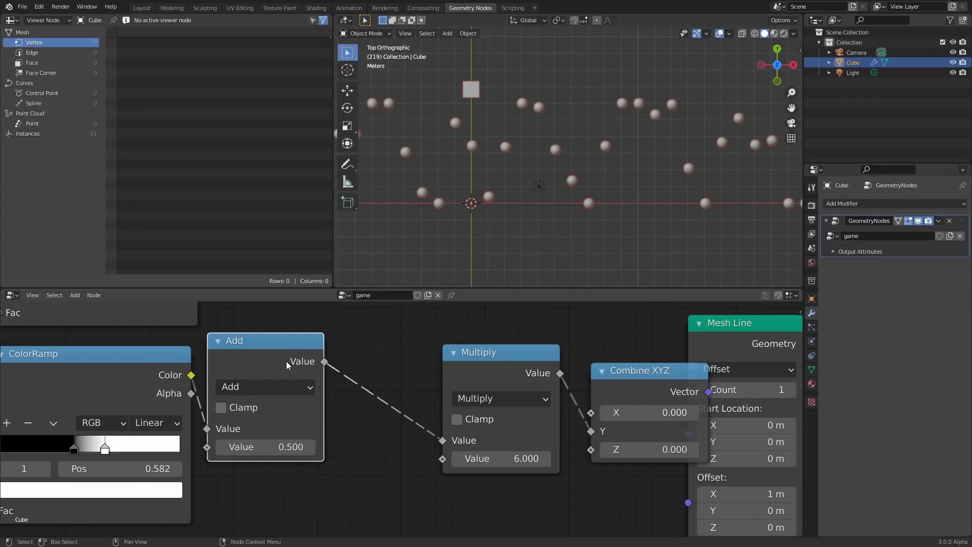
{"action": "key", "text": "shift+d"}
{"action": "left_click", "coordinate": [471, 363]}
{"action": "left_click", "coordinate": [428, 387]}
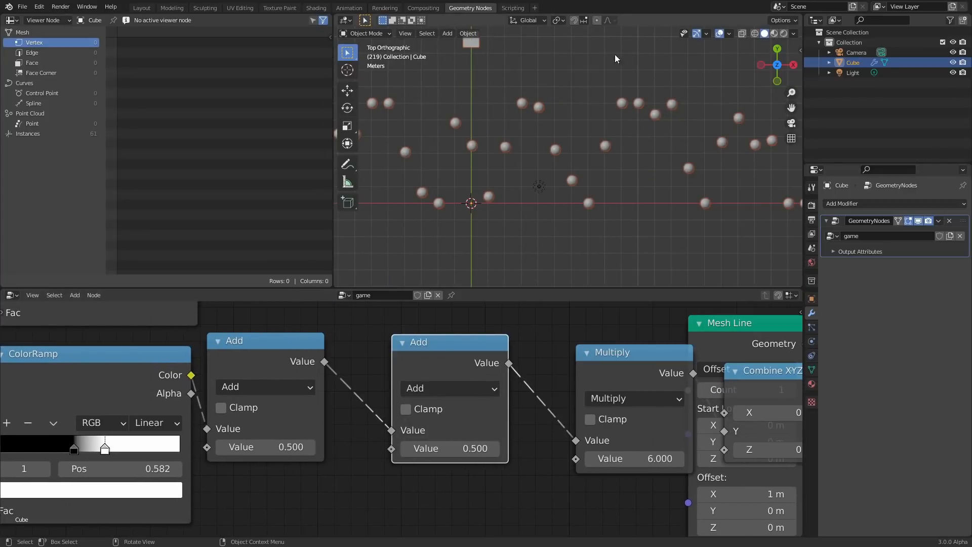
{"action": "left_click", "coordinate": [454, 387]}
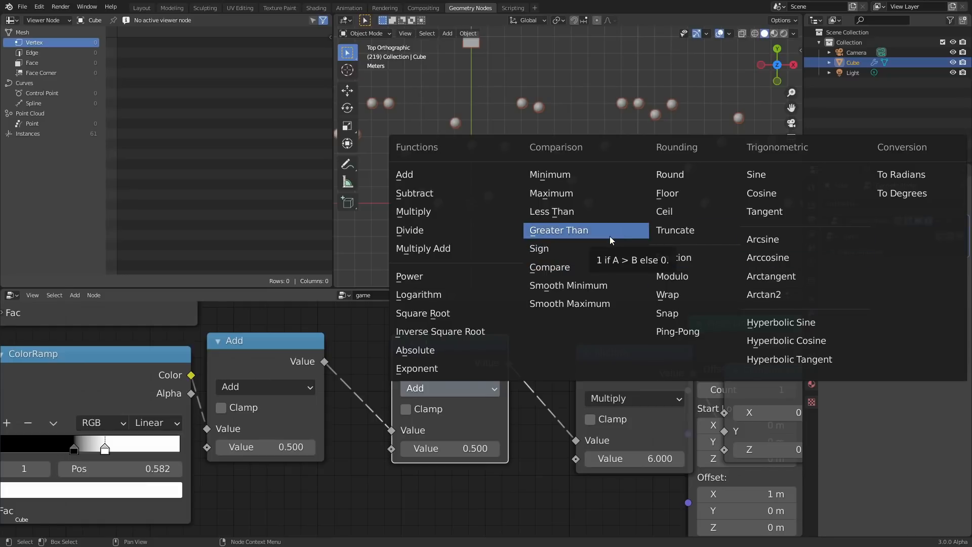
{"action": "left_click", "coordinate": [684, 256]}
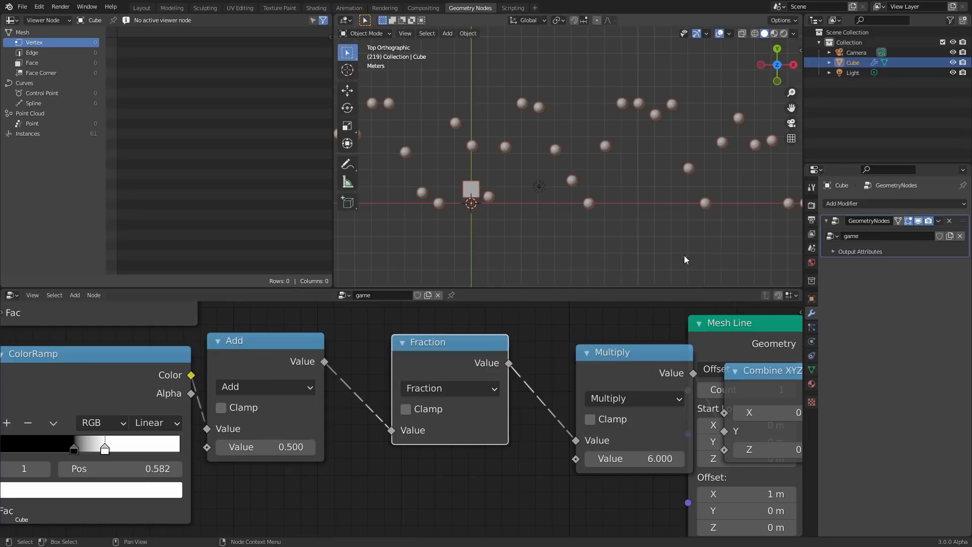
Tidy the lower chain by moving Fraction and Multiply closer to Add and shifting the Mesh Line and Cube nodes clear
{"action": "left_click_drag", "start_coordinate": [628, 353], "coordinate": [583, 353]}
{"action": "left_click_drag", "start_coordinate": [445, 343], "coordinate": [408, 341]}
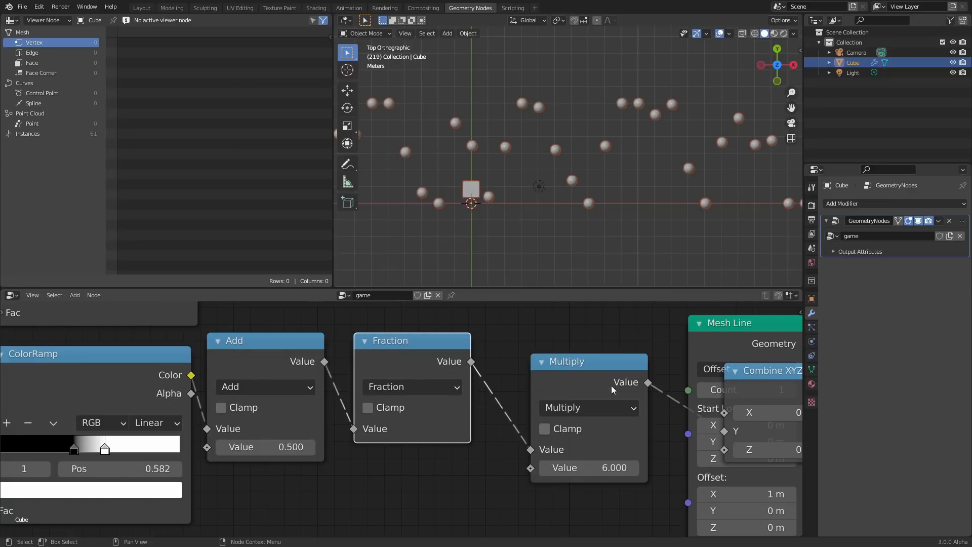
{"action": "left_click_drag", "start_coordinate": [557, 353], "coordinate": [510, 359]}
{"action": "scroll", "coordinate": [648, 361], "scroll_direction": "down", "scroll_amount": 3}
{"action": "left_click_drag", "start_coordinate": [356, 487], "coordinate": [350, 485]}
{"action": "key", "text": "g"}
{"action": "left_click", "coordinate": [528, 507]}
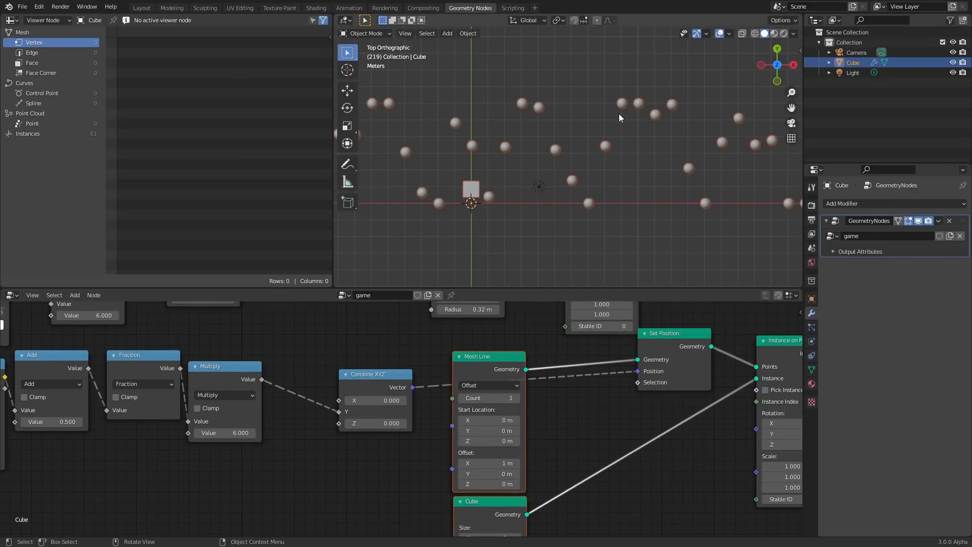
Play the animation and check up close whether the cube avoids the asteroids
{"action": "key", "text": "space"}
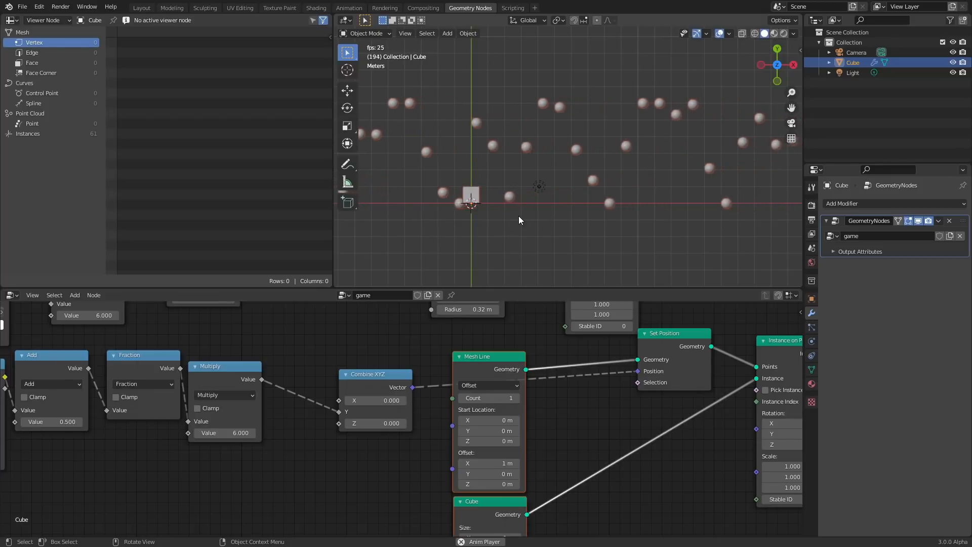
{"action": "scroll", "coordinate": [476, 132], "scroll_direction": "up", "scroll_amount": 3}
{"action": "middle_click_drag", "start_coordinate": [476, 132], "coordinate": [570, 143], "text": "shift"}
{"action": "scroll", "coordinate": [516, 156], "scroll_direction": "up", "scroll_amount": 2}
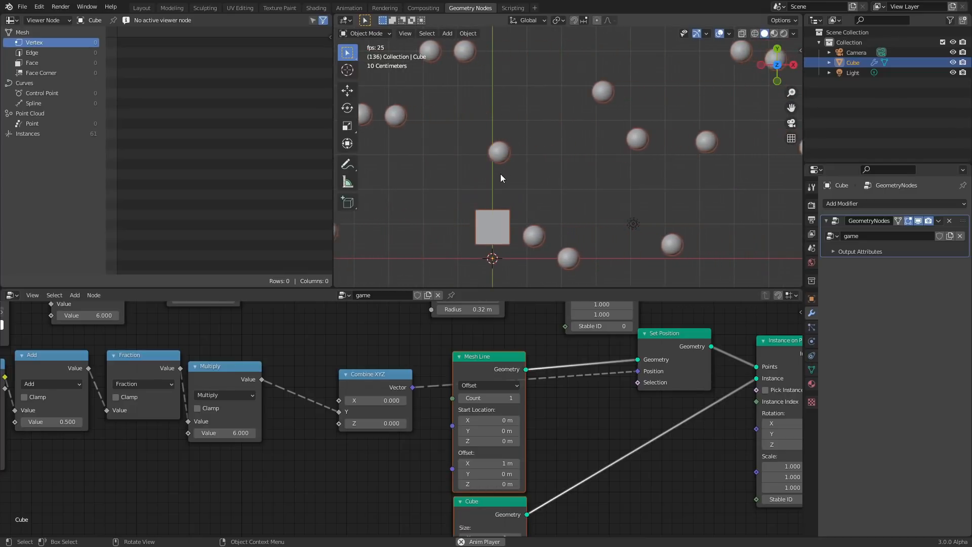
Set the Cube node's Size to 0.59 m on all three axes and replay the animation
{"action": "key", "text": "space"}
{"action": "scroll", "coordinate": [628, 375], "scroll_direction": "down", "scroll_amount": 3}
{"action": "middle_click_drag", "start_coordinate": [652, 405], "coordinate": [582, 346]}
{"action": "scroll", "coordinate": [443, 416], "scroll_direction": "up", "scroll_amount": 3}
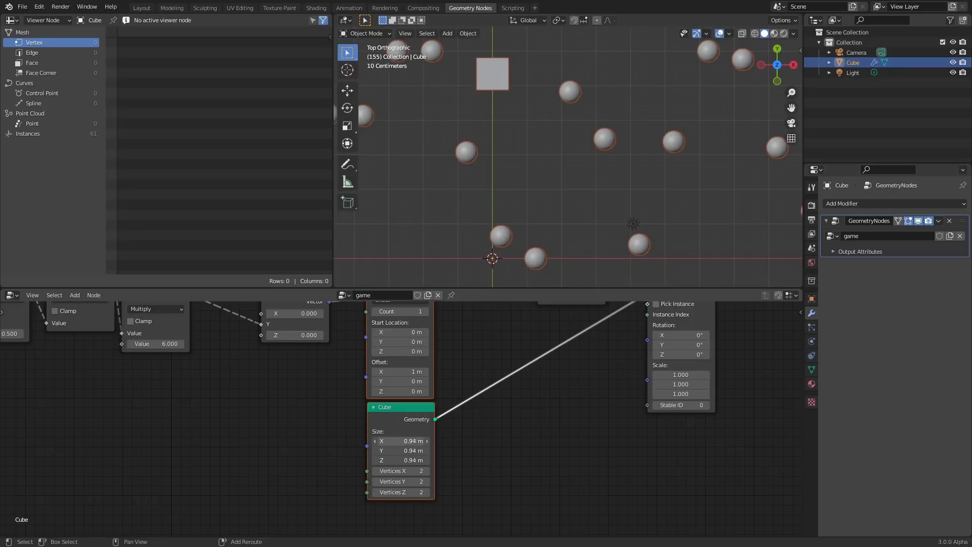
{"action": "key", "text": "space"}
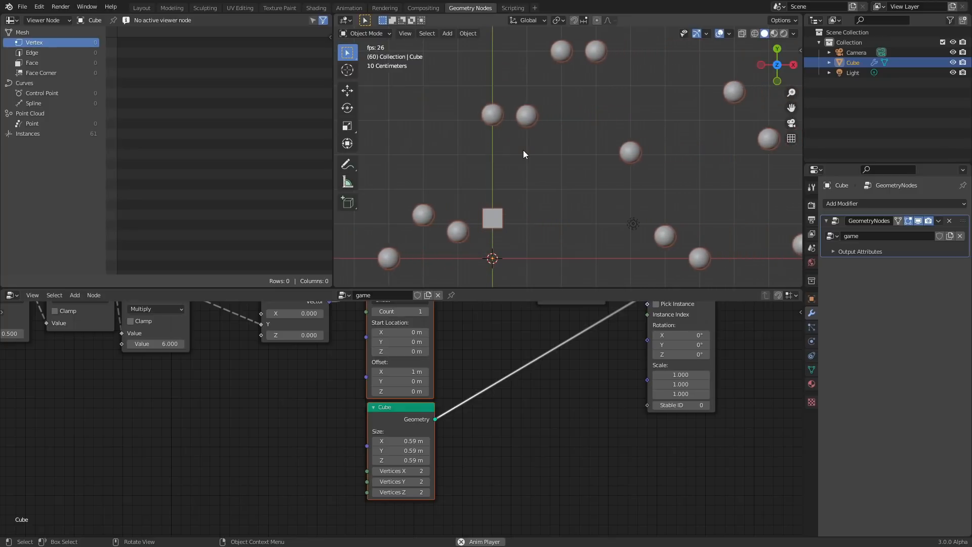
{"action": "key", "text": "space"}
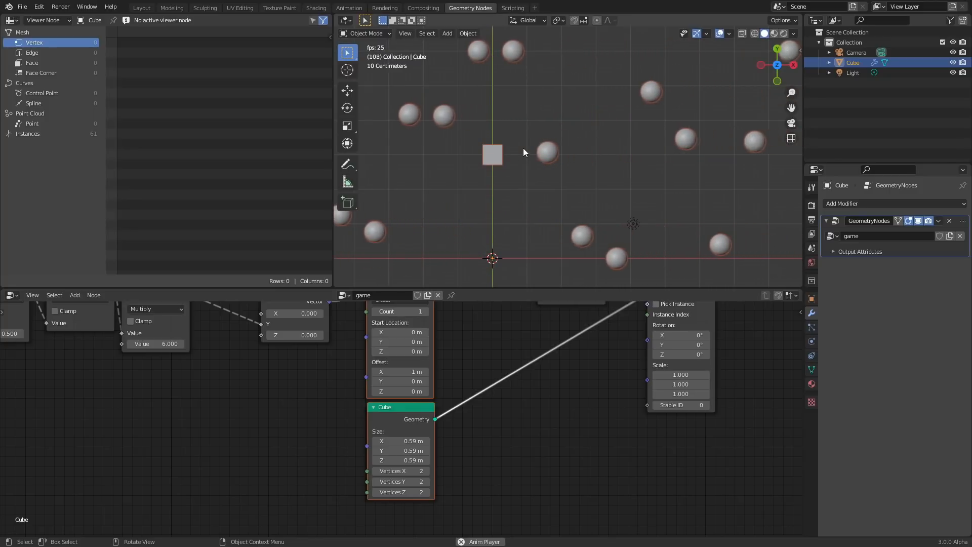
Reduce the UV Sphere's Radius to 0.16 m
{"action": "scroll", "coordinate": [646, 380], "scroll_direction": "up", "scroll_amount": 2}
{"action": "middle_click_drag", "start_coordinate": [493, 377], "coordinate": [568, 457]}
{"action": "scroll", "coordinate": [562, 425], "scroll_direction": "down", "scroll_amount": 2}
{"action": "middle_click_drag", "start_coordinate": [579, 415], "coordinate": [611, 495]}
{"action": "middle_click_drag", "start_coordinate": [480, 393], "coordinate": [528, 422]}
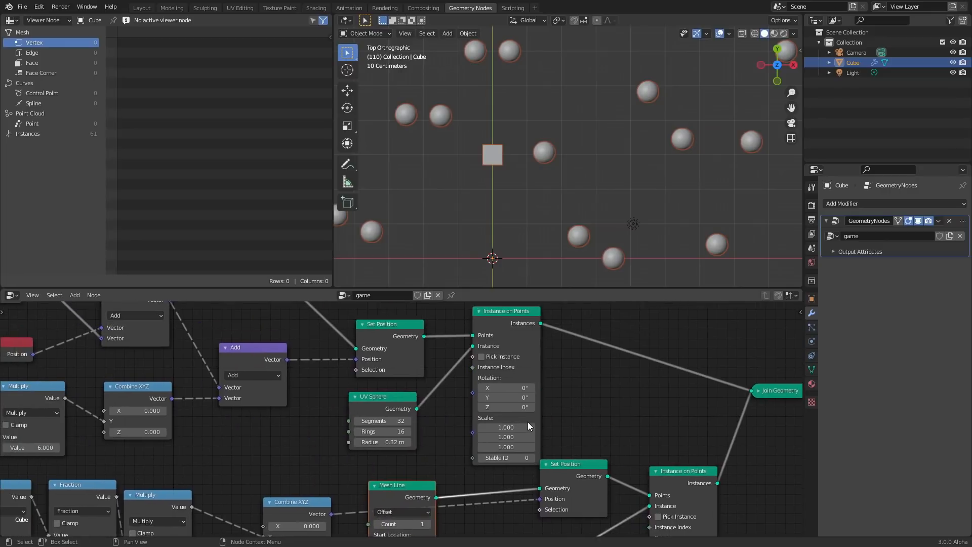
{"action": "scroll", "coordinate": [423, 431], "scroll_direction": "up", "scroll_amount": 2}
{"action": "left_click_drag", "start_coordinate": [377, 450], "coordinate": [355, 451]}
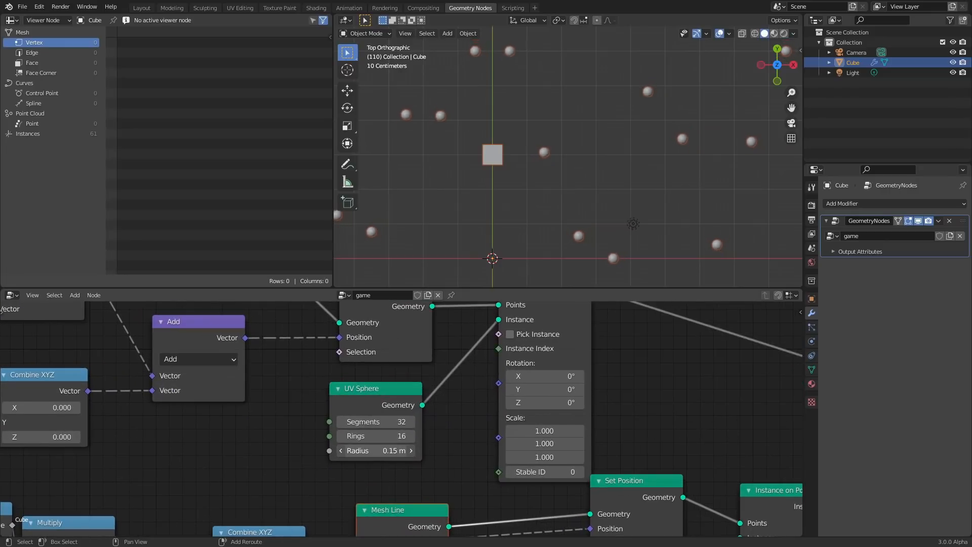
Play the animation to check how the smaller cube passes among the smaller asteroids
{"action": "key", "text": "space"}
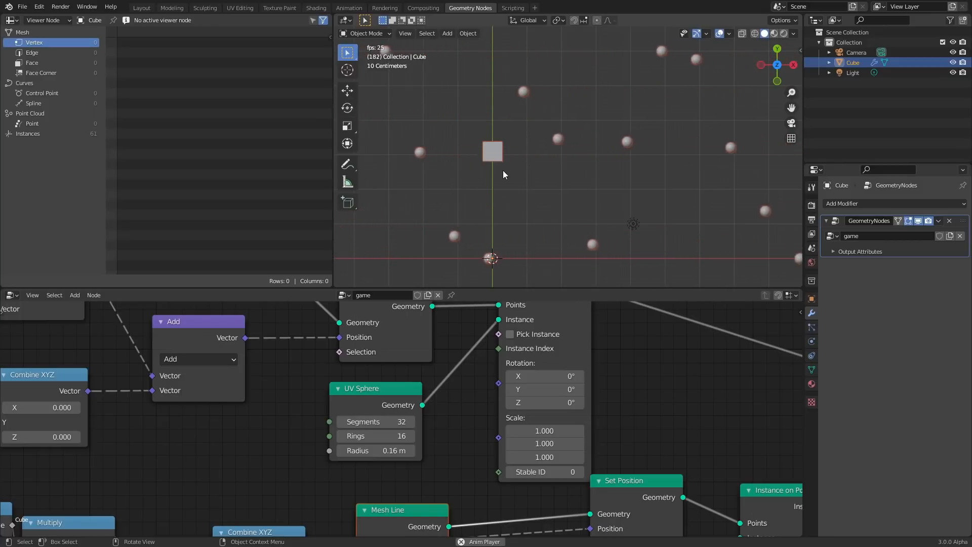
{"action": "scroll", "coordinate": [503, 170], "scroll_direction": "down", "scroll_amount": 4}
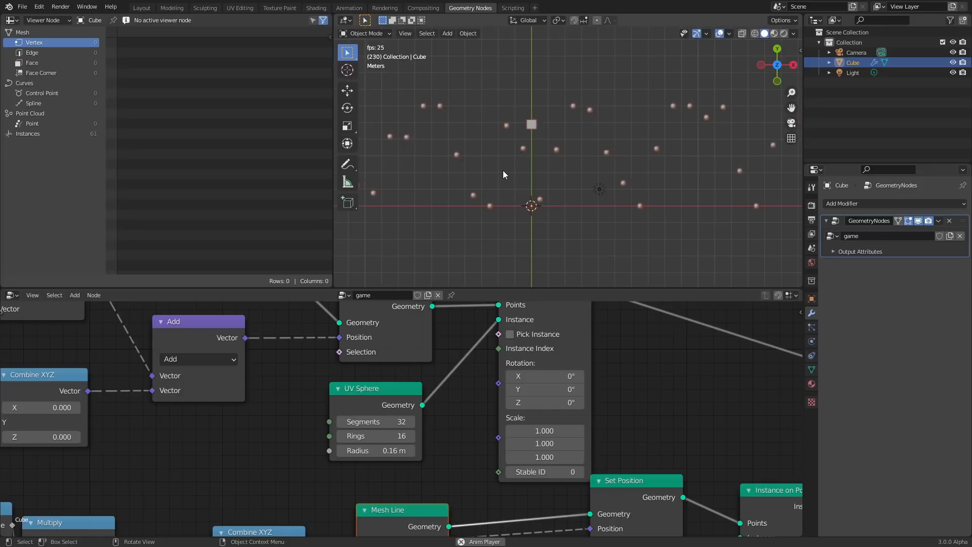
{"action": "key", "text": "space"}
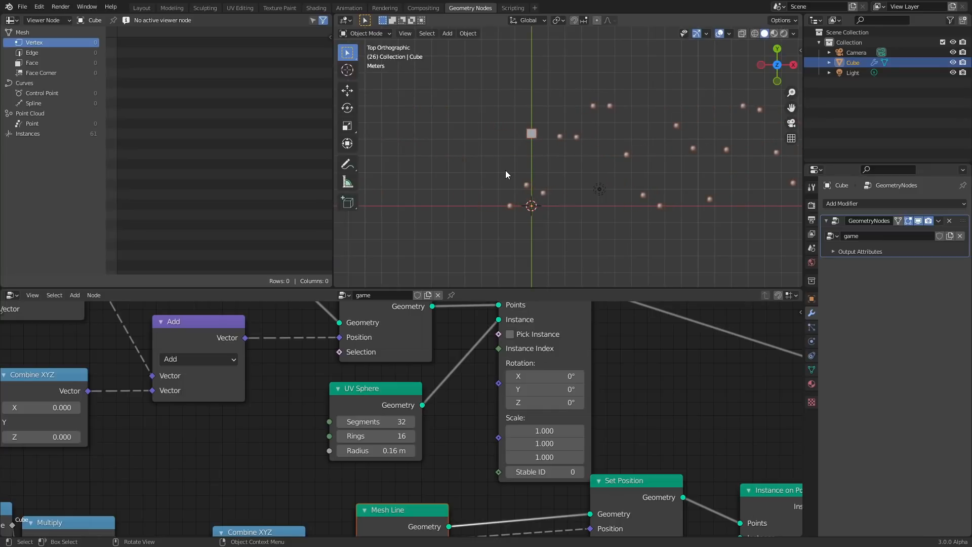
{"action": "middle_click_drag", "start_coordinate": [586, 178], "coordinate": [558, 171], "text": "shift"}
Save the file and examine the lower node chain from the ColorRamp to Multiply
{"action": "scroll", "coordinate": [323, 370], "scroll_direction": "down", "scroll_amount": 2}
{"action": "middle_click_drag", "start_coordinate": [323, 371], "coordinate": [551, 447]}
{"action": "scroll", "coordinate": [372, 408], "scroll_direction": "up", "scroll_amount": 6}
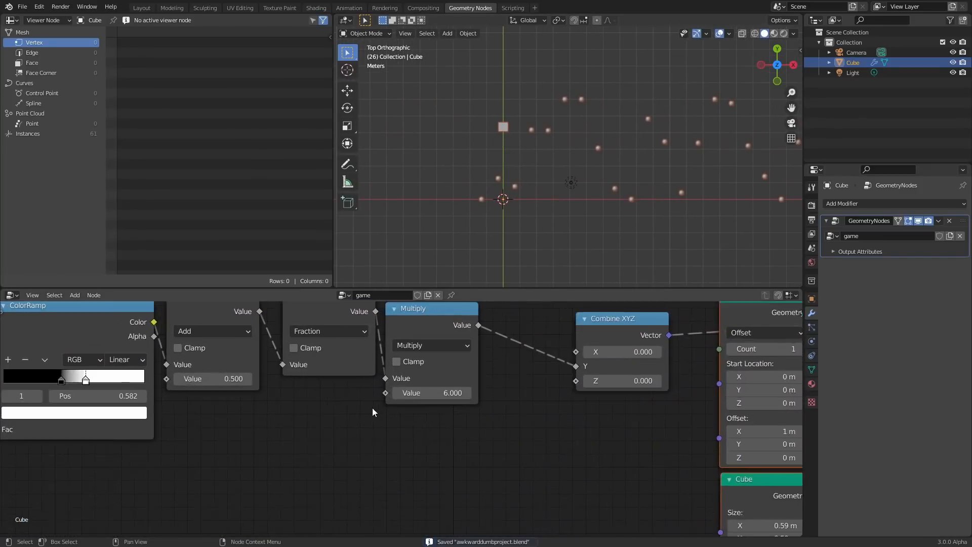
{"action": "middle_click_drag", "start_coordinate": [378, 410], "coordinate": [526, 426]}
{"action": "middle_click_drag", "start_coordinate": [240, 332], "coordinate": [395, 328]}
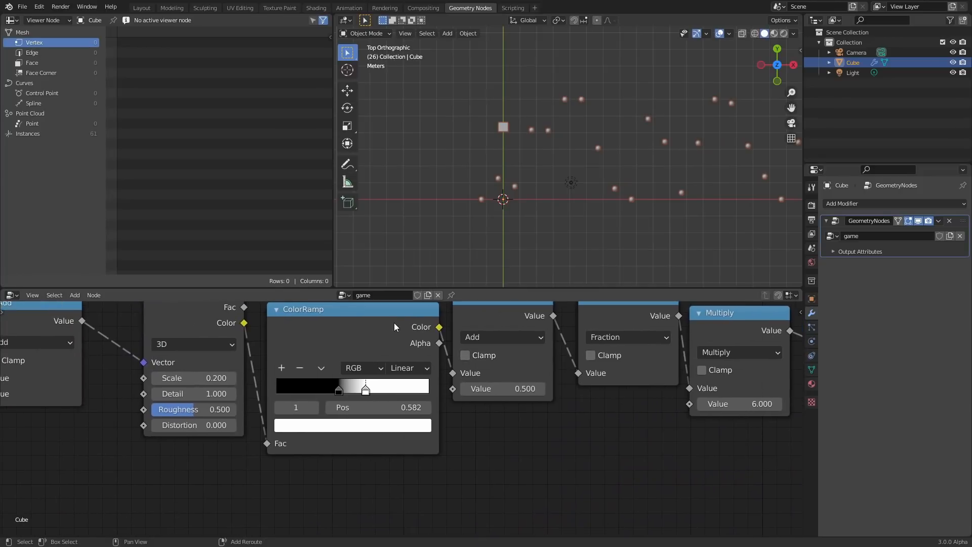
Duplicate the lower Add node below the ColorRamp and make it a Sine node with a frame-driven input value
{"action": "left_click", "coordinate": [474, 319]}
{"action": "key", "text": "shift+d"}
{"action": "left_click", "coordinate": [278, 473]}
{"action": "scroll", "coordinate": [556, 154], "scroll_direction": "up", "scroll_amount": 1}
{"action": "scroll", "coordinate": [557, 154], "scroll_direction": "up", "scroll_amount": 2}
{"action": "middle_click_drag", "start_coordinate": [323, 484], "coordinate": [363, 398]}
{"action": "left_click", "coordinate": [362, 412]}
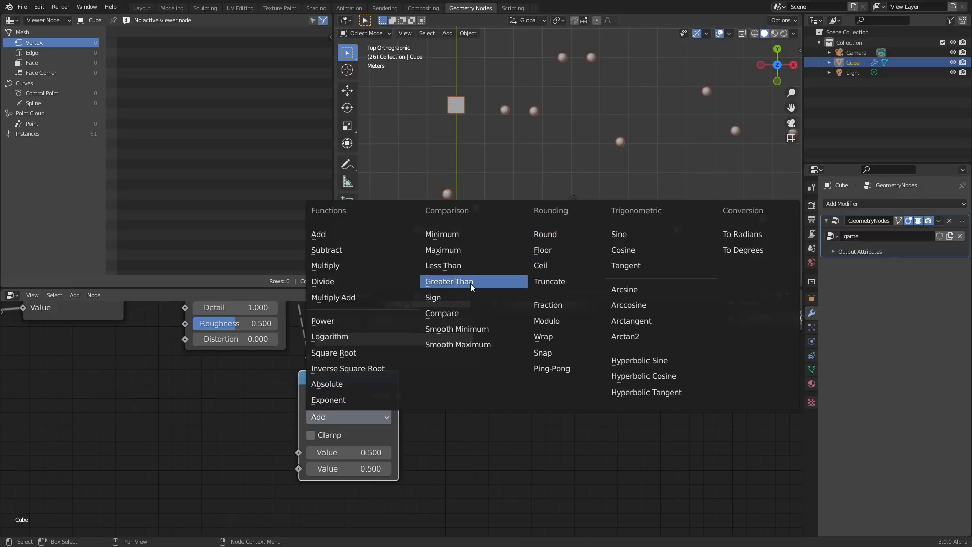
{"action": "left_click", "coordinate": [637, 236]}
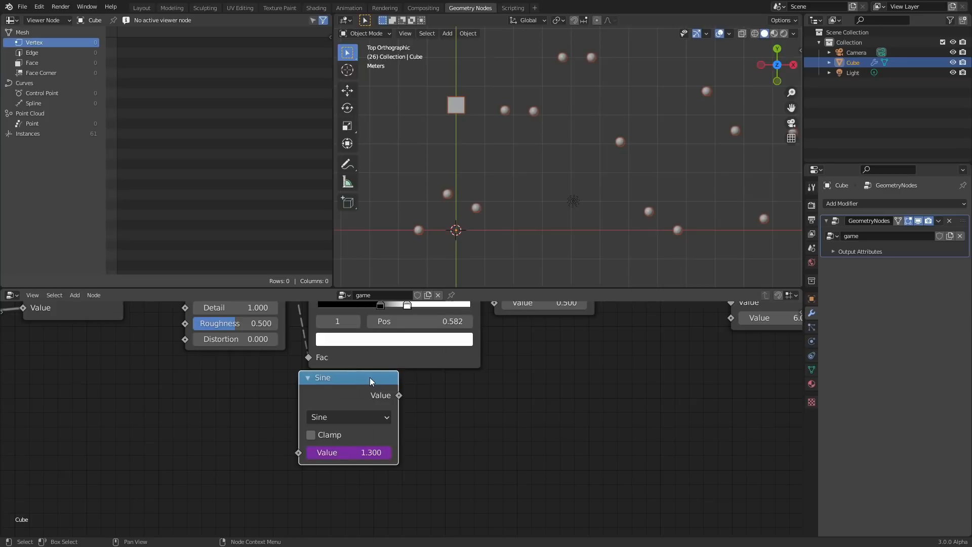
{"action": "left_click_drag", "start_coordinate": [367, 378], "coordinate": [359, 413]}
Add a Map Range node fed by the Sine output and set its From Min to -1
{"action": "key", "text": "shift+a"}
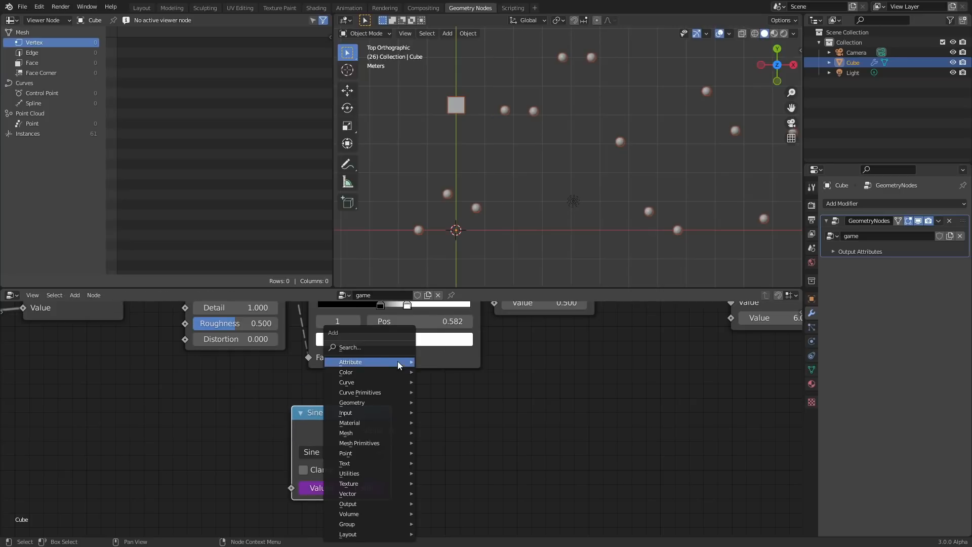
{"action": "left_click", "coordinate": [373, 345]}
{"action": "type", "text": "map"}
{"action": "key", "text": "Return"}
{"action": "left_click", "coordinate": [458, 407]}
{"action": "left_click_drag", "start_coordinate": [392, 430], "coordinate": [427, 471]}
{"action": "middle_click_drag", "start_coordinate": [483, 490], "coordinate": [454, 426]}
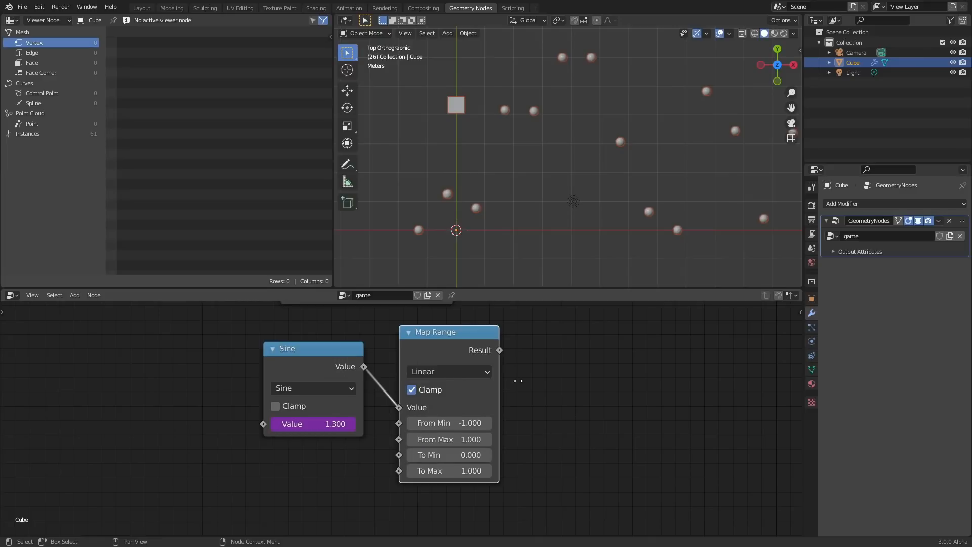
Set the Map Range node's To Min to 0.35 and To Max to 0.5
{"action": "middle_click_drag", "start_coordinate": [542, 352], "coordinate": [503, 407]}
{"action": "middle_click_drag", "start_coordinate": [504, 375], "coordinate": [513, 489]}
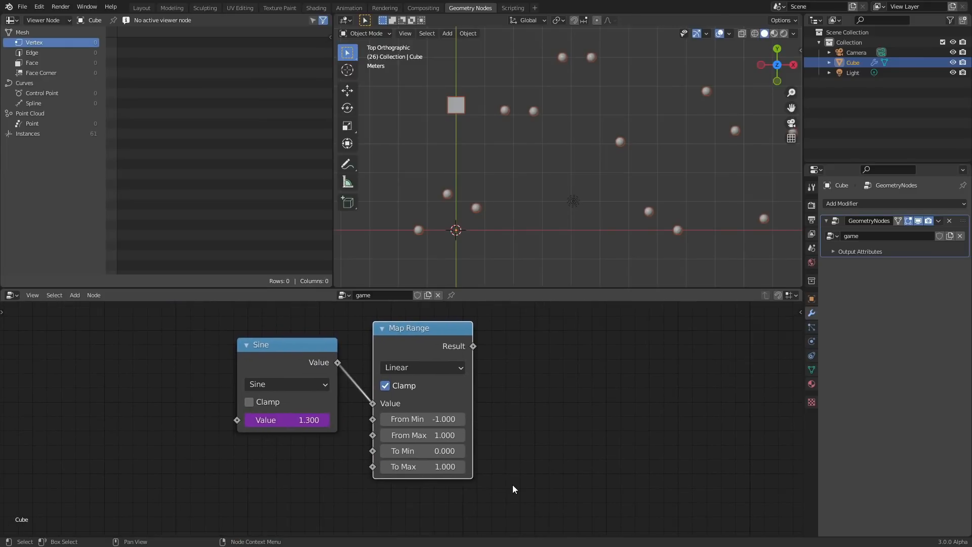
{"action": "left_click", "coordinate": [449, 452]}
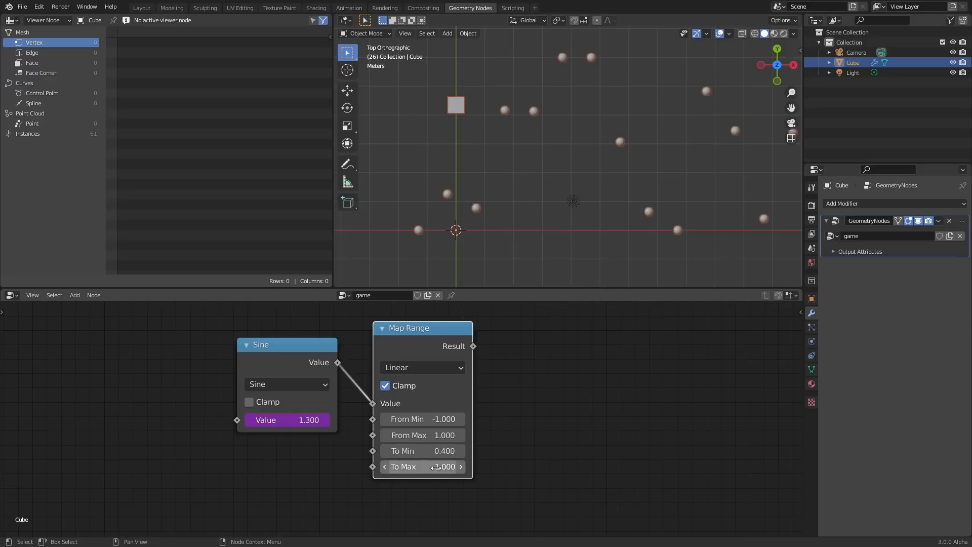
{"action": "left_click", "coordinate": [445, 451]}
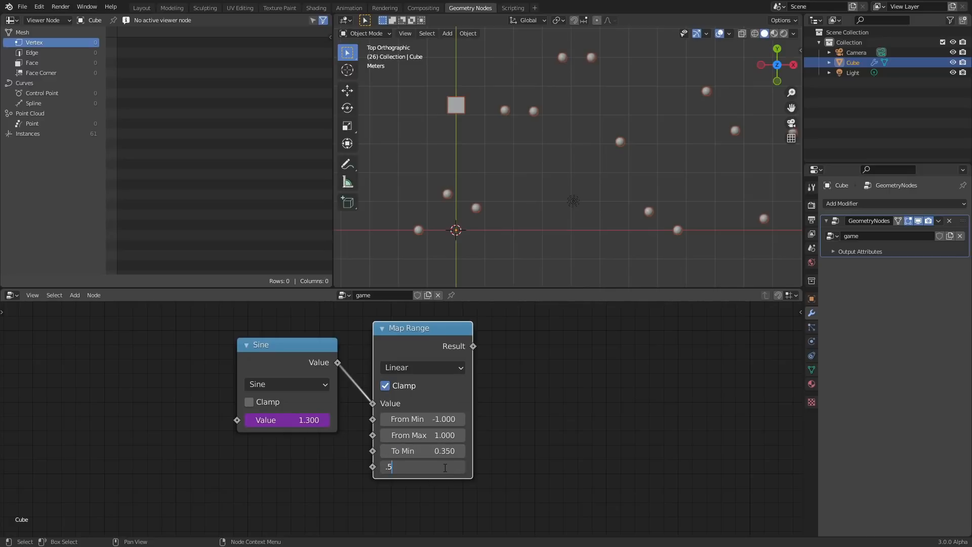
Connect the Map Range result to the second value of the Add node after the lower ColorRamp and play the animation
{"action": "scroll", "coordinate": [444, 467], "scroll_direction": "up", "scroll_amount": 5}
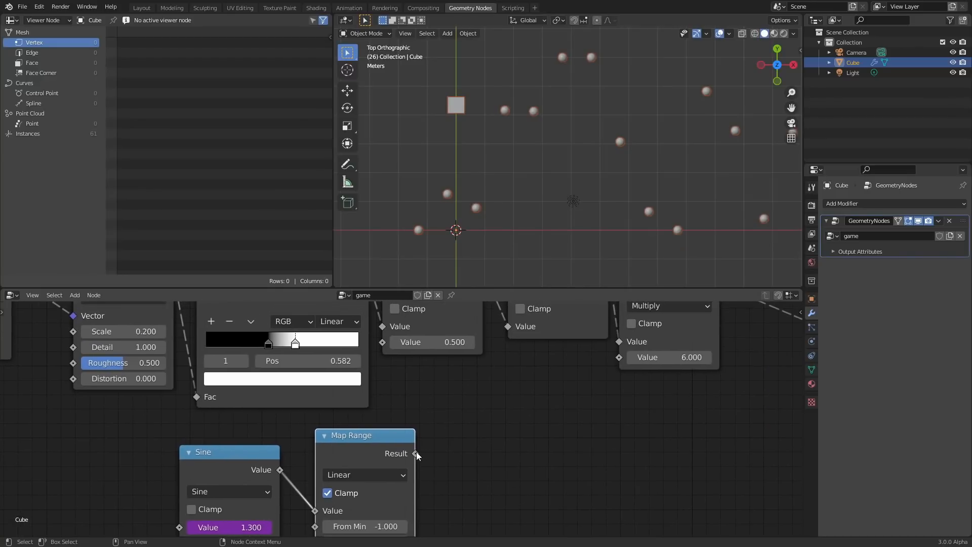
{"action": "left_click_drag", "start_coordinate": [387, 341], "coordinate": [387, 340]}
{"action": "key", "text": "space"}
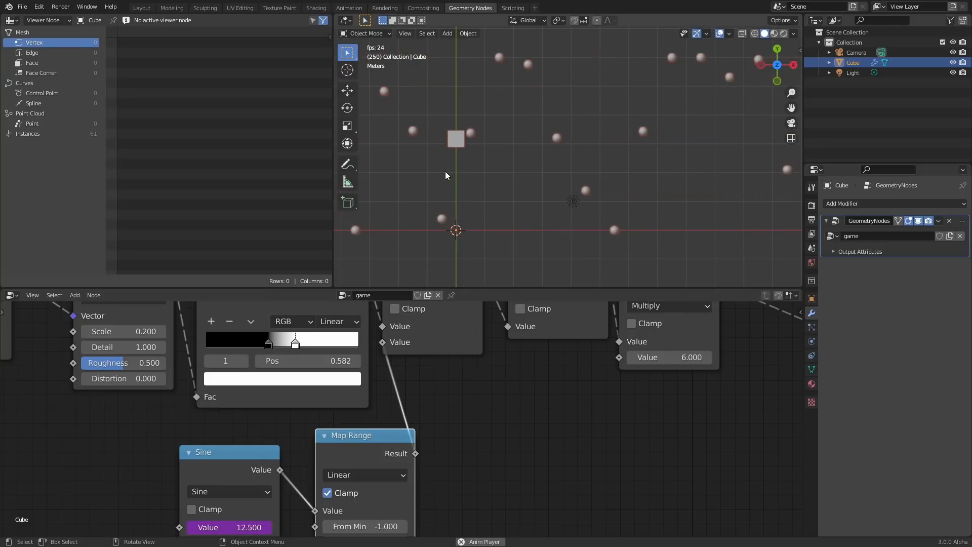
Try a value of 15 in the shared Value node during playback
{"action": "scroll", "coordinate": [431, 343], "scroll_direction": "down", "scroll_amount": 2}
{"action": "middle_click_drag", "start_coordinate": [428, 339], "coordinate": [737, 396]}
{"action": "scroll", "coordinate": [405, 386], "scroll_direction": "down", "scroll_amount": 1}
{"action": "middle_click_drag", "start_coordinate": [373, 374], "coordinate": [465, 501]}
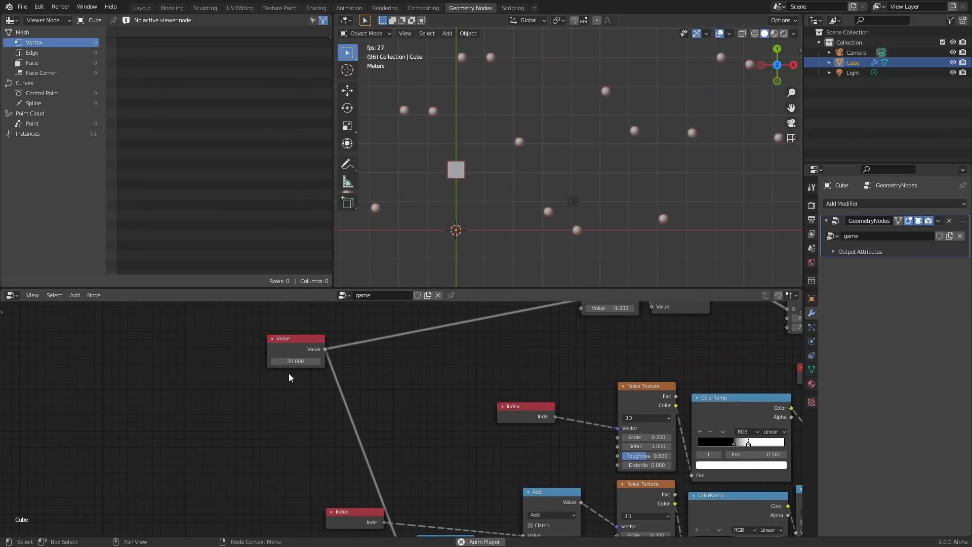
{"action": "left_click", "coordinate": [300, 361]}
{"action": "type", "text": "1"}
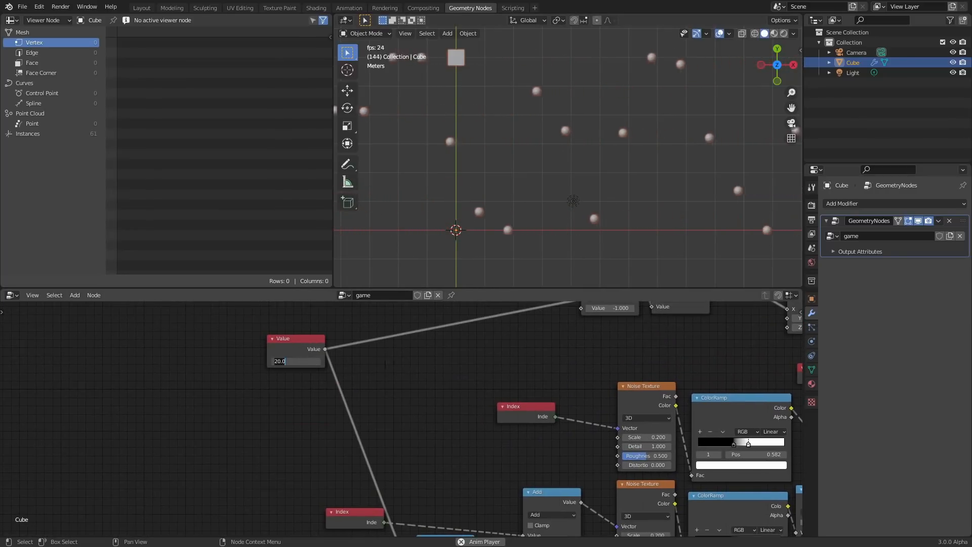
{"action": "type", "text": "5"}
{"action": "key", "text": "Return"}
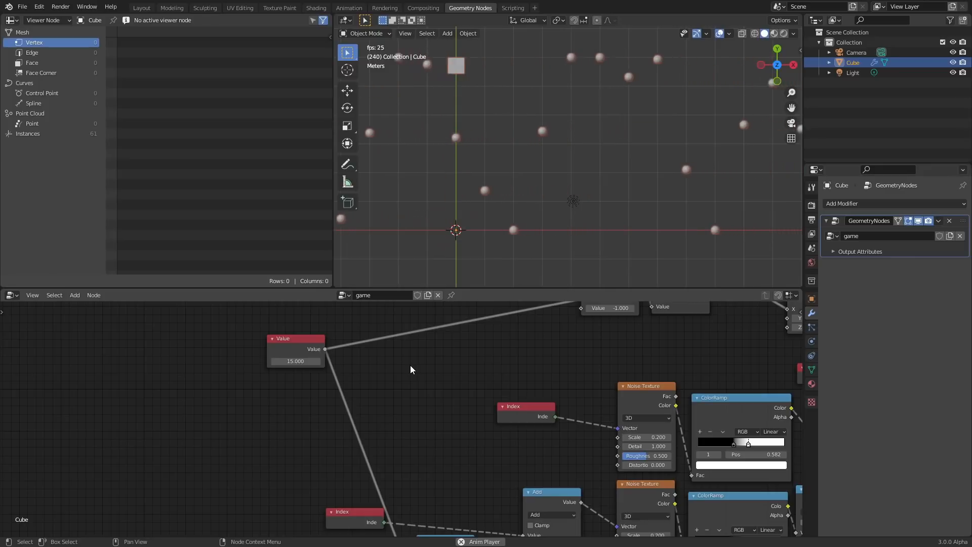
Set the shared Value node to 20, save the file and briefly replay the animation
{"action": "left_click", "coordinate": [302, 361]}
{"action": "type", "text": "20"}
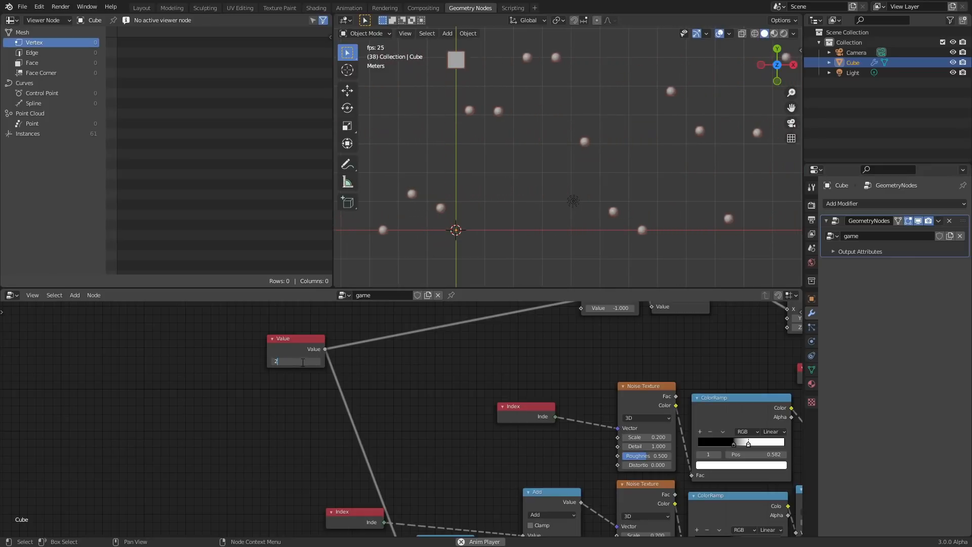
{"action": "key", "text": "Return"}
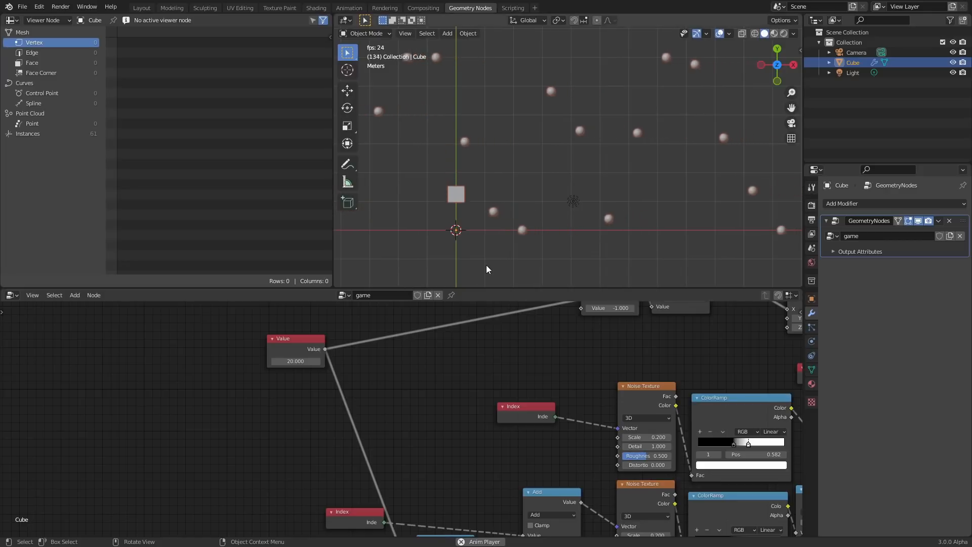
{"action": "key", "text": "space"}
{"action": "key", "text": "ctrl+s"}
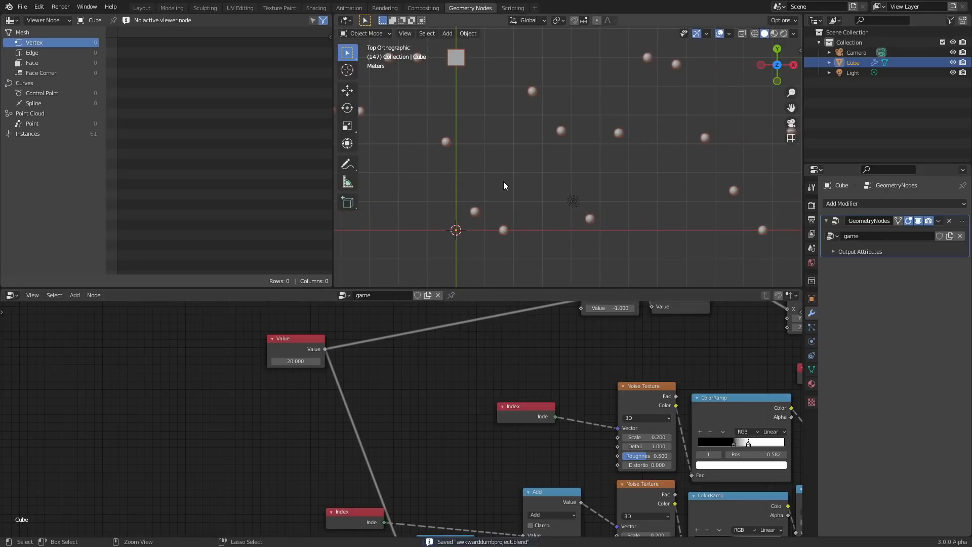
{"action": "key", "text": "space"}
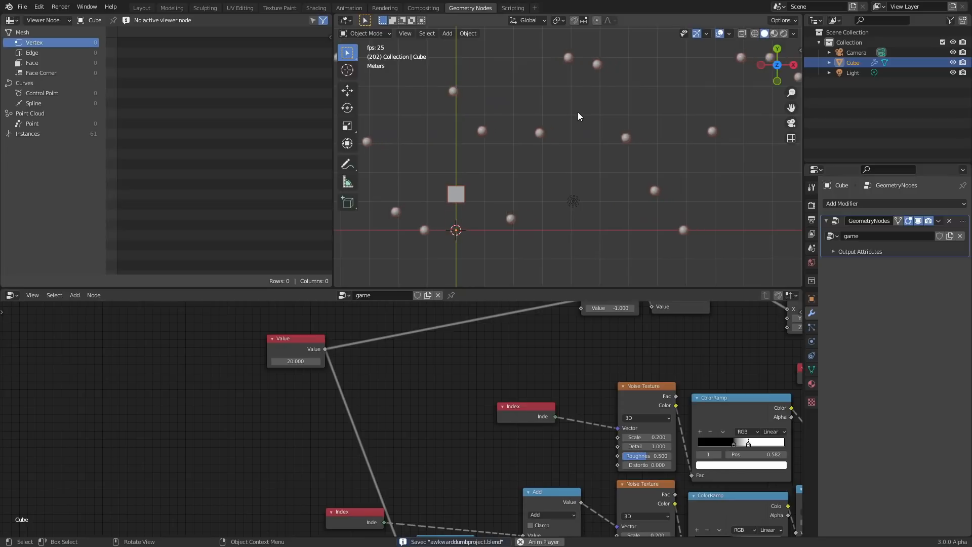
{"action": "key", "text": "space"}
Switch both Noise Texture nodes to 4D and shift the lower one down clear of the upper one
{"action": "middle_click_drag", "start_coordinate": [566, 322], "coordinate": [539, 385]}
{"action": "left_click_drag", "start_coordinate": [554, 405], "coordinate": [555, 402]}
{"action": "scroll", "coordinate": [554, 403], "scroll_direction": "up", "scroll_amount": 2}
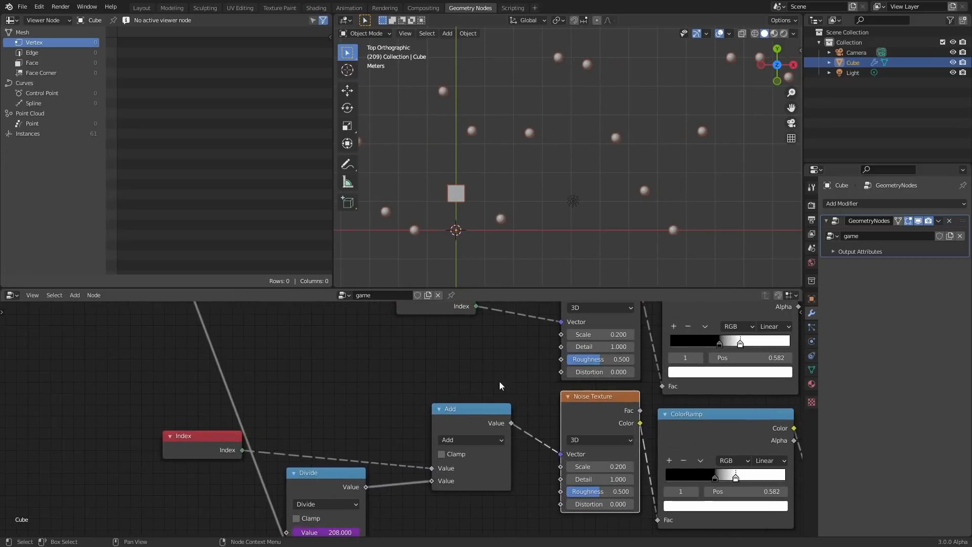
{"action": "middle_click_drag", "start_coordinate": [467, 358], "coordinate": [410, 400]}
{"action": "left_click", "coordinate": [539, 350]}
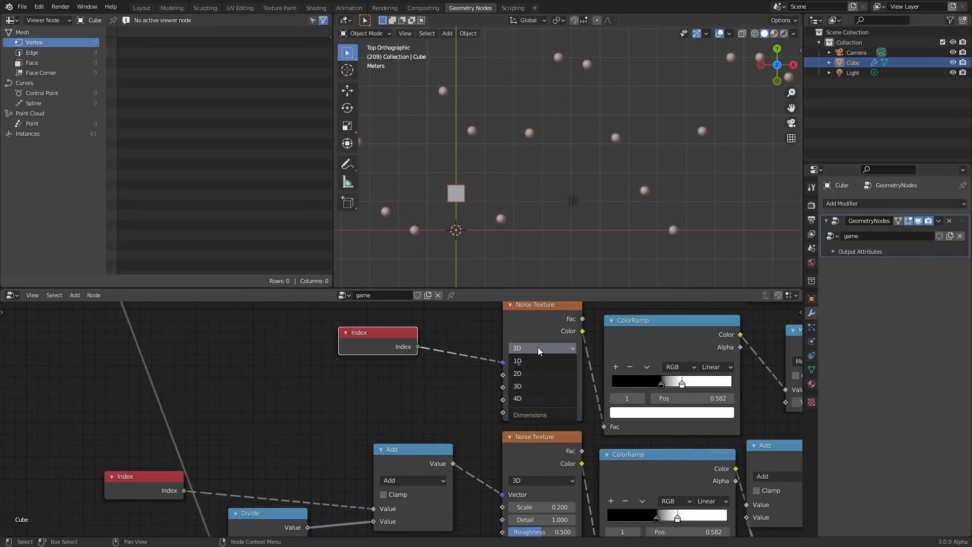
{"action": "left_click", "coordinate": [527, 398]}
{"action": "scroll", "coordinate": [549, 478], "scroll_direction": "down", "scroll_amount": 1, "text": "ctrl"}
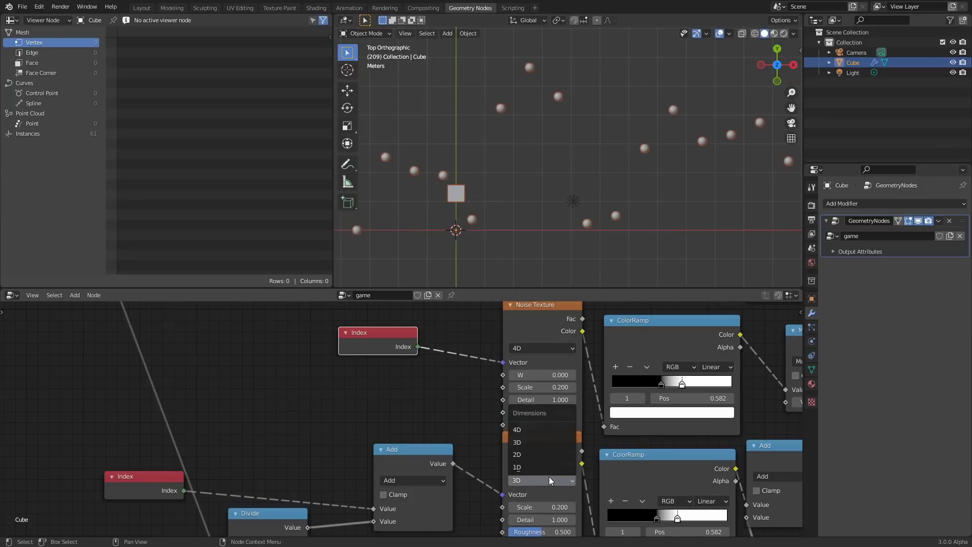
{"action": "left_click_drag", "start_coordinate": [536, 436], "coordinate": [533, 448]}
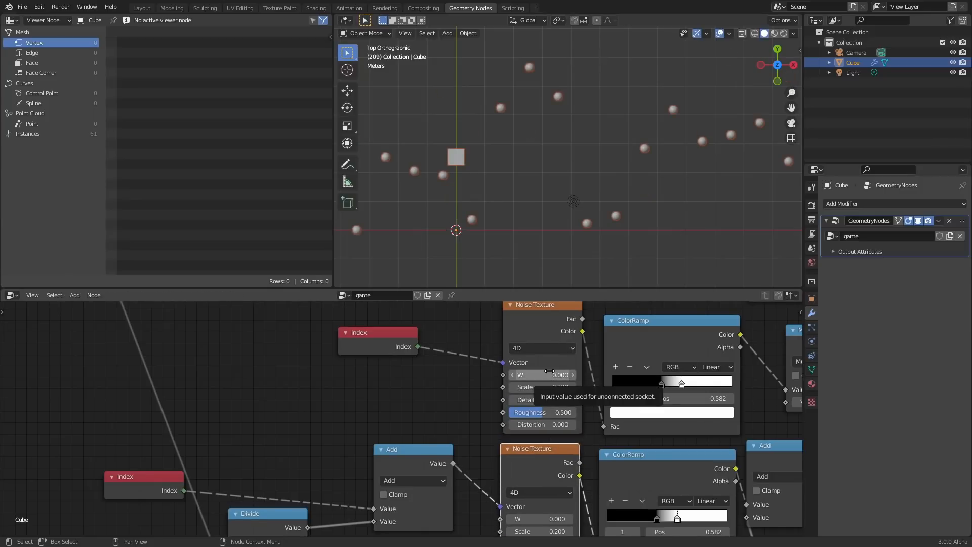
Try different W values on the upper Noise Texture
{"action": "left_click_drag", "start_coordinate": [542, 375], "coordinate": [582, 375]}
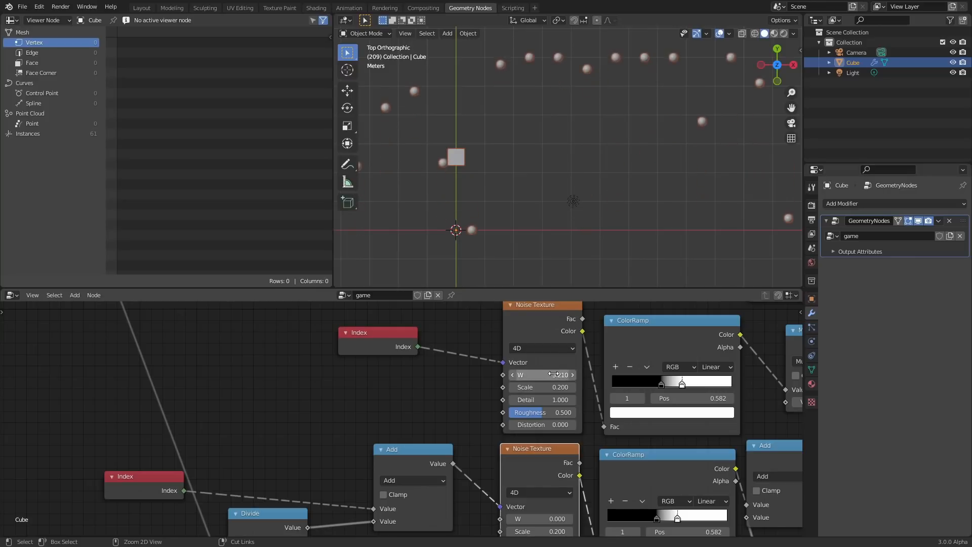
{"action": "key", "text": "Escape"}
{"action": "key", "text": "shift+a"}
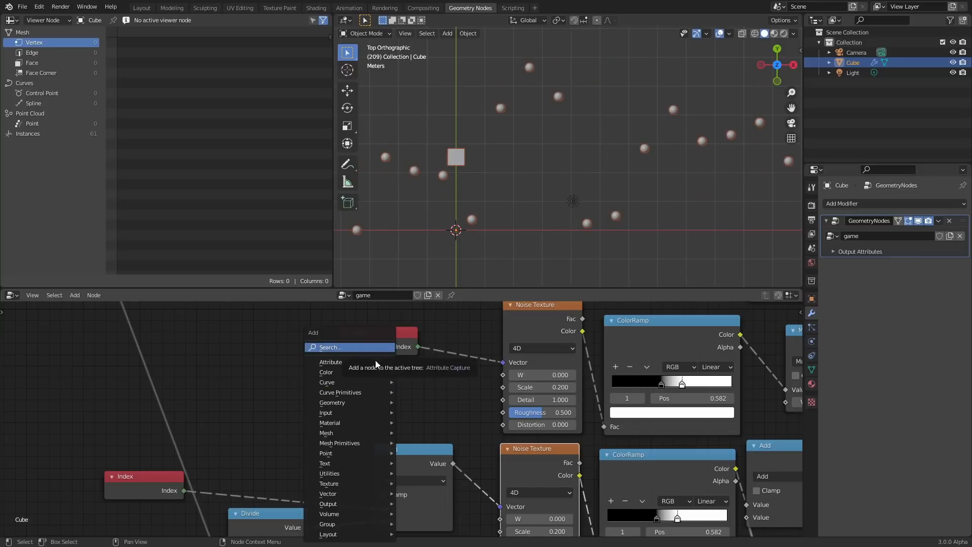
Duplicate the Add node beneath the upper Index node and link its output to the W input of both Noise Textures
{"action": "left_click", "coordinate": [394, 449]}
{"action": "key", "text": "shift+d"}
{"action": "left_click", "coordinate": [338, 393]}
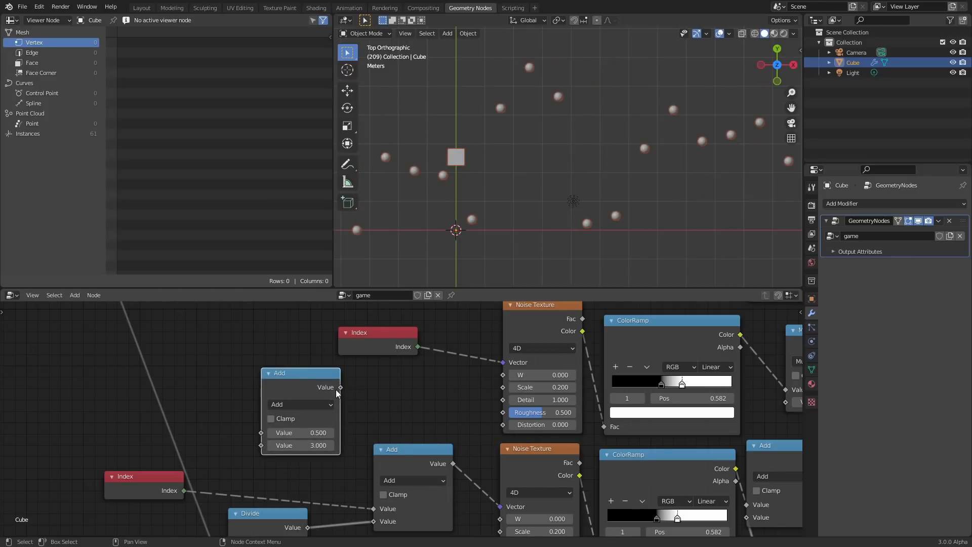
{"action": "left_click_drag", "start_coordinate": [503, 378], "coordinate": [503, 375]}
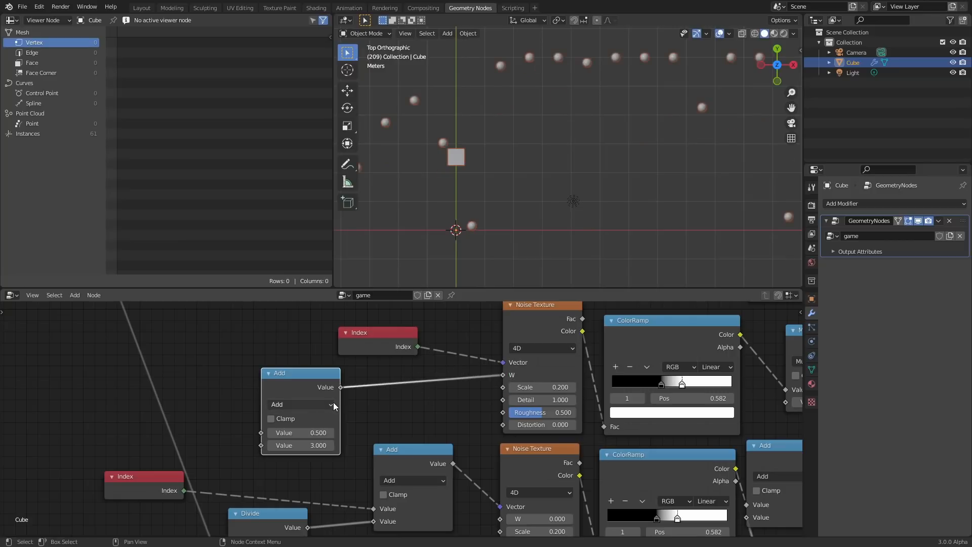
{"action": "left_click_drag", "start_coordinate": [503, 518], "coordinate": [501, 519]}
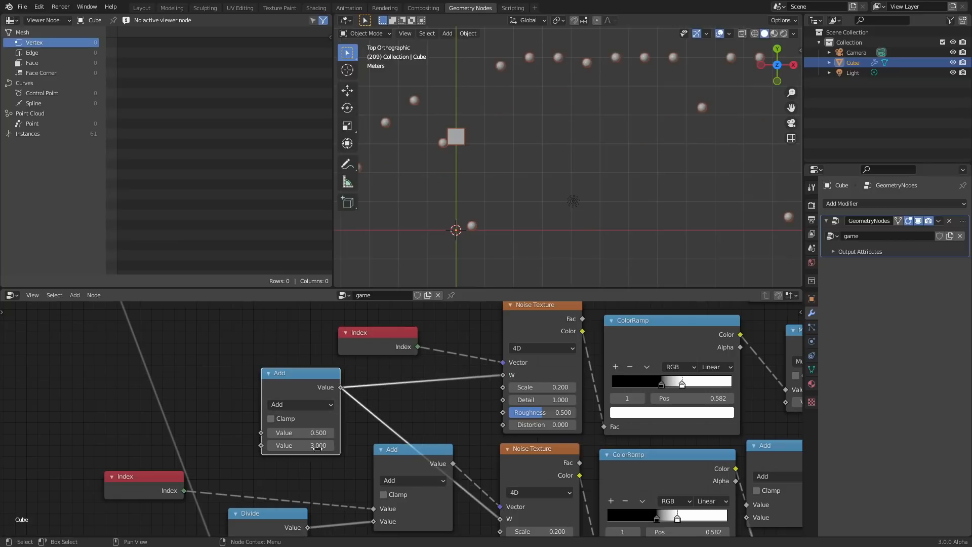
Change the duplicated math node to Divide with a frame-driven first value and a divisor of 1, then replay the animation
{"action": "left_click", "coordinate": [303, 405]}
{"action": "left_click", "coordinate": [299, 362]}
{"action": "left_click", "coordinate": [316, 445]}
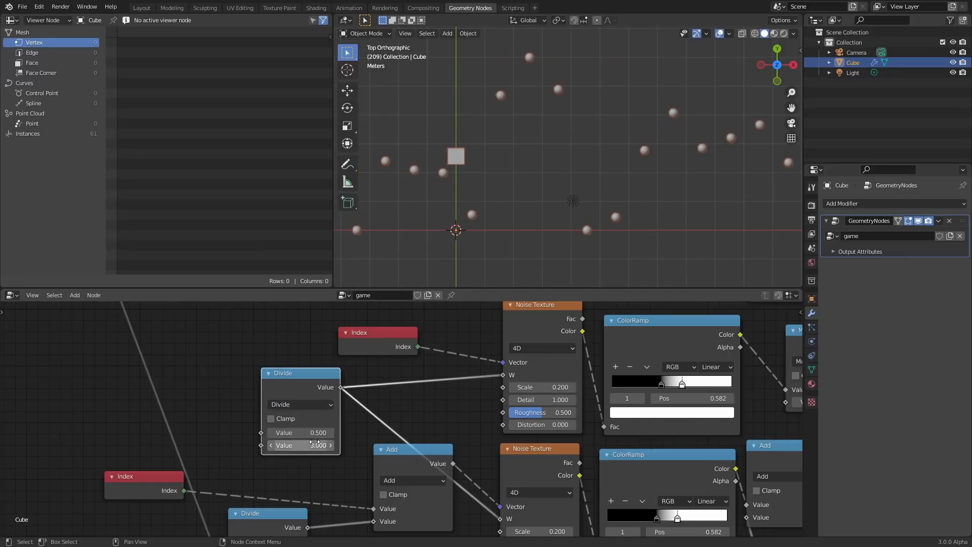
{"action": "type", "text": "0"}
{"action": "key", "text": "Return"}
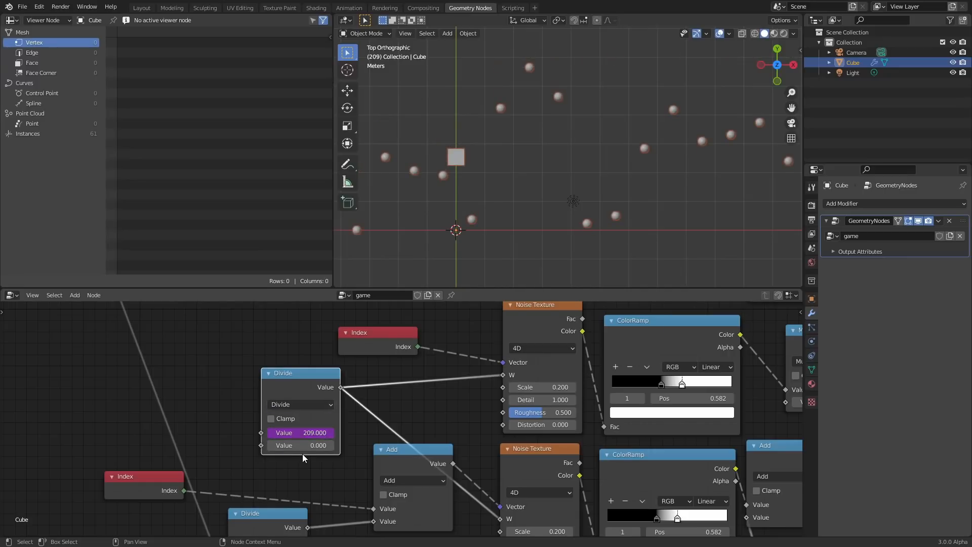
{"action": "type", "text": "1"}
{"action": "key", "text": "Return"}
{"action": "key", "text": "shift+Left"}
{"action": "key", "text": "space"}
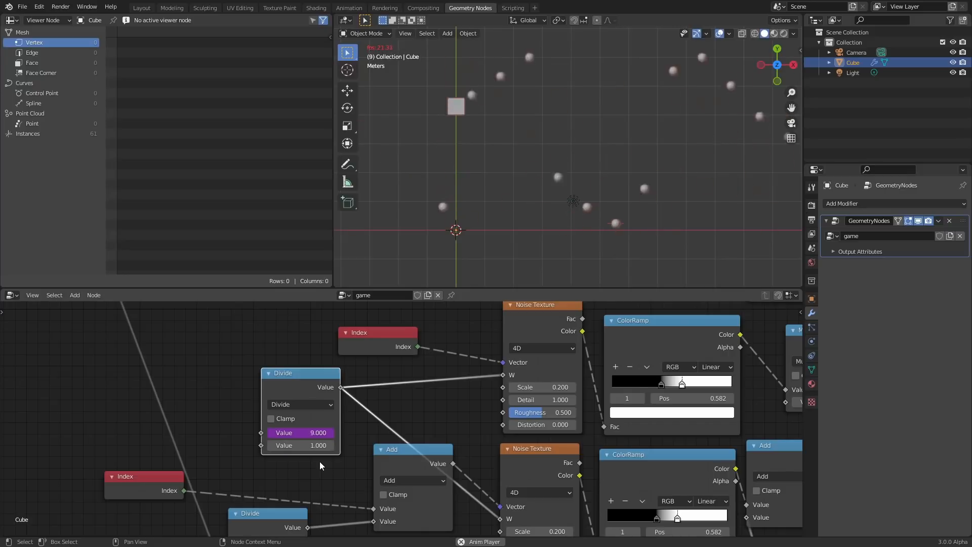
Merge the two W links from the Divide node into a reroute point placed before the Noise Textures
{"action": "right_click_drag", "start_coordinate": [357, 434], "coordinate": [360, 373], "text": "shift"}
{"action": "key", "text": "g"}
{"action": "left_click", "coordinate": [465, 386]}
Try divisors of 5 and 50 in the Divide node feeding W while the animation plays
{"action": "left_click", "coordinate": [318, 446]}
{"action": "type", "text": "5"}
{"action": "key", "text": "Return"}
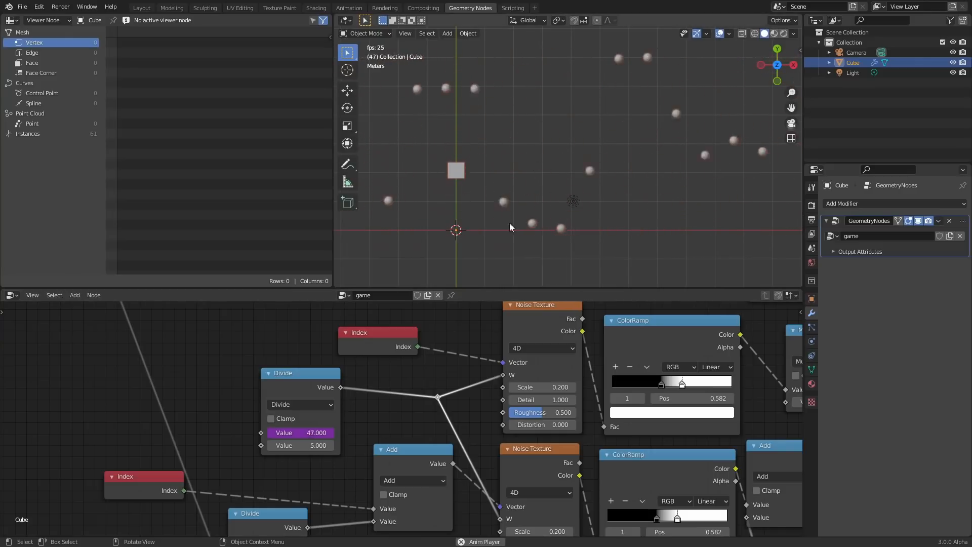
{"action": "left_click_drag", "start_coordinate": [304, 445], "coordinate": [308, 447]}
{"action": "middle_click_drag", "start_coordinate": [677, 144], "coordinate": [712, 122], "text": "shift"}
{"action": "left_click", "coordinate": [319, 444]}
{"action": "type", "text": "50"}
{"action": "key", "text": "Return"}
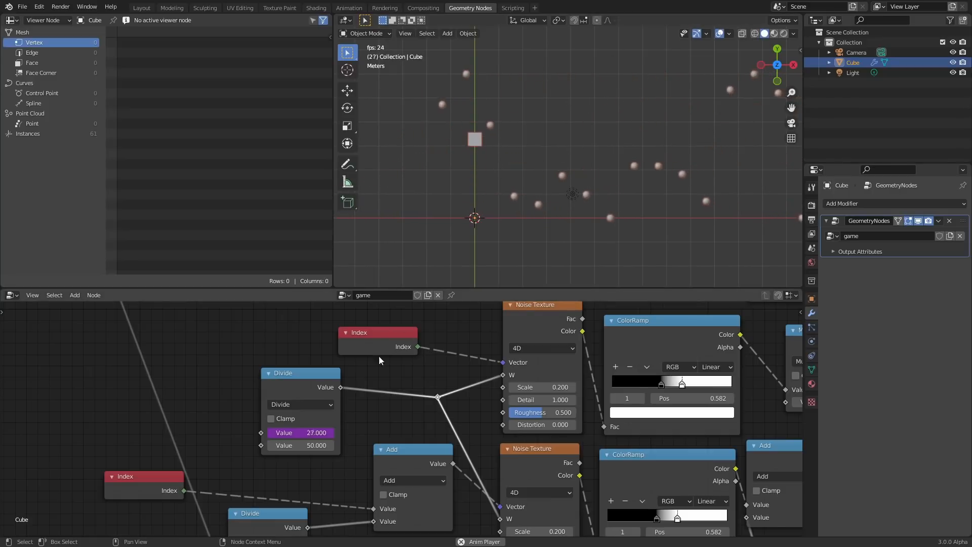
Set the divisor of the Divide node feeding W to 75
{"action": "left_click", "coordinate": [309, 441]}
{"action": "key", "text": "ctrl+a"}
{"action": "type", "text": "75"}
{"action": "key", "text": "Return"}
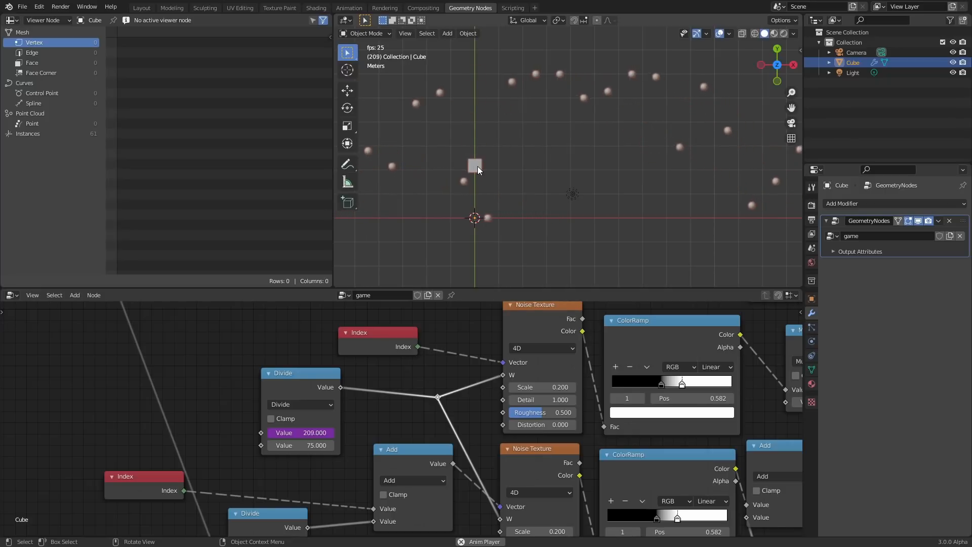
Insert an Add node between the Divide node and the reroute point, set its value to 10 and stop playback
{"action": "left_click_drag", "start_coordinate": [285, 373], "coordinate": [236, 373]}
{"action": "key", "text": "shift+d"}
{"action": "left_click", "coordinate": [324, 388]}
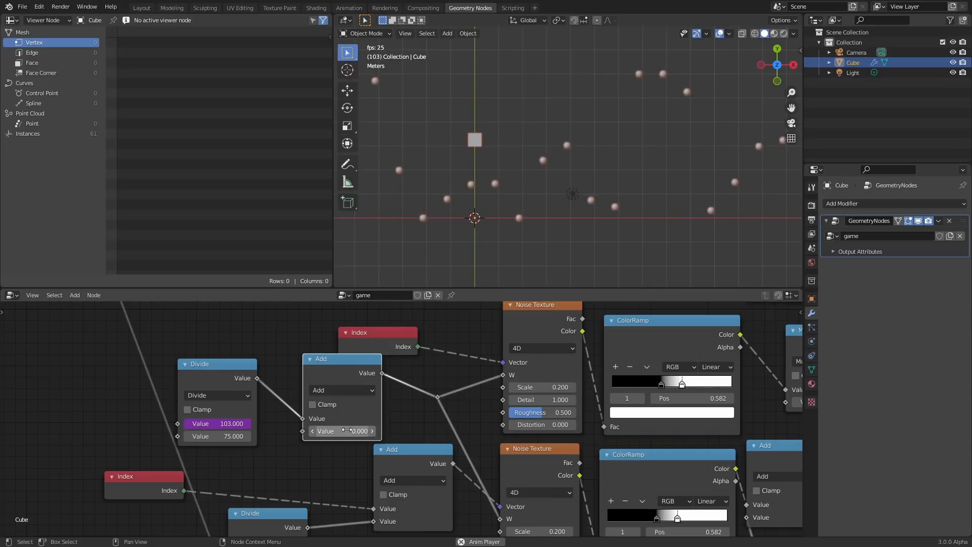
{"action": "mouse_move", "coordinate": [347, 430]}
{"action": "left_mouse_down"}
{"action": "mouse_move", "coordinate": [363, 430]}
{"action": "mouse_move", "coordinate": [334, 430]}
{"action": "left_mouse_up"}
{"action": "key", "text": "space"}
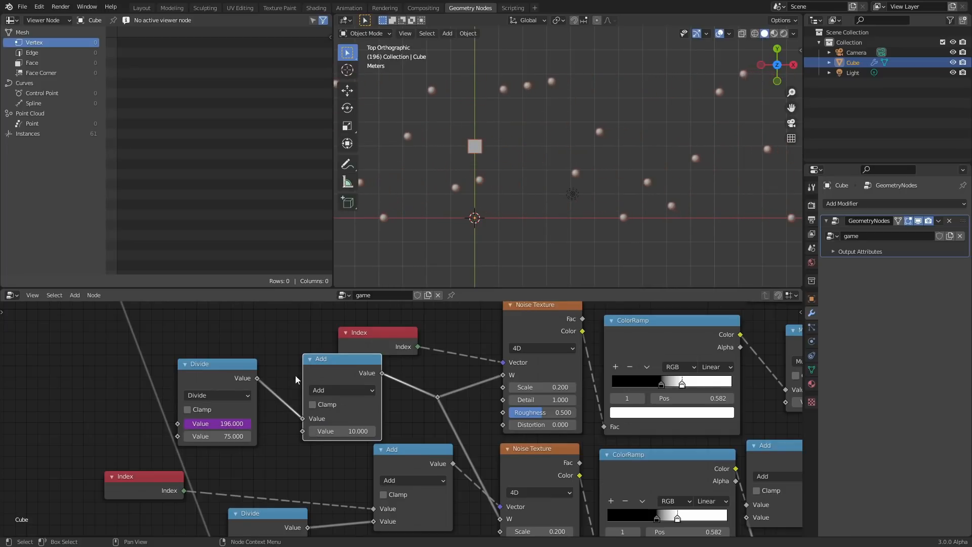
Add a Value node beside the Divide node and connect it to the second value of the new Add node
{"action": "scroll", "coordinate": [317, 378], "scroll_direction": "left", "scroll_amount": 5, "text": "ctrl"}
{"action": "key", "text": "shift+a"}
{"action": "mouse_move", "coordinate": [162, 348]}
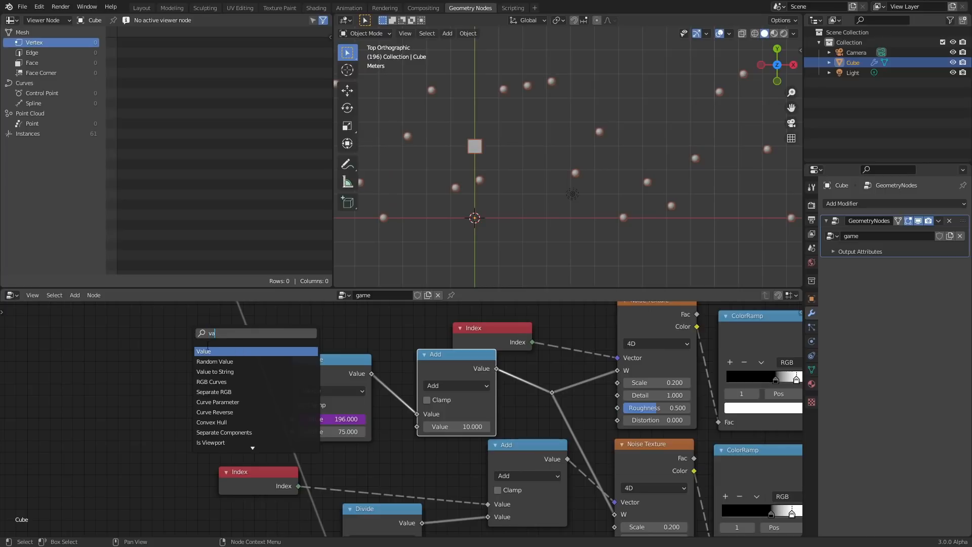
{"action": "left_click", "coordinate": [238, 430]}
{"action": "left_click", "coordinate": [182, 385]}
{"action": "right_click_drag", "start_coordinate": [209, 384], "coordinate": [431, 423], "text": "alt"}
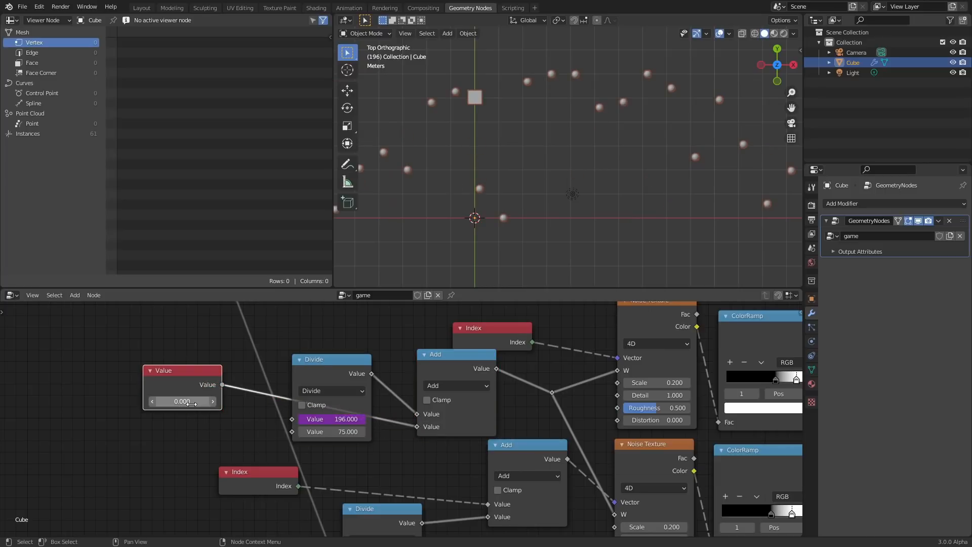
Stack the new Value node beneath the 20 Value node and add a reroute point on the upper node's outgoing links
{"action": "left_click_drag", "start_coordinate": [190, 384], "coordinate": [109, 384]}
{"action": "scroll", "coordinate": [300, 415], "scroll_direction": "down", "scroll_amount": 2}
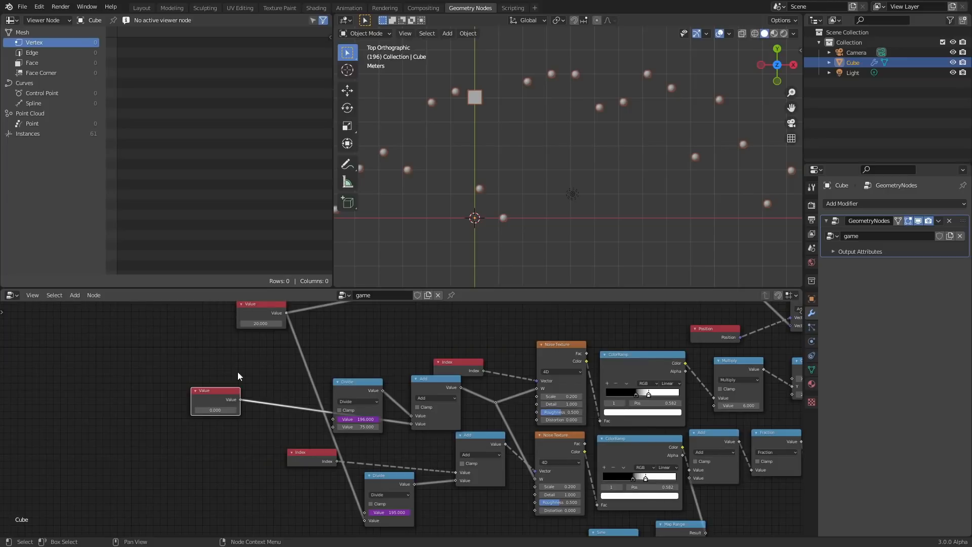
{"action": "middle_click_drag", "start_coordinate": [244, 375], "coordinate": [414, 423]}
{"action": "left_click_drag", "start_coordinate": [443, 355], "coordinate": [393, 388]}
{"action": "right_click_drag", "start_coordinate": [445, 329], "coordinate": [449, 324], "text": "shift"}
{"action": "scroll", "coordinate": [400, 418], "scroll_direction": "up", "scroll_amount": 2}
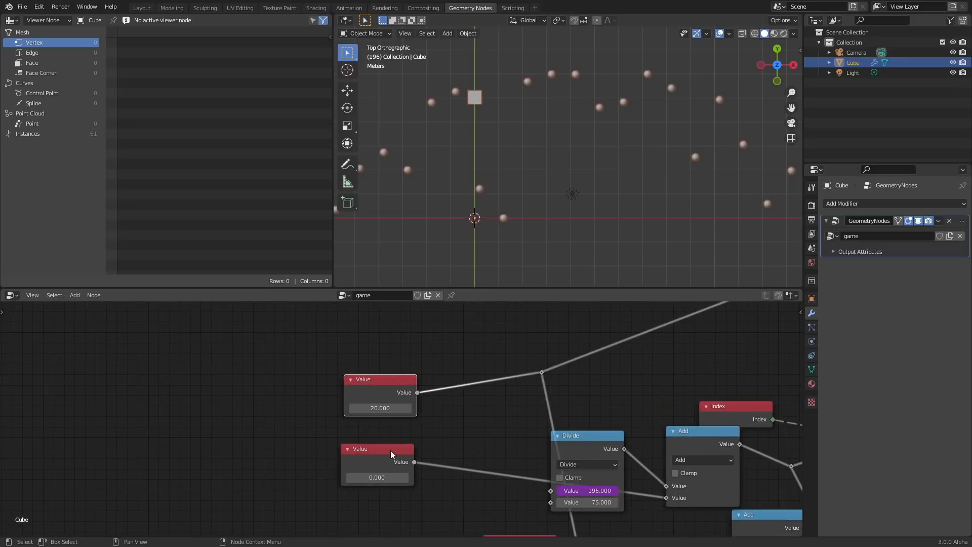
{"action": "left_click_drag", "start_coordinate": [390, 450], "coordinate": [395, 434]}
Play the animation to check the asteroid and cube motion against the node setup, and save the file
{"action": "scroll", "coordinate": [409, 431], "scroll_direction": "down", "scroll_amount": 7}
{"action": "middle_click_drag", "start_coordinate": [550, 448], "coordinate": [361, 345]}
{"action": "scroll", "coordinate": [361, 345], "scroll_direction": "up", "scroll_amount": 6}
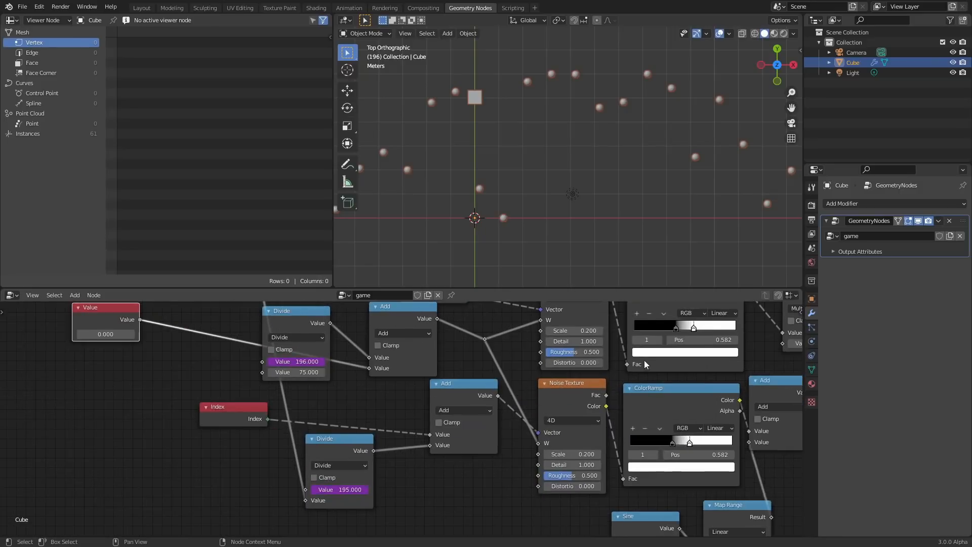
{"action": "middle_click_drag", "start_coordinate": [605, 332], "coordinate": [508, 356]}
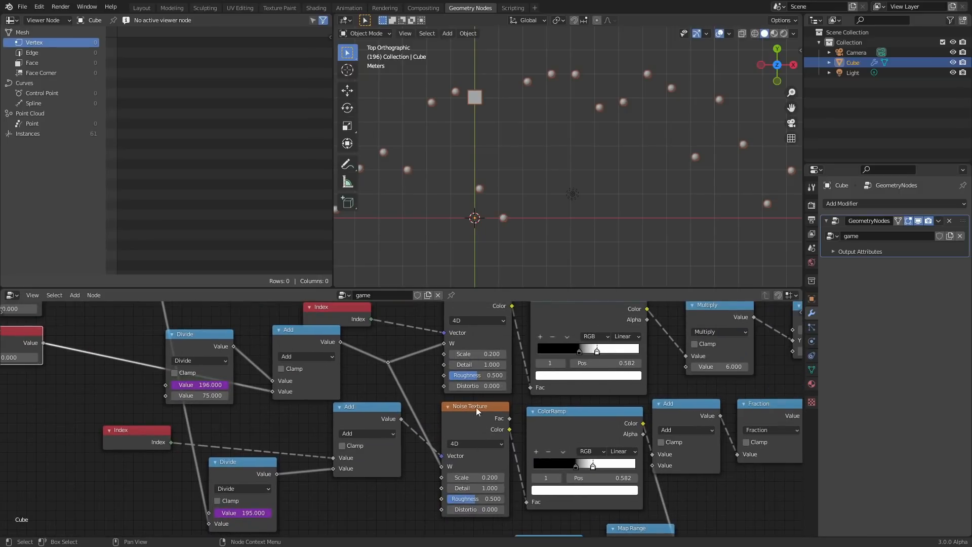
{"action": "scroll", "coordinate": [500, 416], "scroll_direction": "down", "scroll_amount": 2}
{"action": "middle_click_drag", "start_coordinate": [500, 415], "coordinate": [346, 522]}
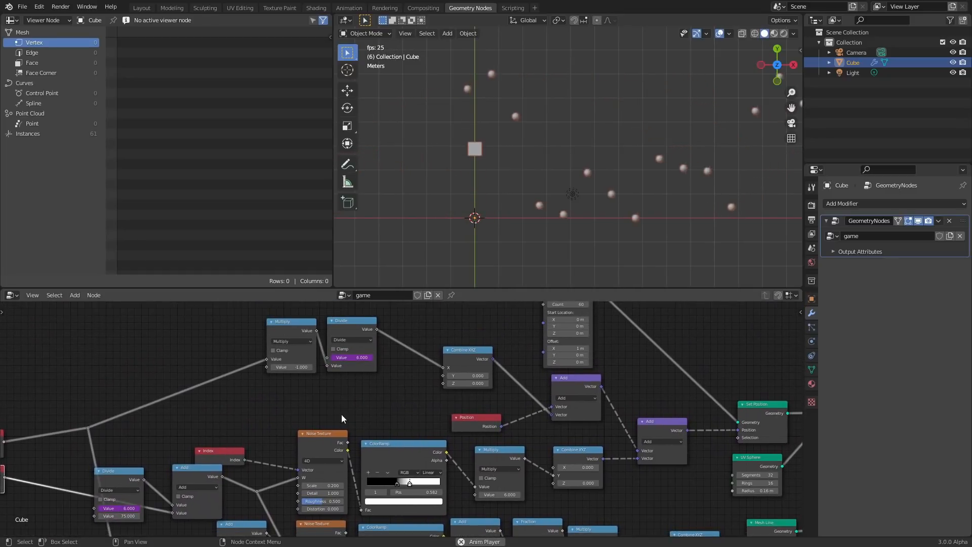
{"action": "middle_click_drag", "start_coordinate": [366, 416], "coordinate": [467, 372]}
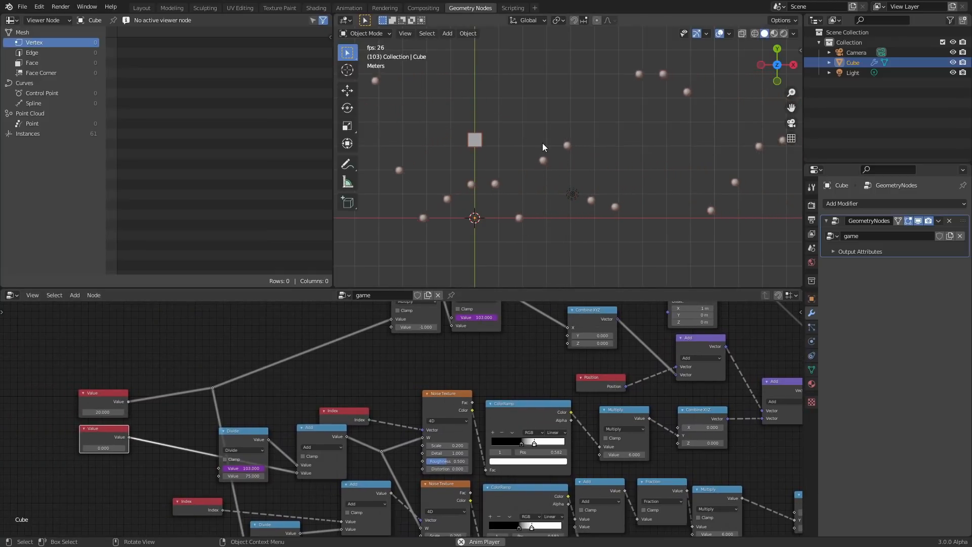
{"action": "key", "text": "ctrl+s"}
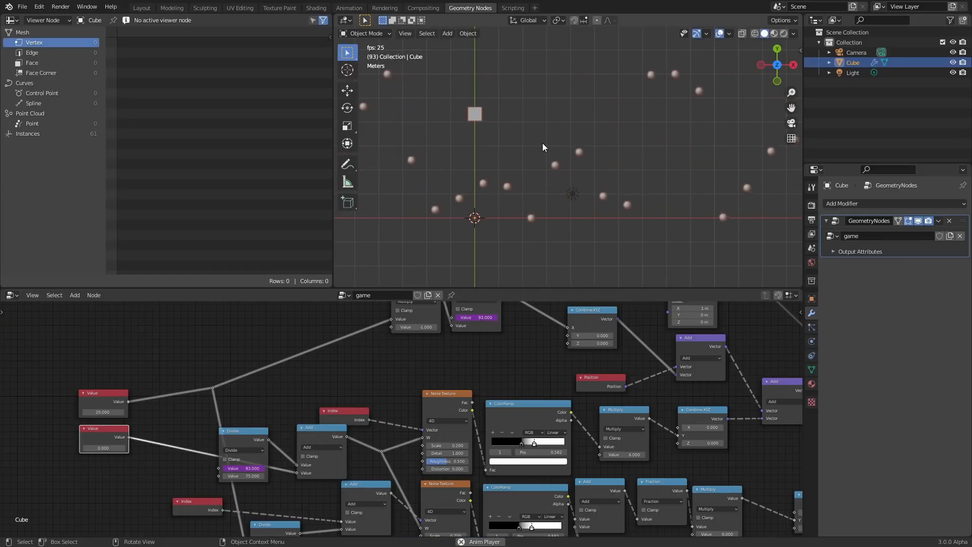
Try 20 in the Value node feeding the Add node while the animation plays, and restore it to 0
{"action": "middle_click_drag", "start_coordinate": [365, 373], "coordinate": [512, 351]}
{"action": "scroll", "coordinate": [326, 416], "scroll_direction": "up", "scroll_amount": 3}
{"action": "double_click", "coordinate": [216, 435]}
{"action": "type", "text": "20"}
{"action": "key", "text": "Return"}
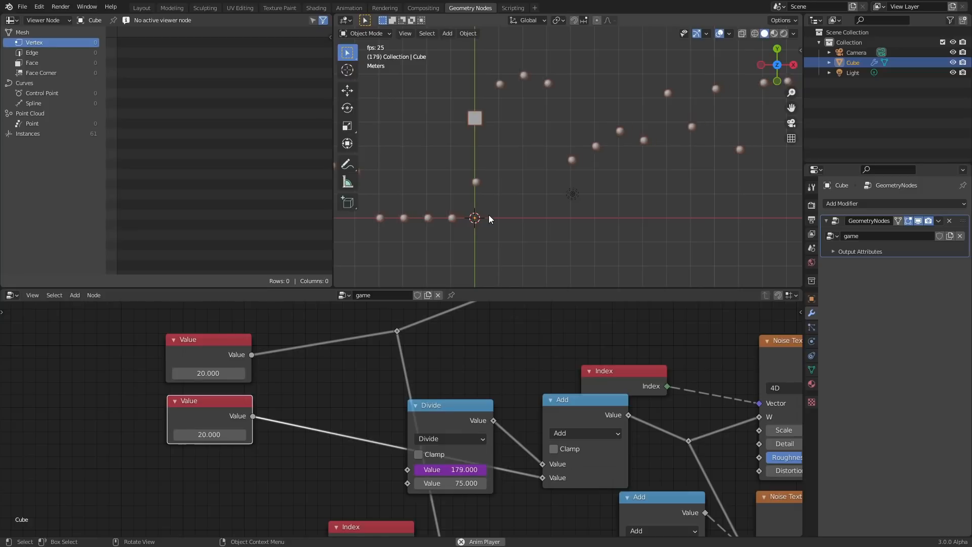
{"action": "left_click", "coordinate": [214, 435]}
{"action": "type", "text": "0"}
{"action": "key", "text": "Return"}
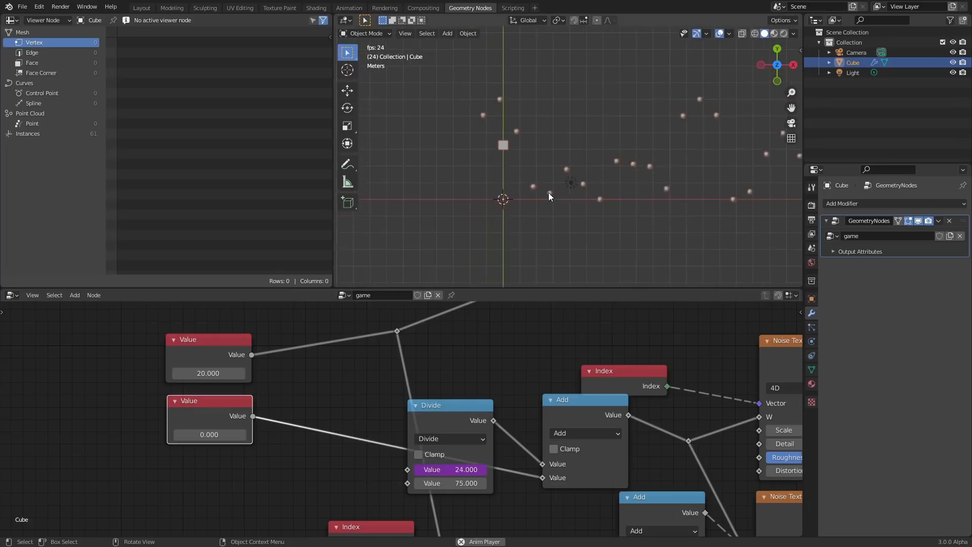
{"action": "middle_click_drag", "start_coordinate": [660, 174], "coordinate": [605, 163], "text": "shift"}
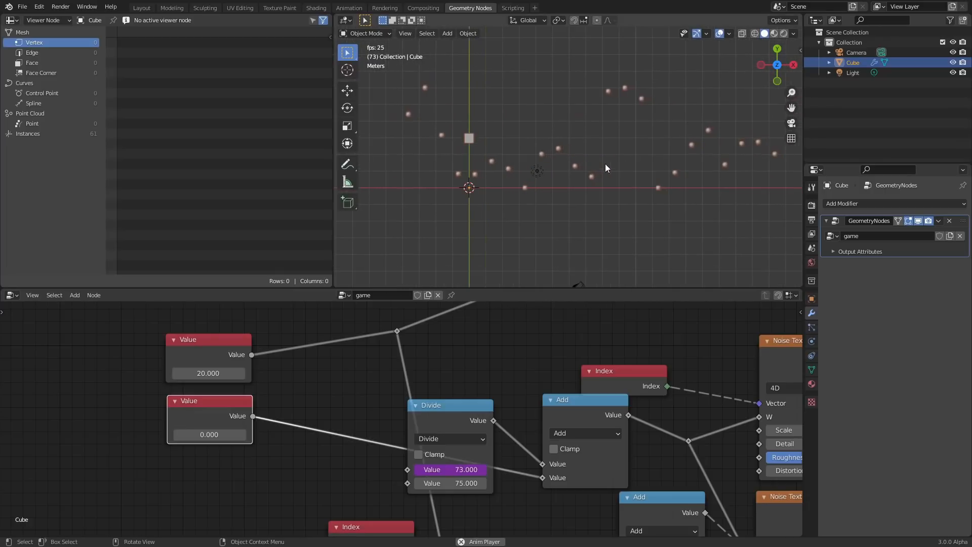